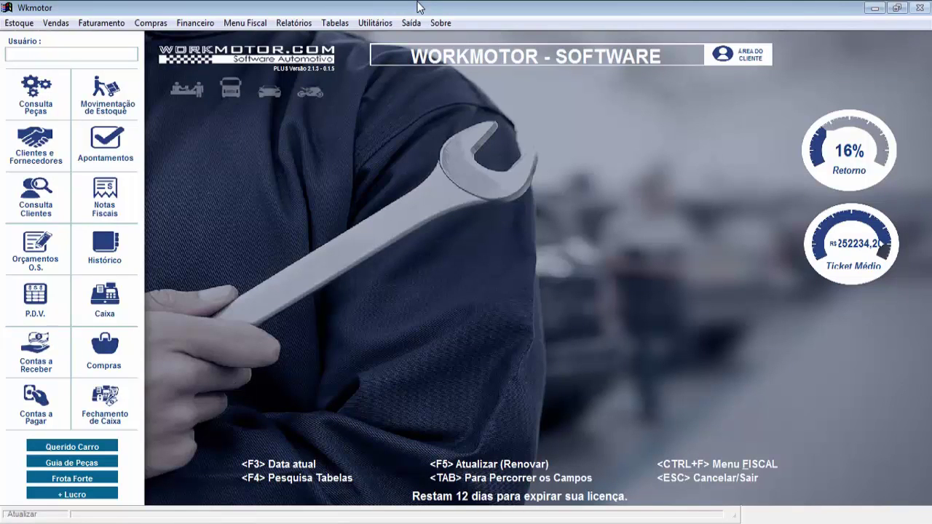
Open the NF-e / NFS-e configuration via Utilitários > Configuração do Sistema > Nota Fiscal
left_click(381, 24)
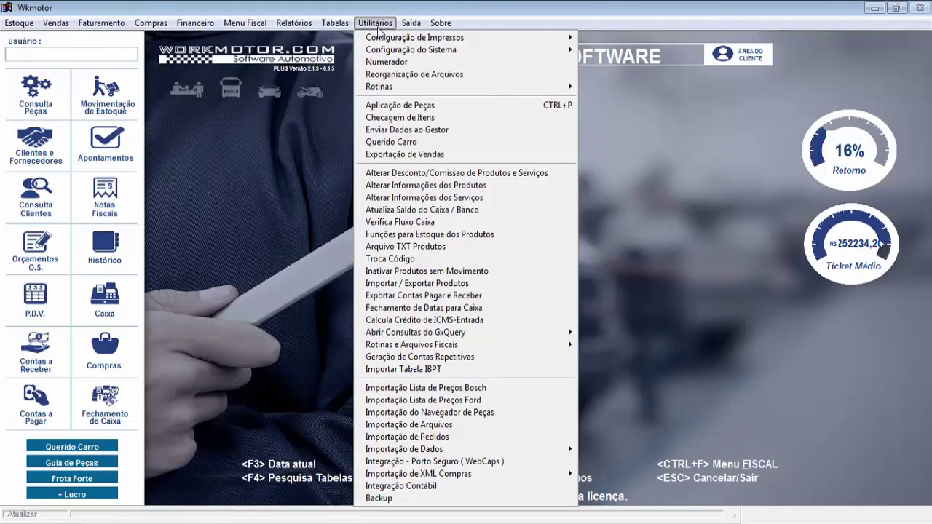
mouse_move(414, 52)
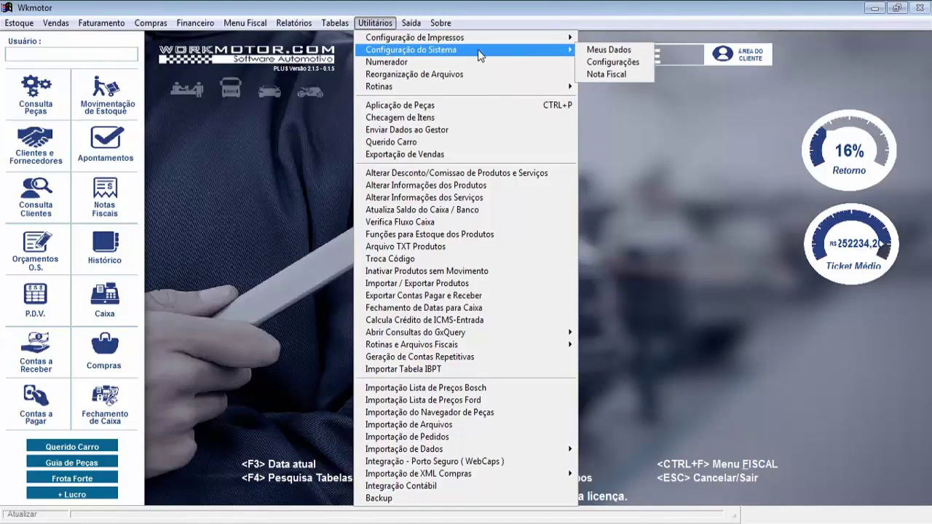
left_click(599, 75)
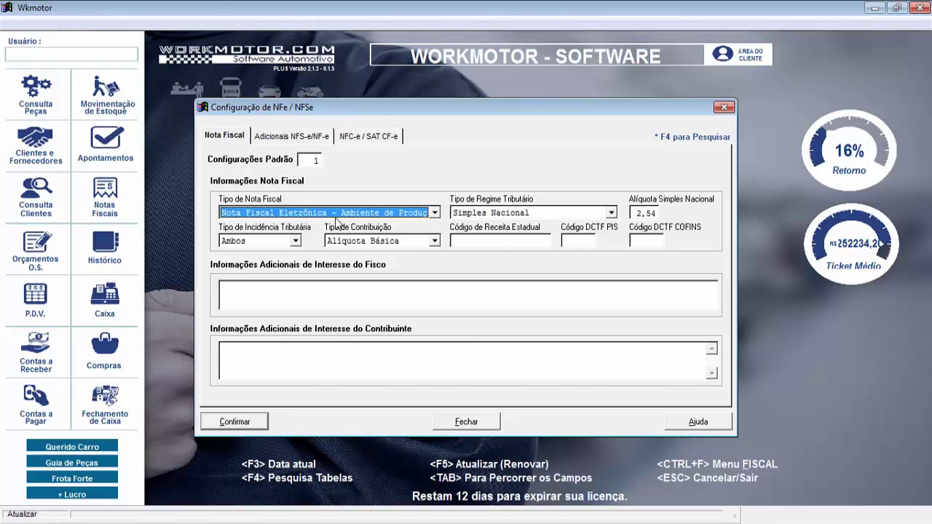
left_click(413, 213)
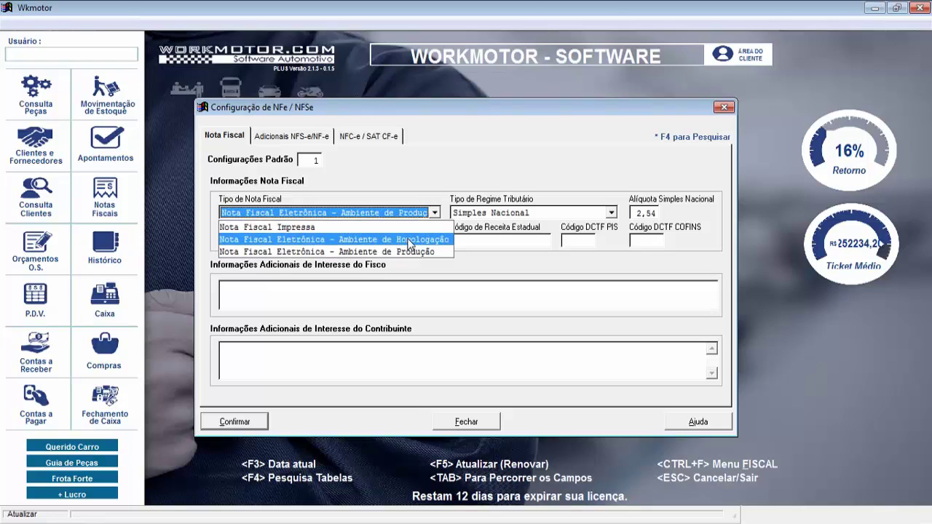
left_click(410, 240)
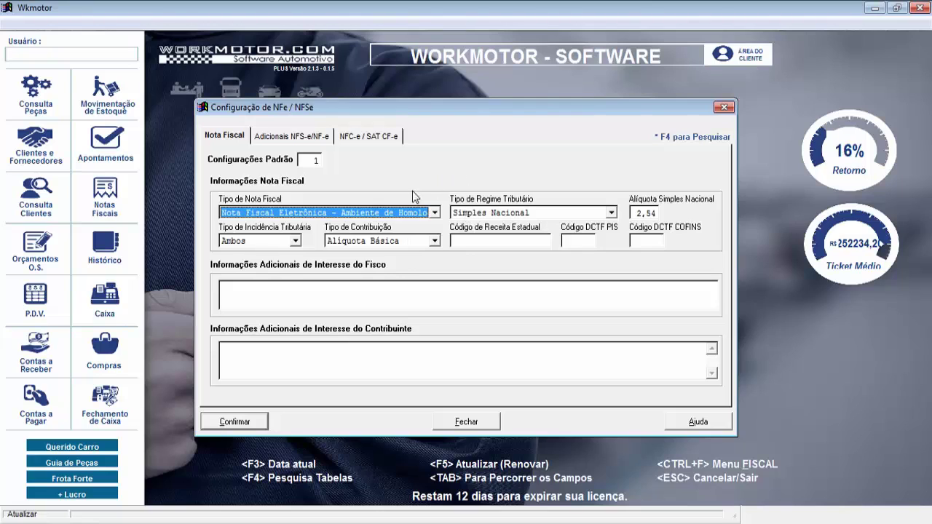
left_click(413, 210)
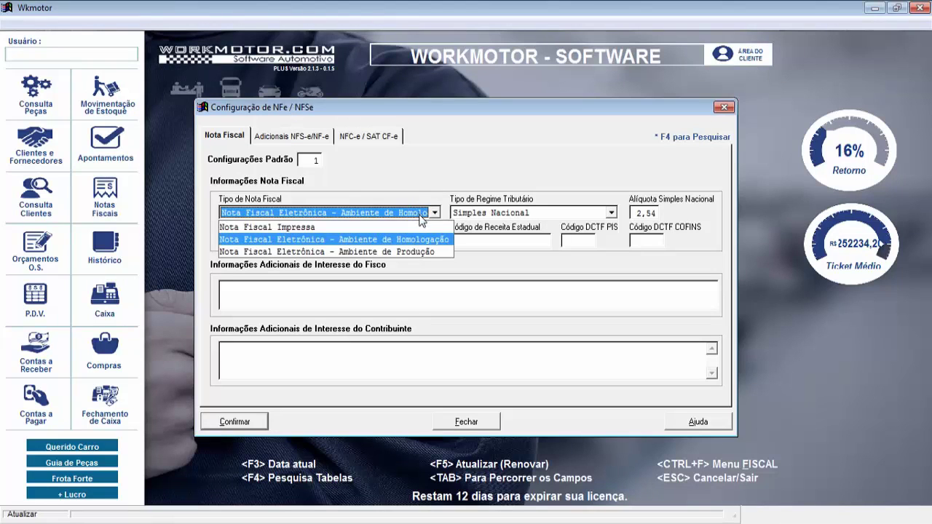
left_click(433, 252)
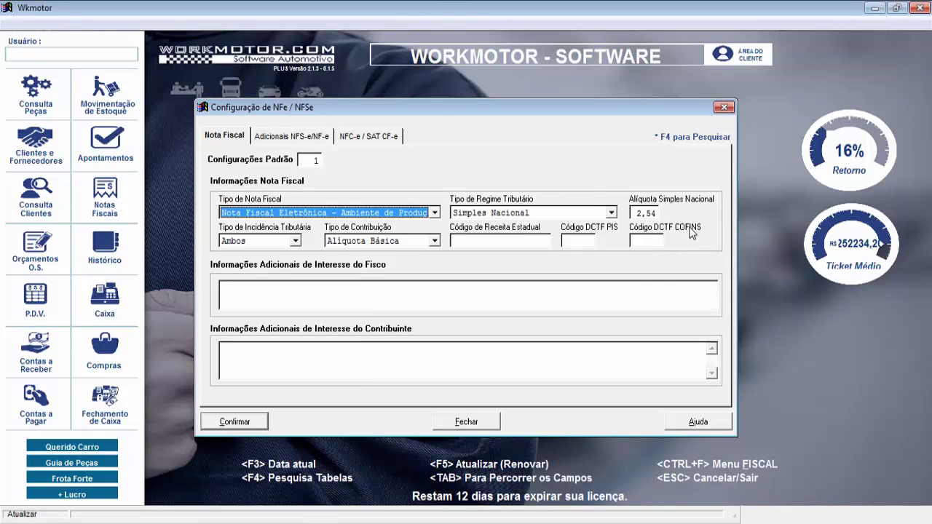
On the Adicionais NFS-e/NF-e tab, set Horário de Verão to Não and select the 60,00 Partilha ICMS Destino value
left_click(289, 139)
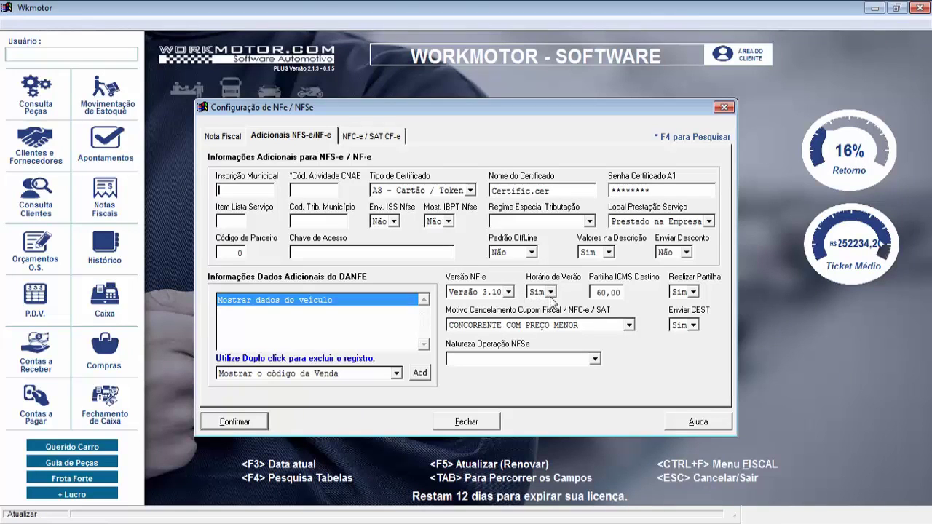
left_click(550, 293)
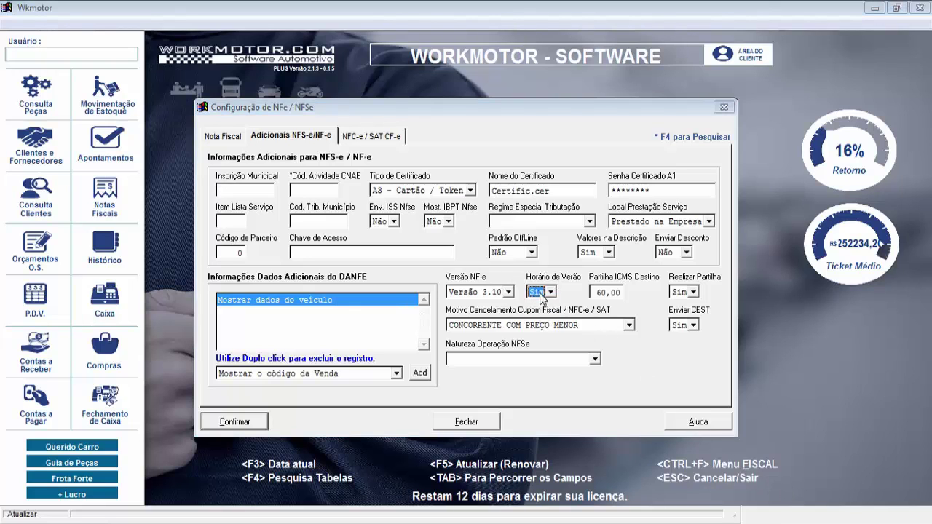
left_click(549, 319)
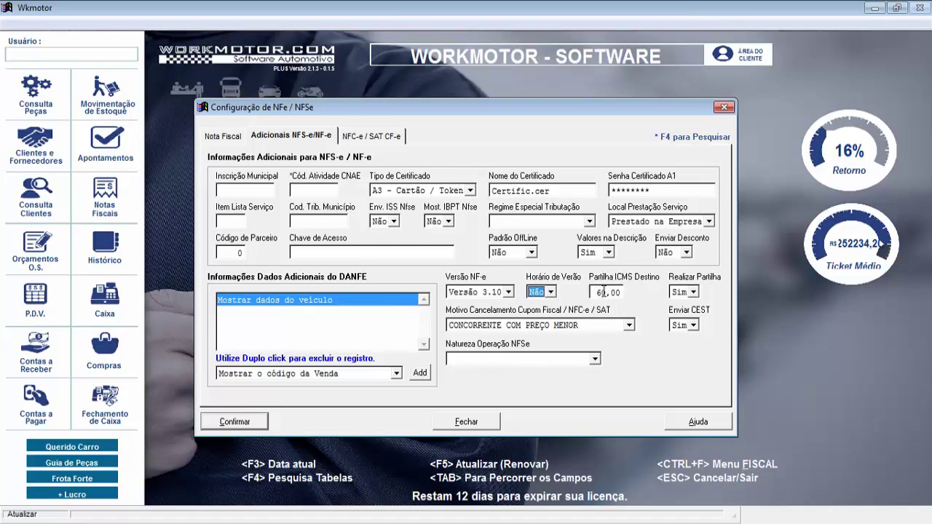
left_click(599, 292)
left_click_drag(598, 292, 652, 297)
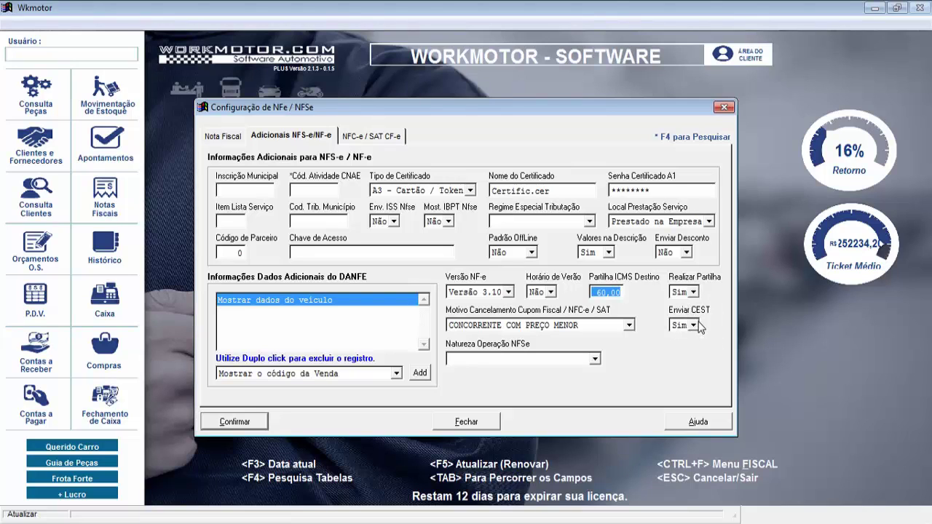
Change Enviar CEST from Sim to Não
left_click(695, 326)
left_click(683, 347)
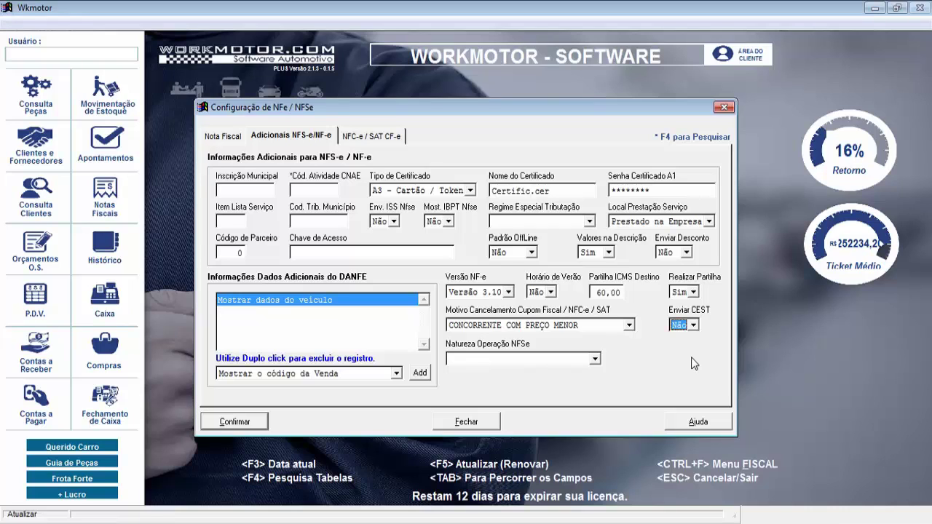
key("Tab")
Add Mostrar nome do Vendedor to the DANFE additional-data list
left_click(396, 374)
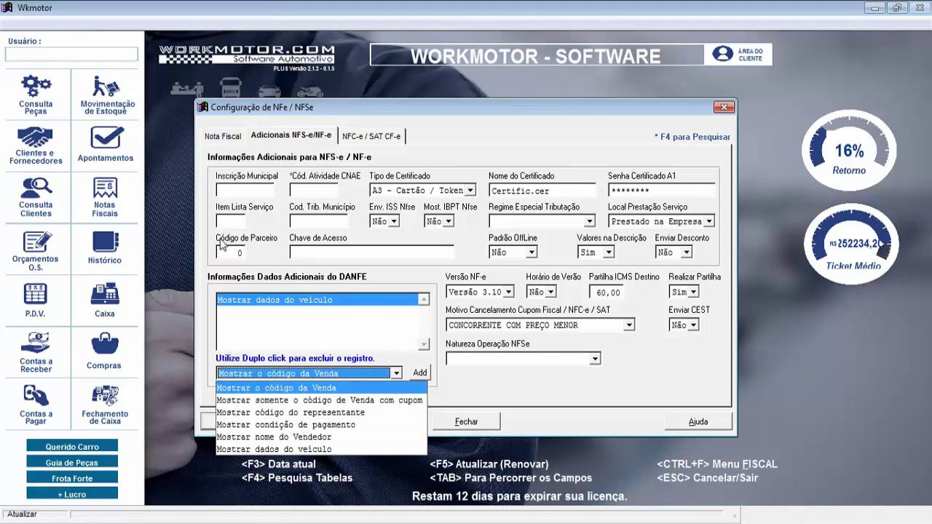
left_click(264, 440)
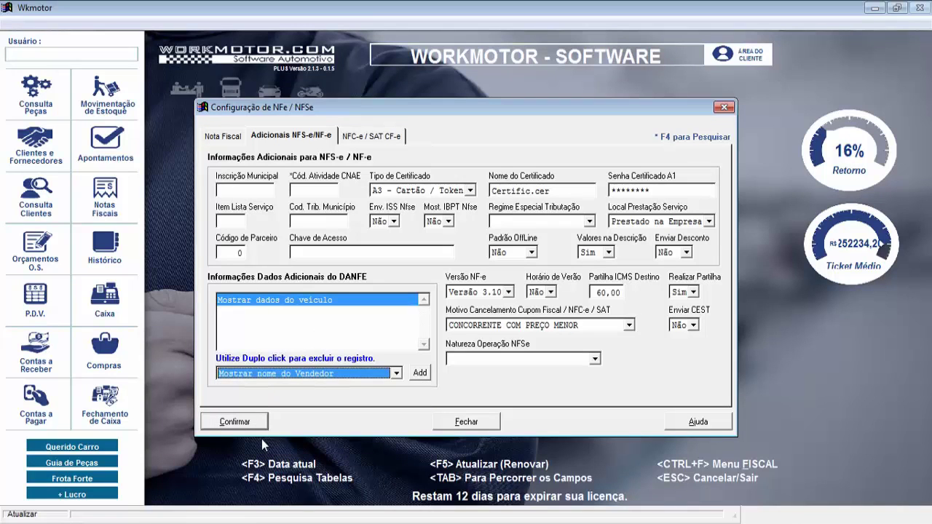
left_click(412, 377)
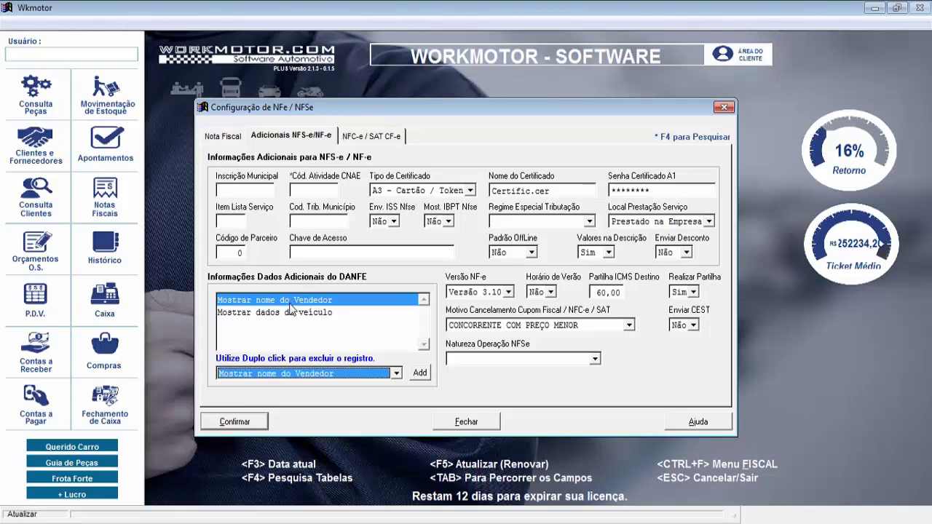
Delete the seller-name and vehicle-data DANFE entries, then choose Mostrar somente o código de Venda com cupom
left_click(290, 301)
double_click(289, 300)
double_click(290, 300)
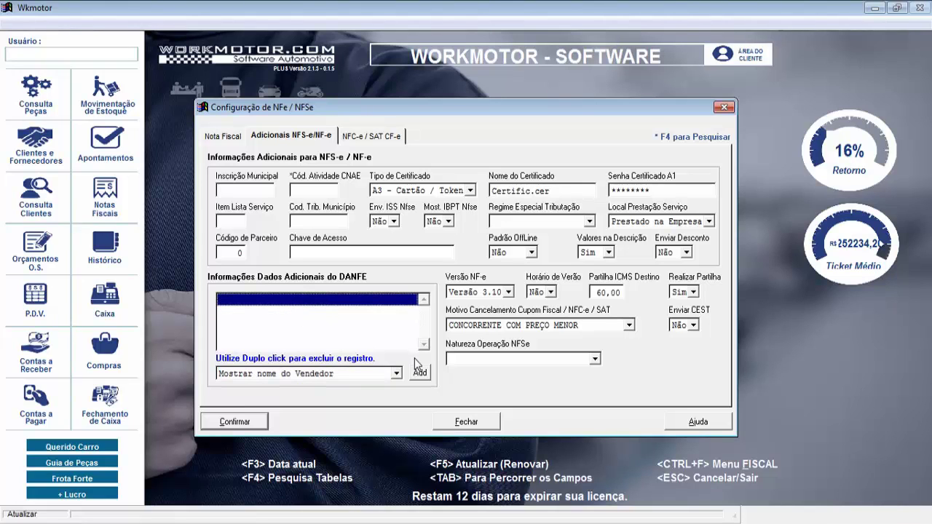
left_click(397, 374)
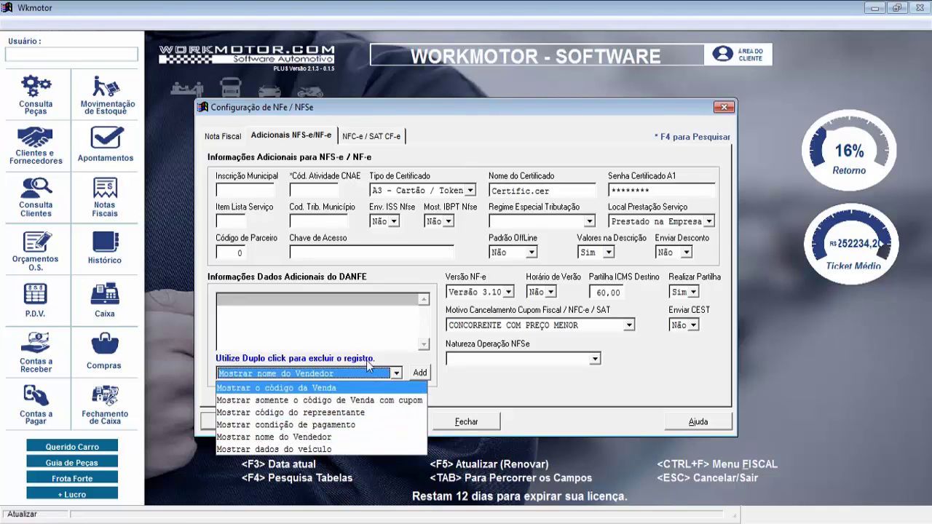
left_click(366, 325)
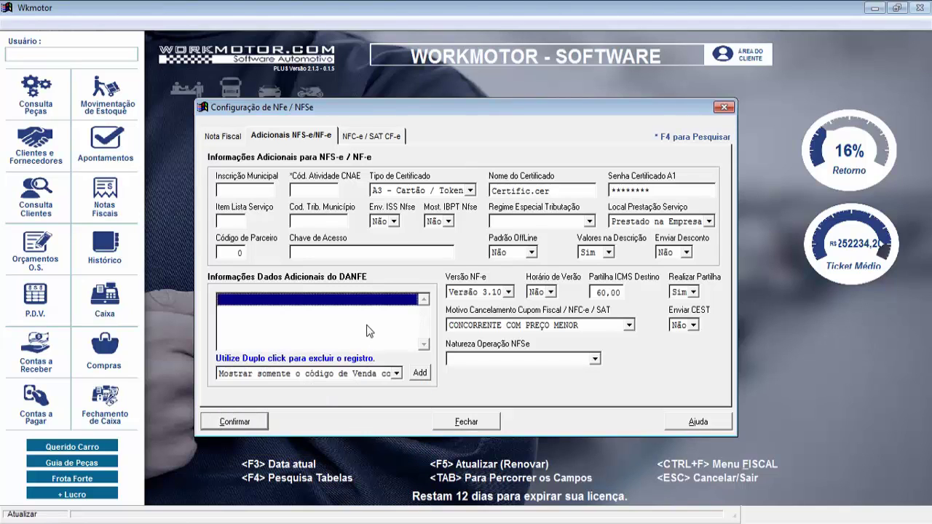
Review the NFC-e / SAT CF-e settings, then close the invoice configuration window
left_click(367, 140)
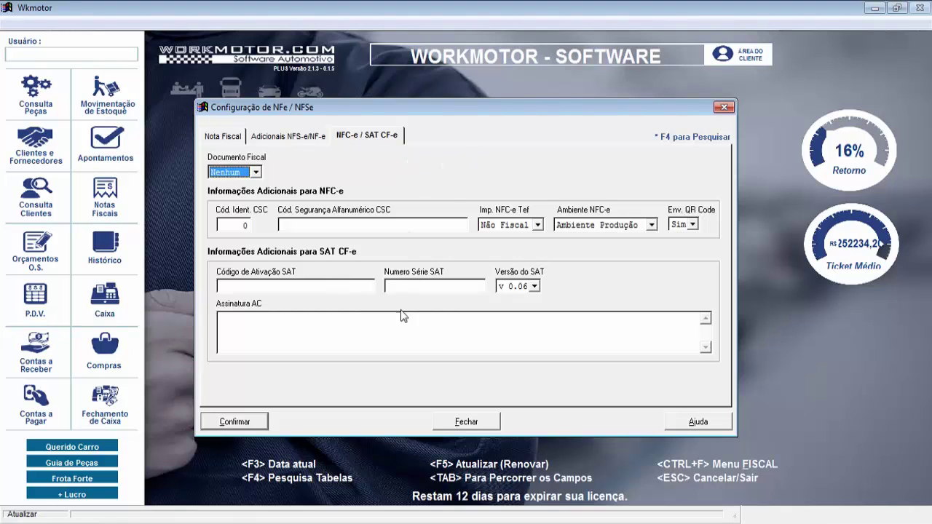
left_click(476, 425)
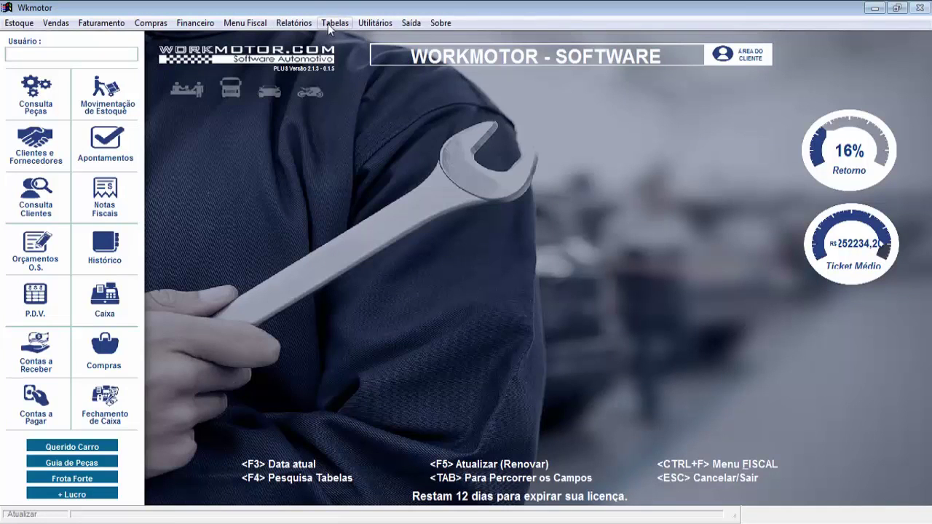
Open the Classificação Fiscal table from Tabelas > Notas Fiscais
left_click(340, 26)
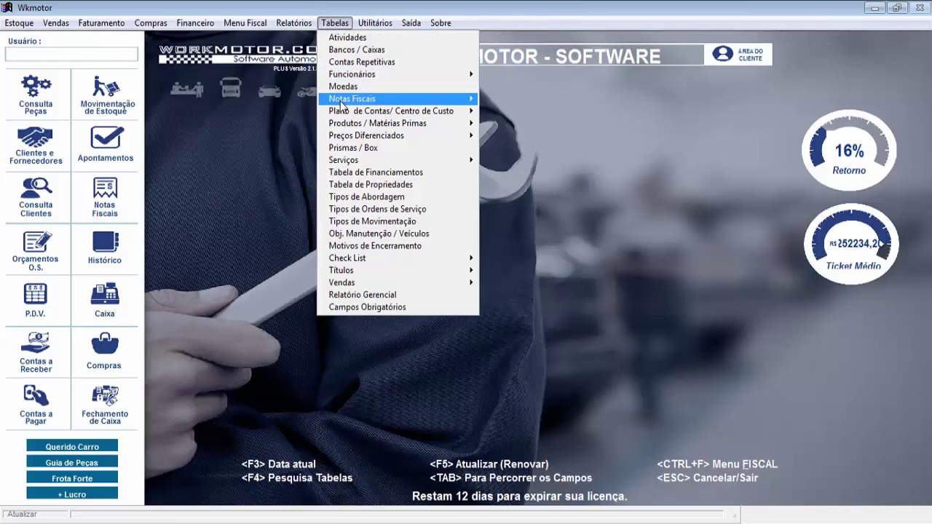
mouse_move(341, 104)
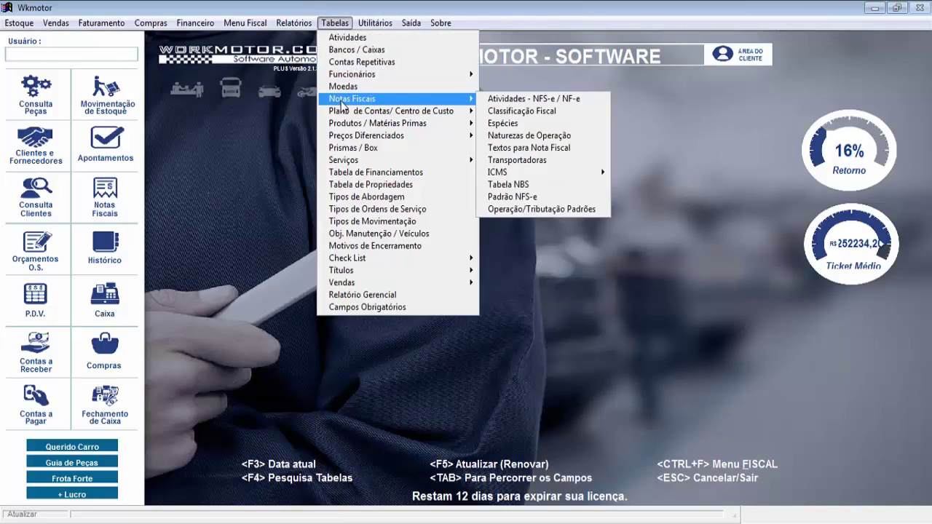
left_click(527, 113)
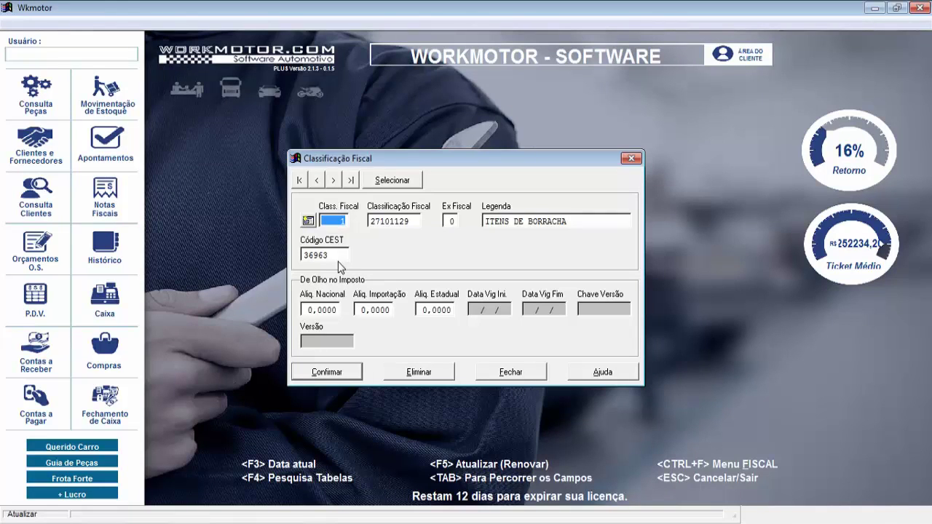
left_click(395, 183)
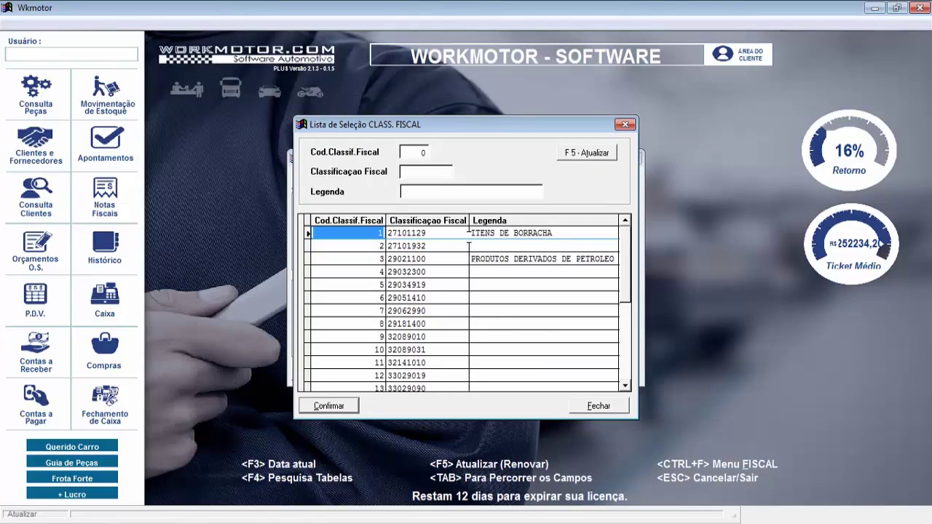
left_click(624, 386)
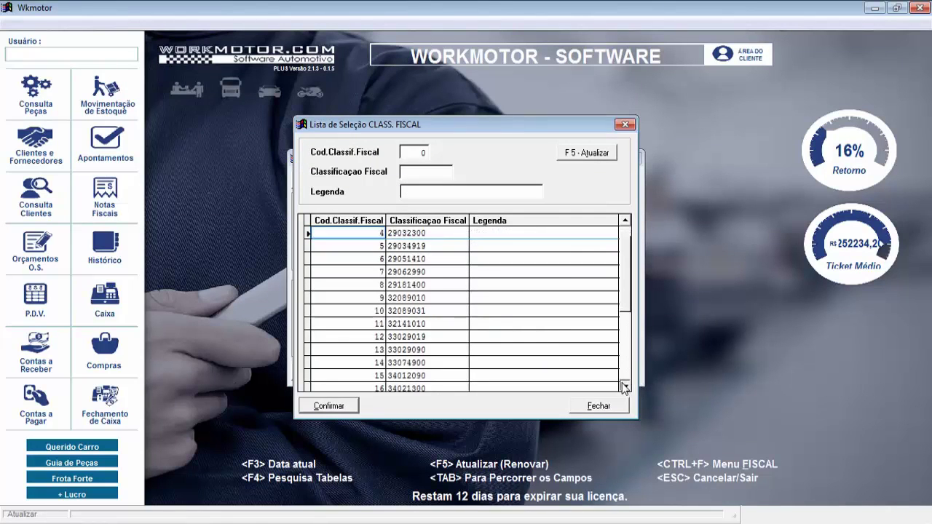
left_click_drag(625, 388, 625, 221)
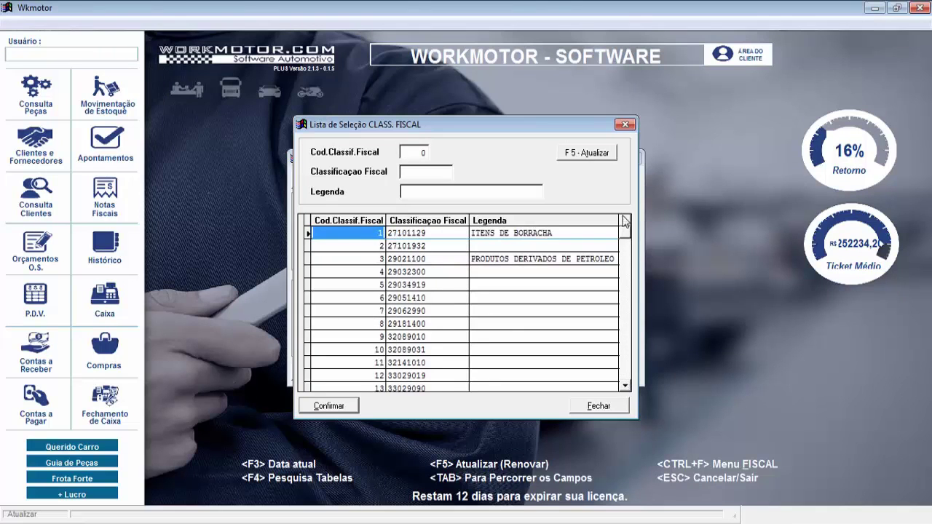
left_click(624, 126)
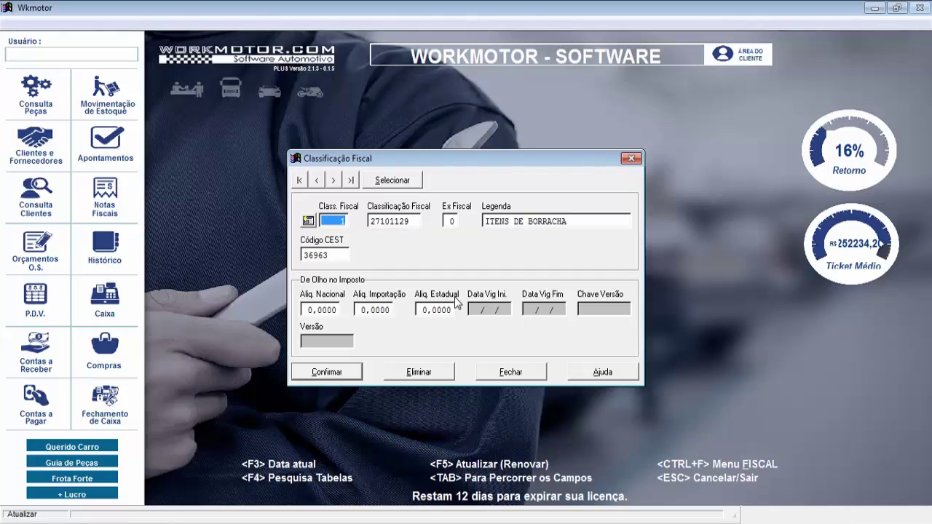
Open the Lista de Seleção CLASS. FISCAL with the Selecionar button
left_click(397, 180)
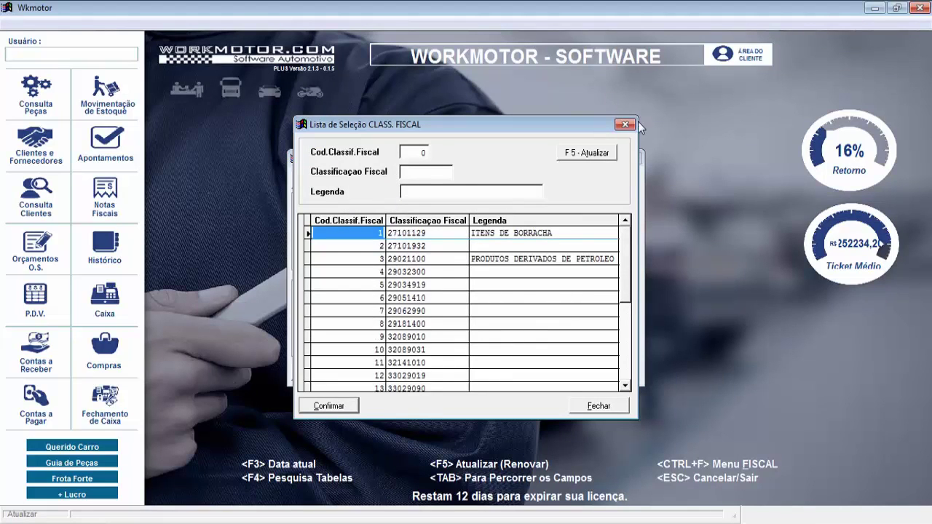
Dismiss the classification list, then close the Classificação Fiscal window
key("Return")
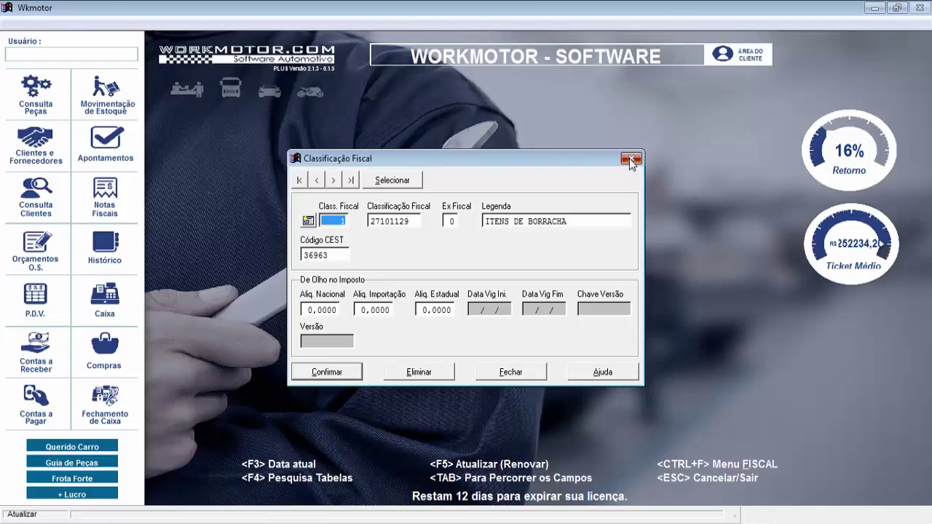
left_click(628, 160)
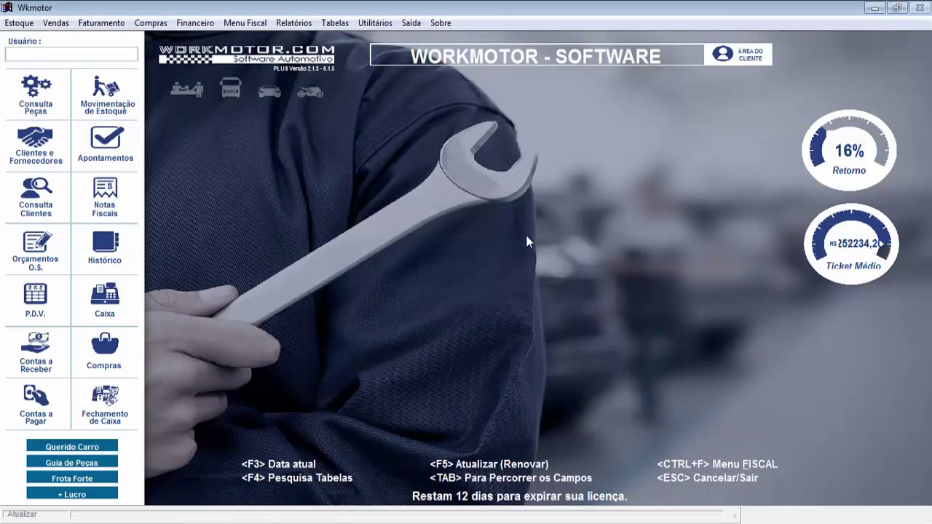
left_click(380, 26)
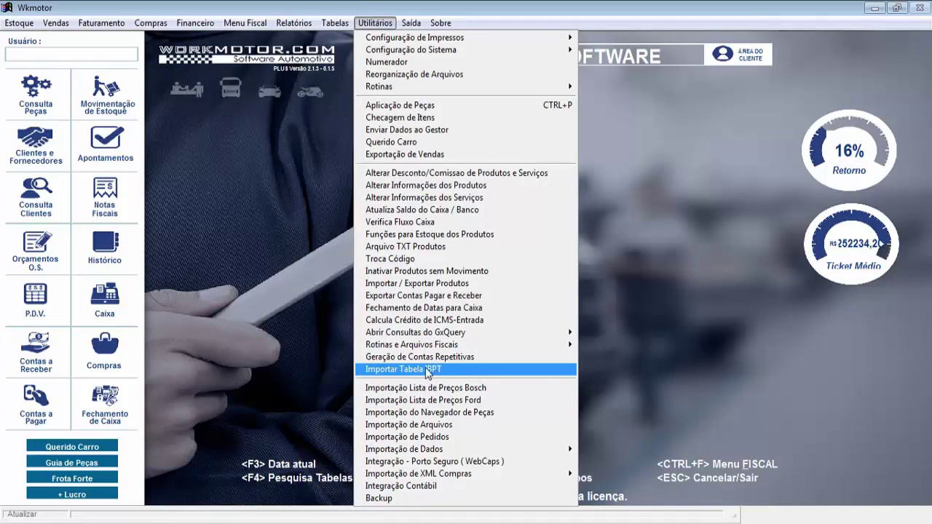
left_click(428, 370)
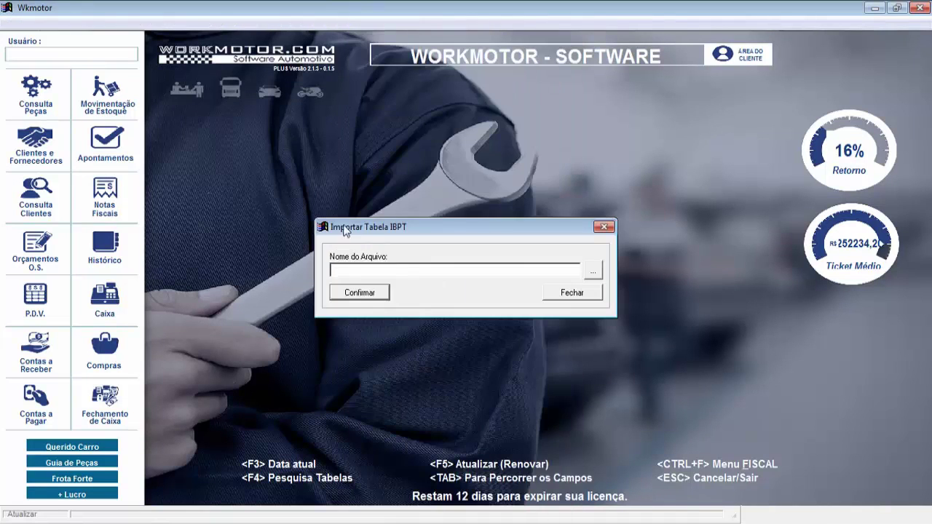
left_click(593, 270)
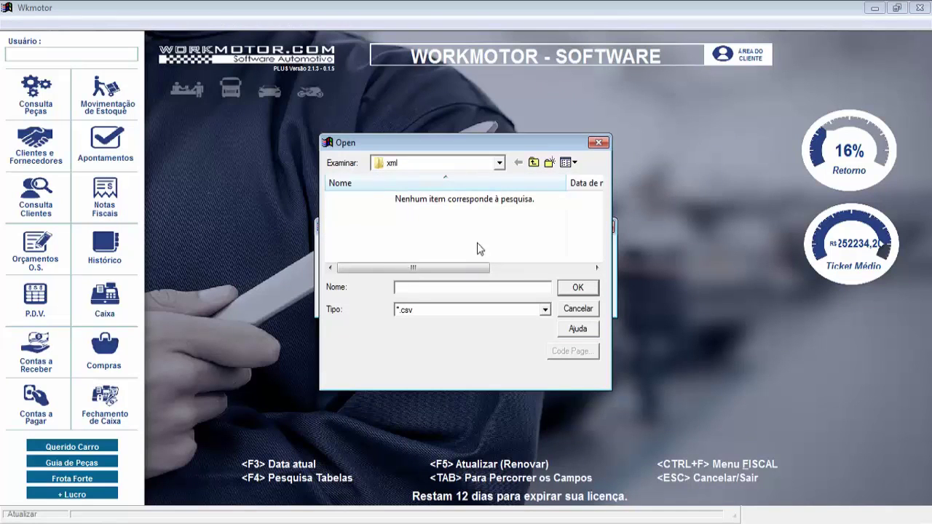
left_click(499, 164)
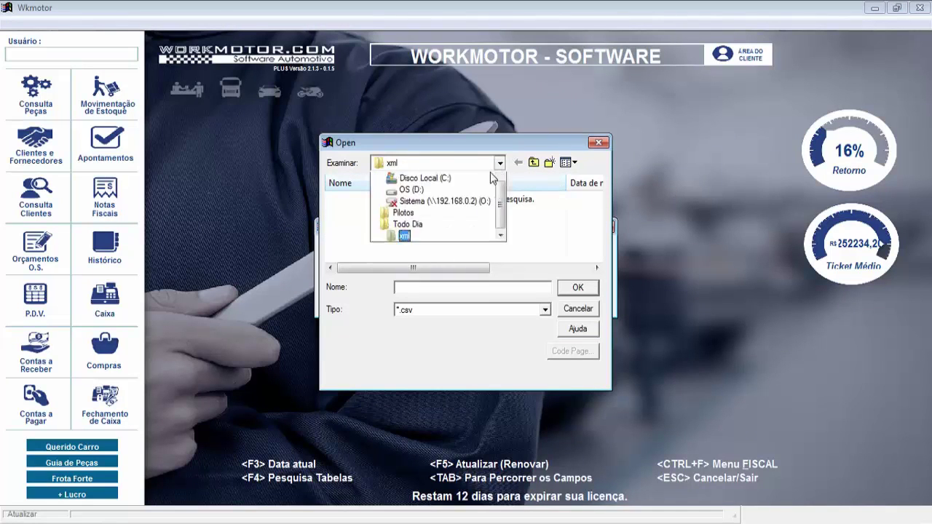
scroll(490, 174, "up", 2)
left_click(490, 179)
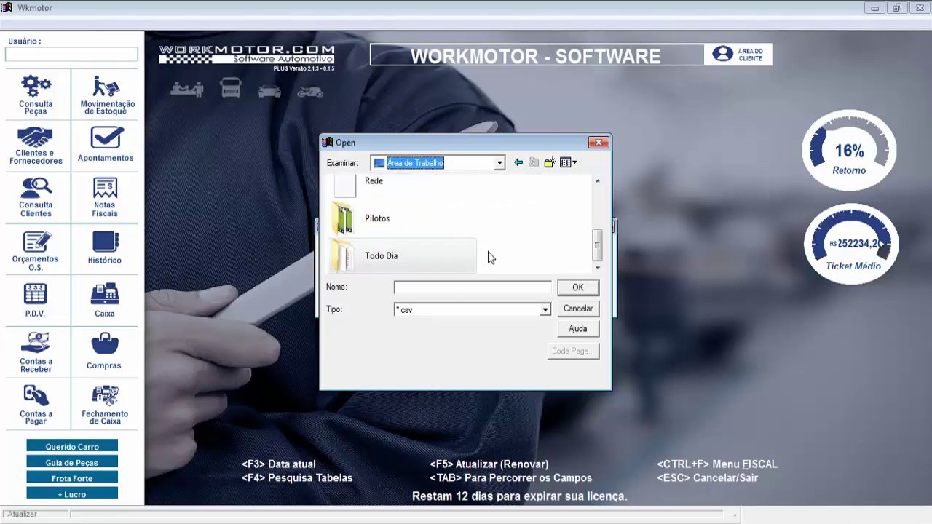
left_click(599, 144)
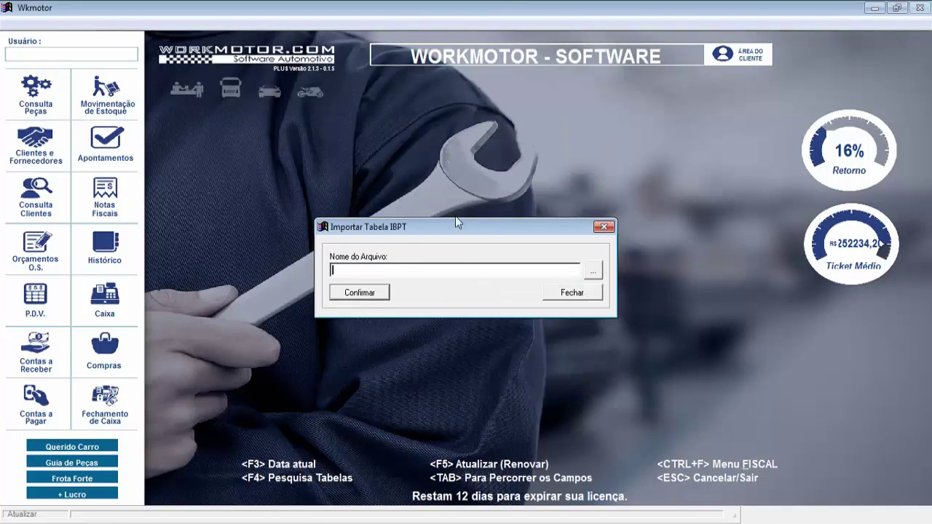
left_click(602, 229)
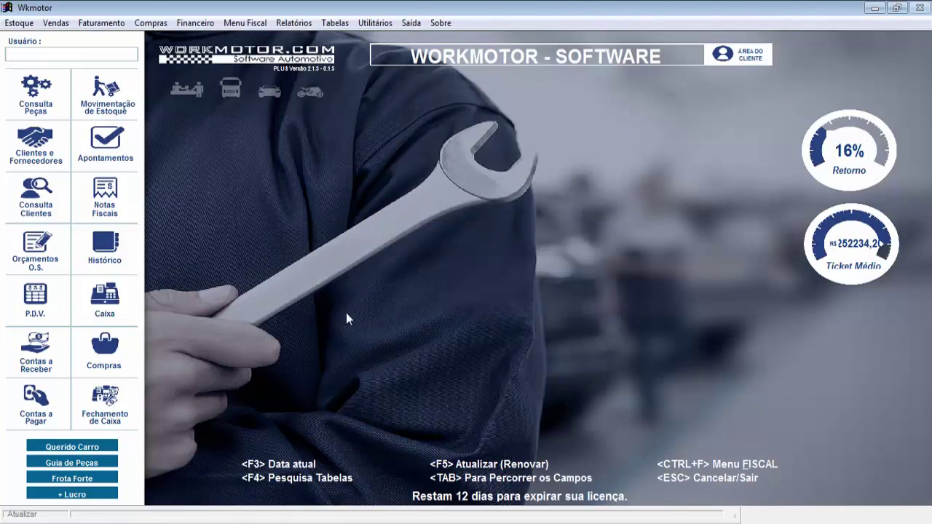
left_click(335, 23)
mouse_move(364, 100)
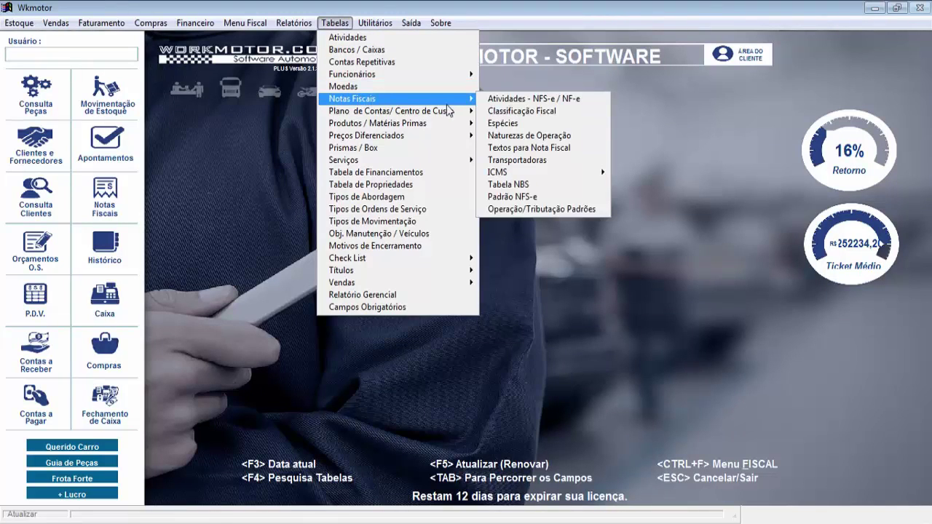
left_click(511, 112)
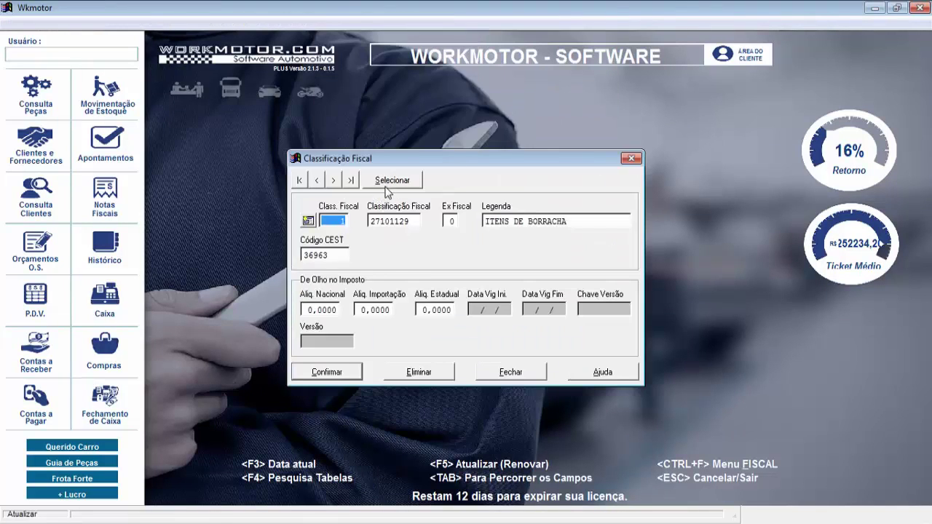
left_click(387, 182)
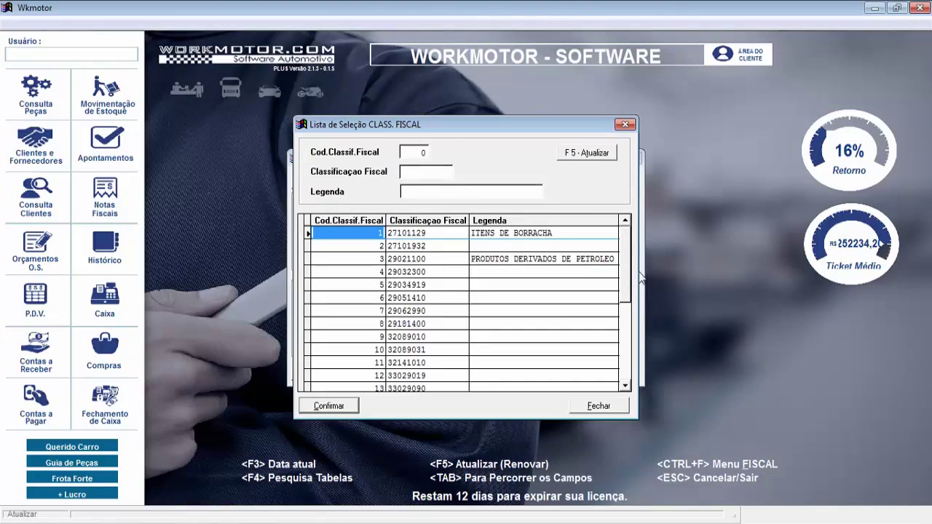
left_click_drag(628, 298, 627, 346)
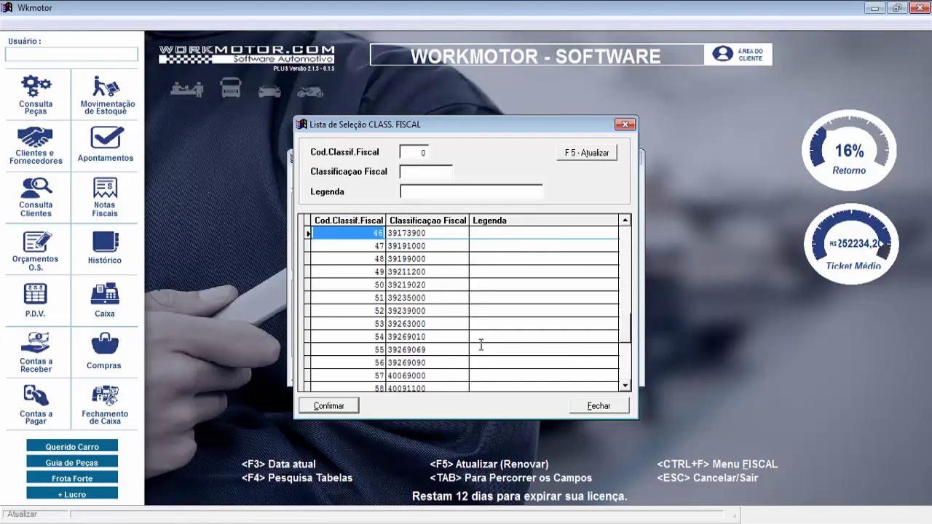
left_click(625, 123)
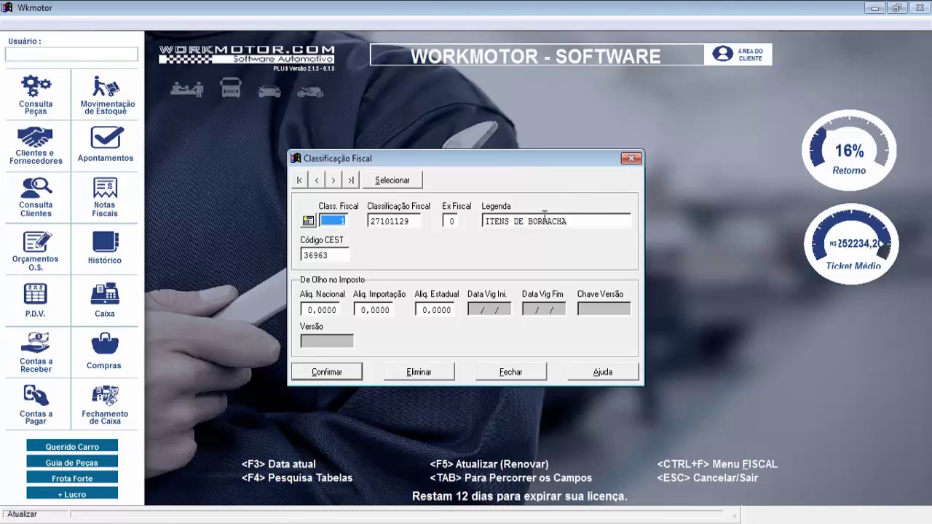
left_click(630, 158)
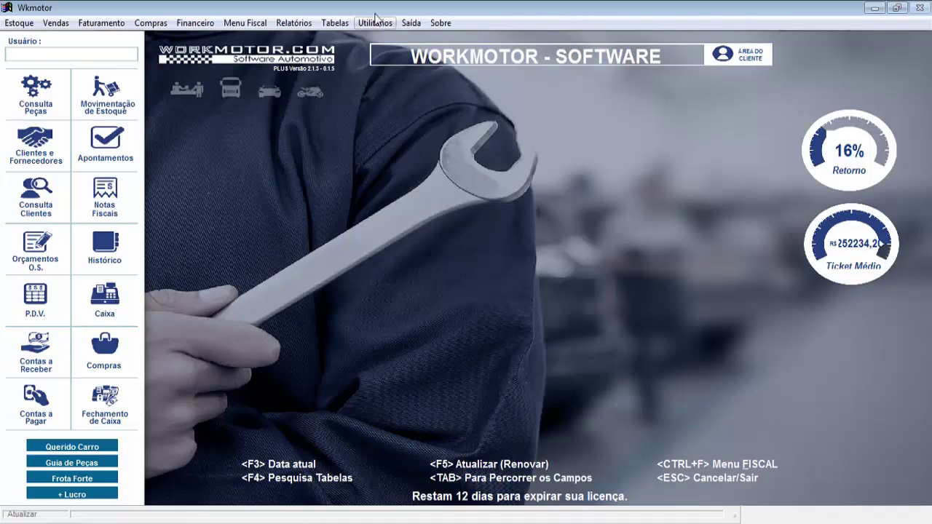
Open the Naturezas de Operação records from Tabelas > Notas Fiscais
left_click(340, 24)
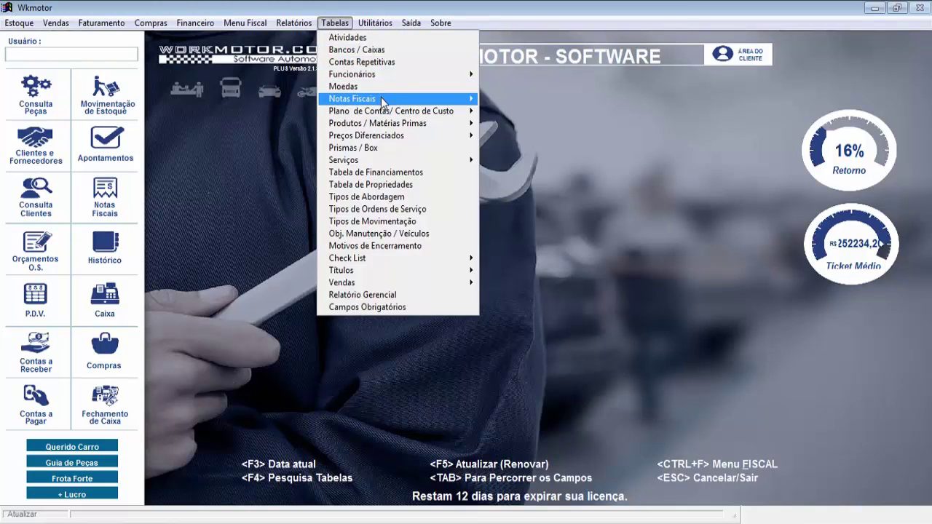
mouse_move(380, 99)
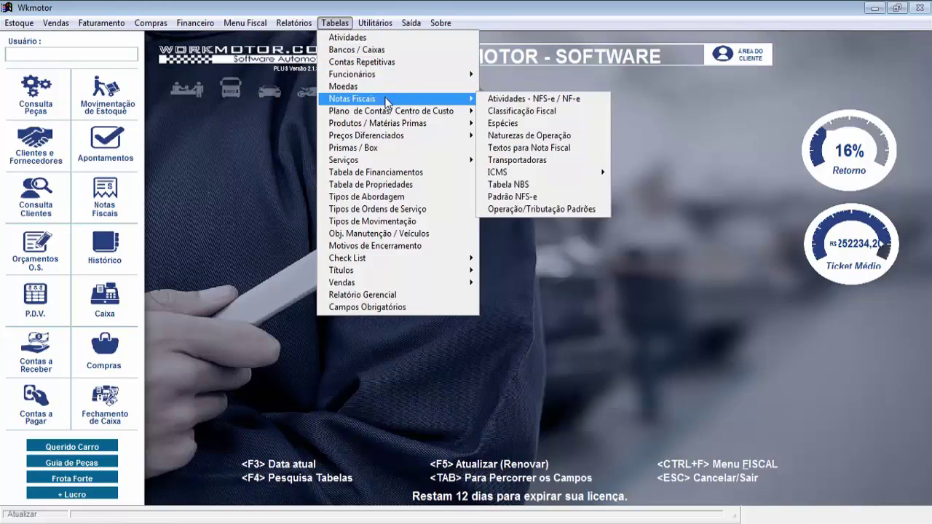
left_click(530, 136)
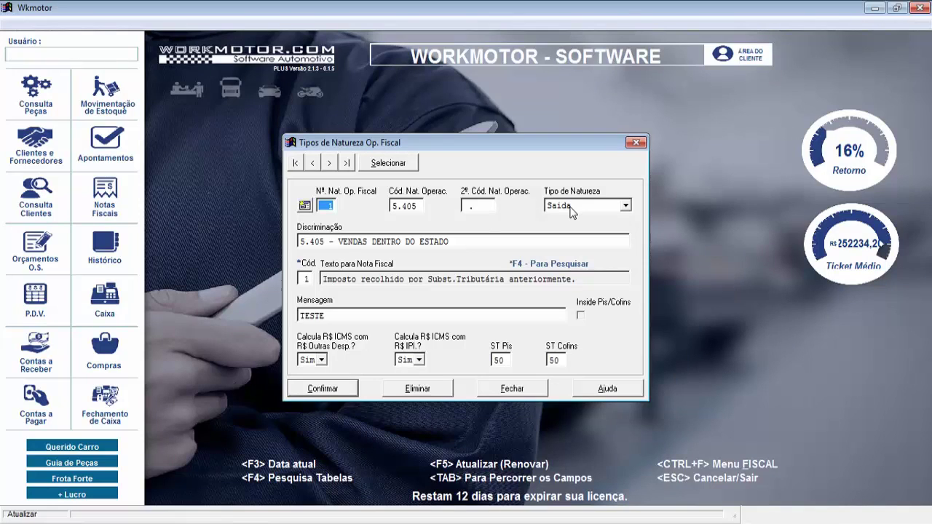
Cycle operation 5.405's nature type through Entrada and Simples Remessa, ending on Devolução Entrada
left_click(572, 208)
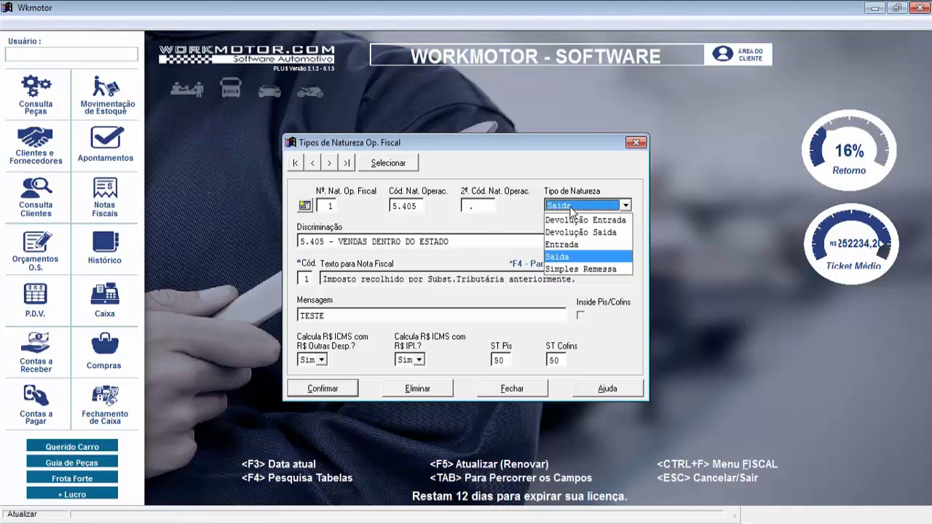
left_click(581, 244)
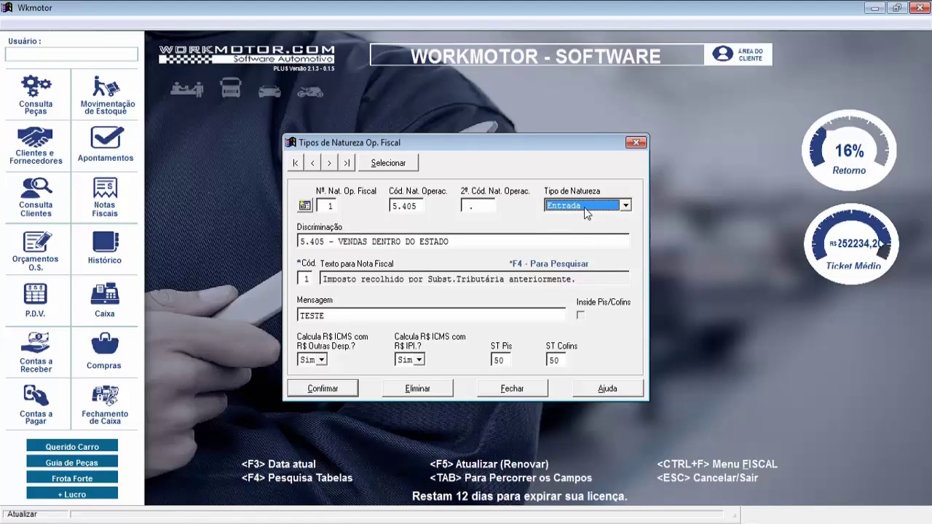
left_click(586, 206)
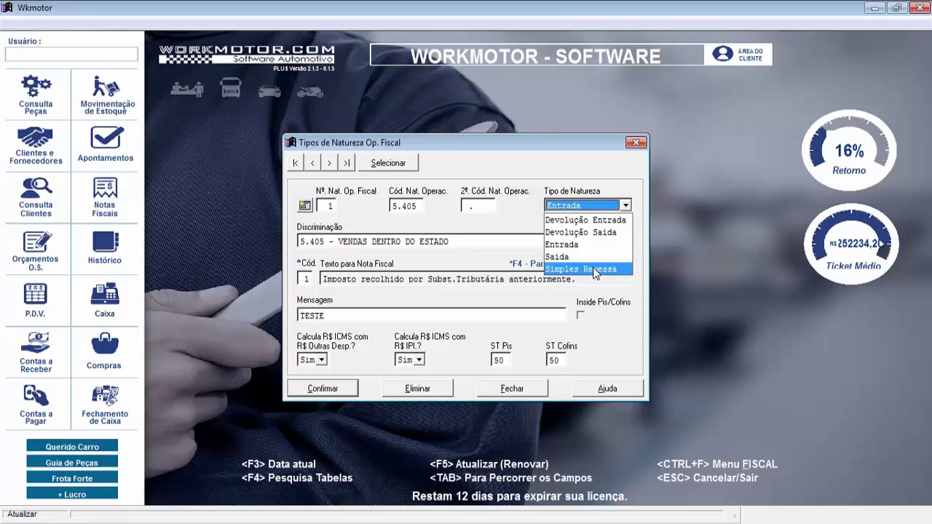
left_click(595, 270)
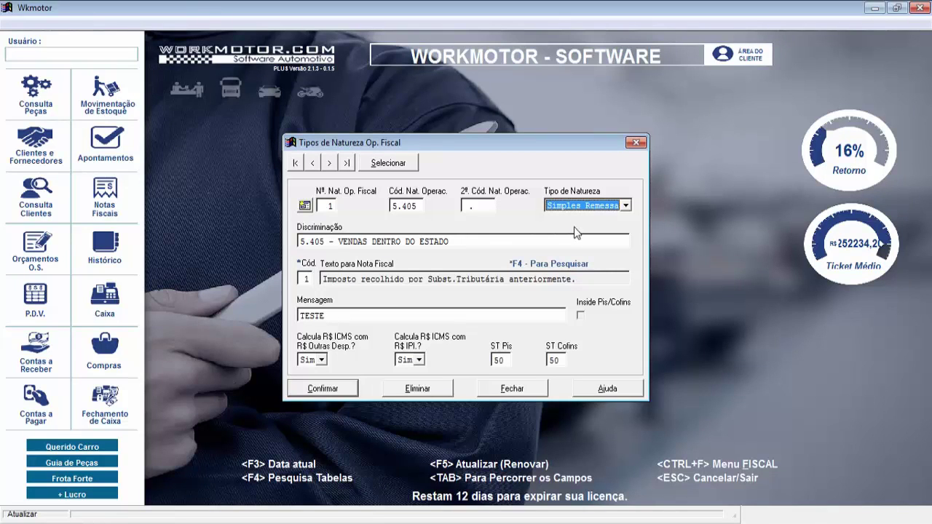
left_click(612, 205)
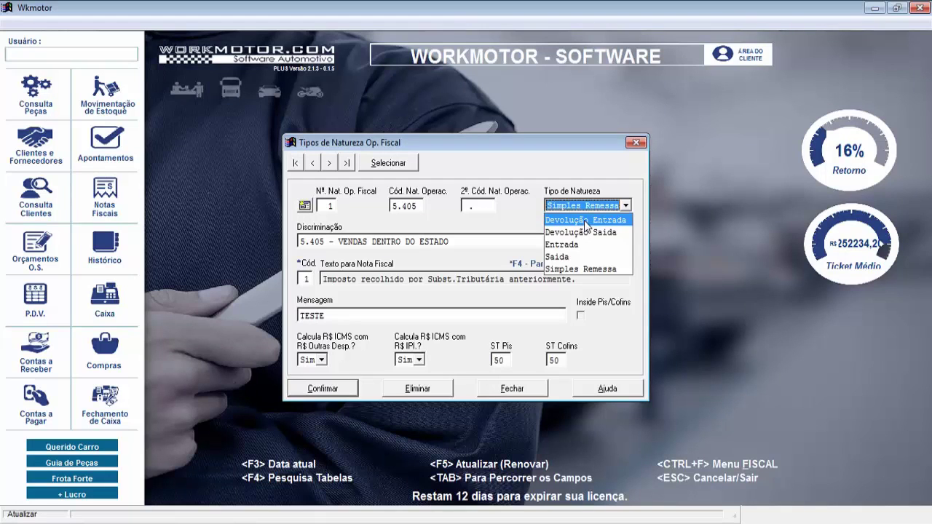
left_click(586, 225)
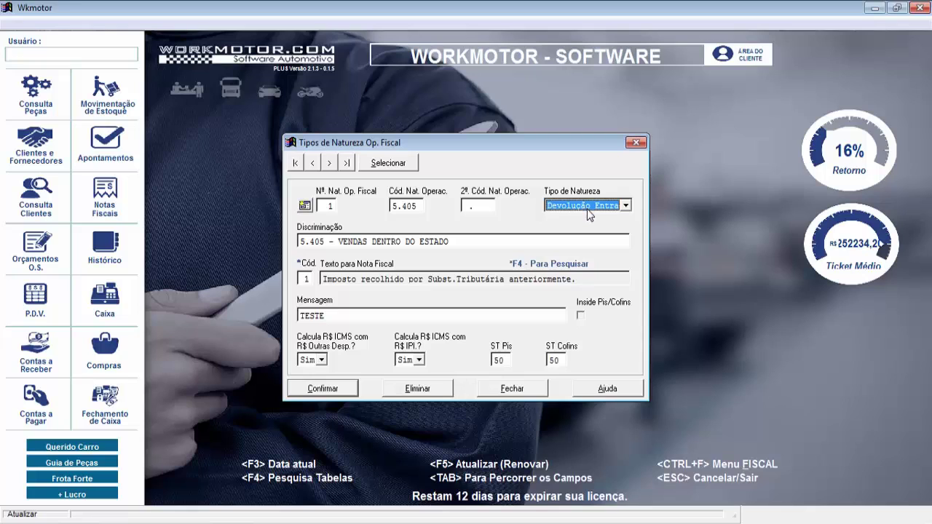
Switch the 5.405 nature type to Devolução Saida, then back to Saida
left_click(587, 208)
left_click(588, 228)
left_click(625, 206)
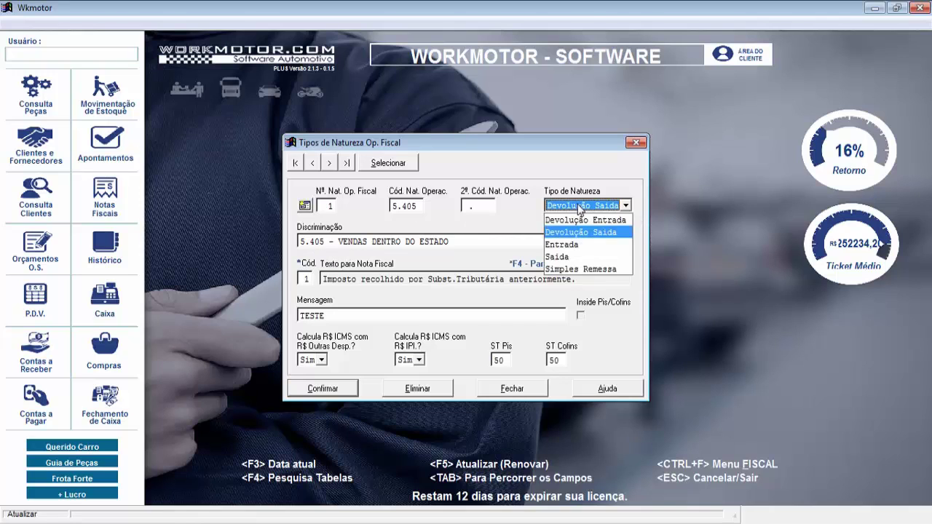
left_click(582, 256)
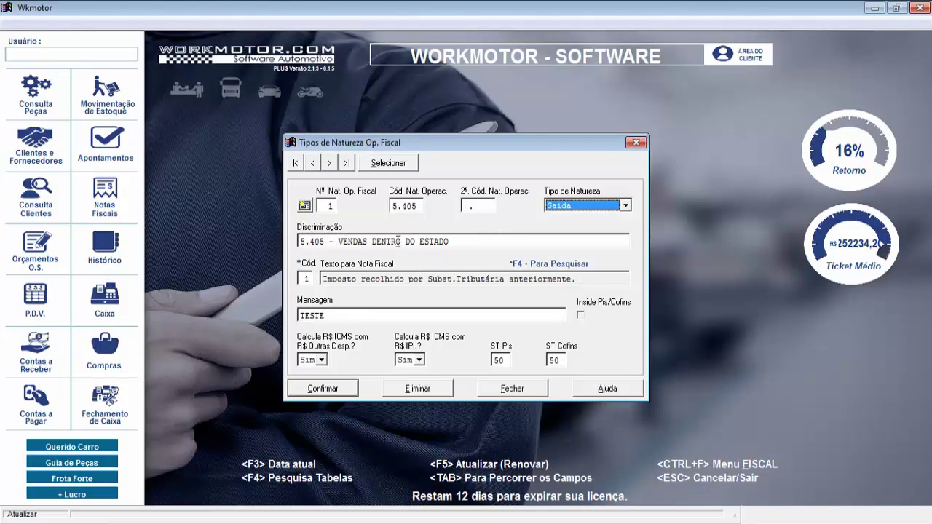
Select the whole Discriminação description text
left_click(462, 240)
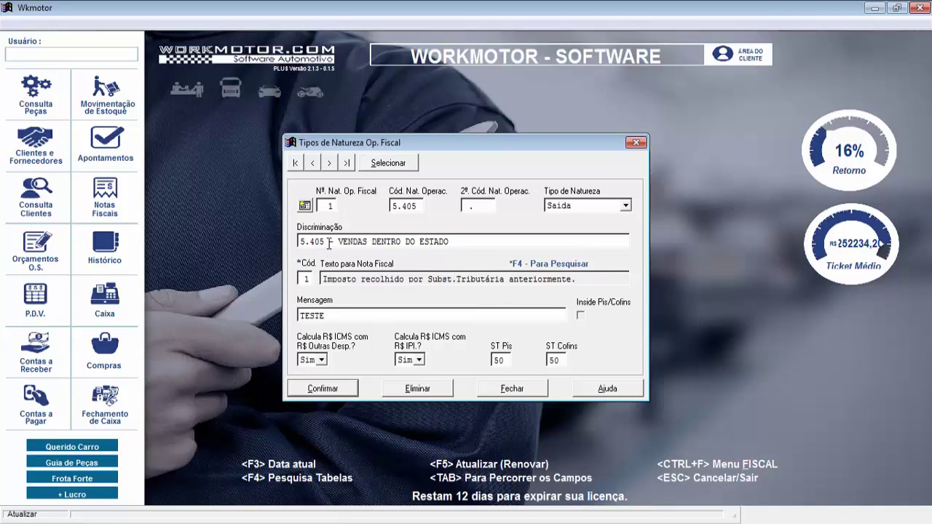
left_click_drag(327, 241, 298, 241)
left_click(325, 241)
left_click_drag(482, 241, 302, 244)
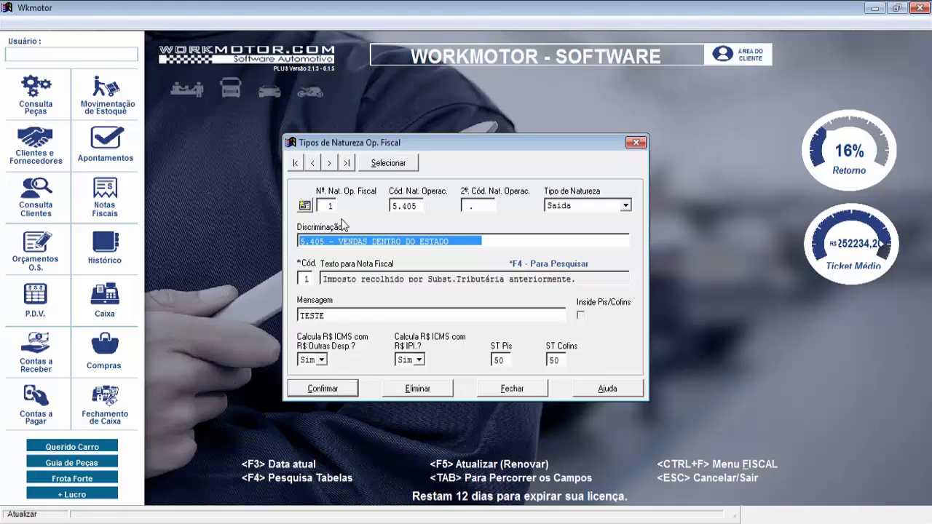
left_click(388, 163)
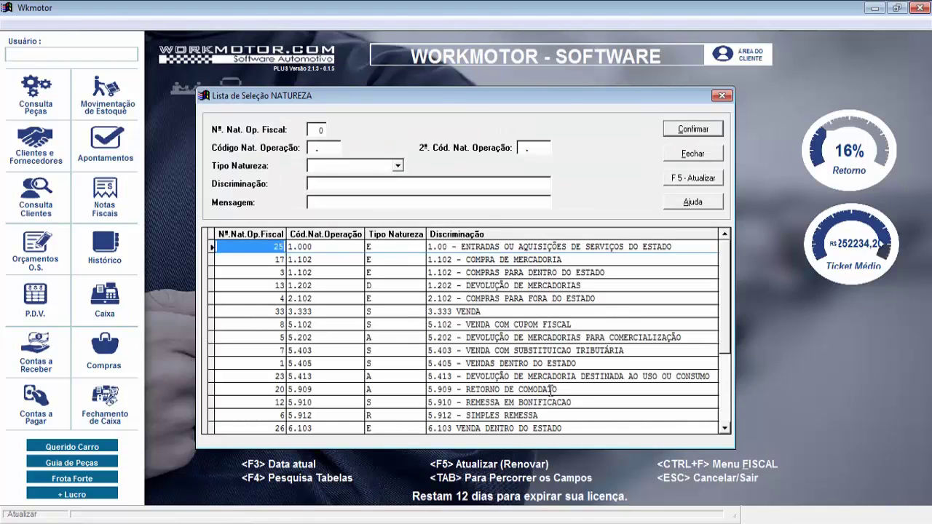
left_click(501, 298)
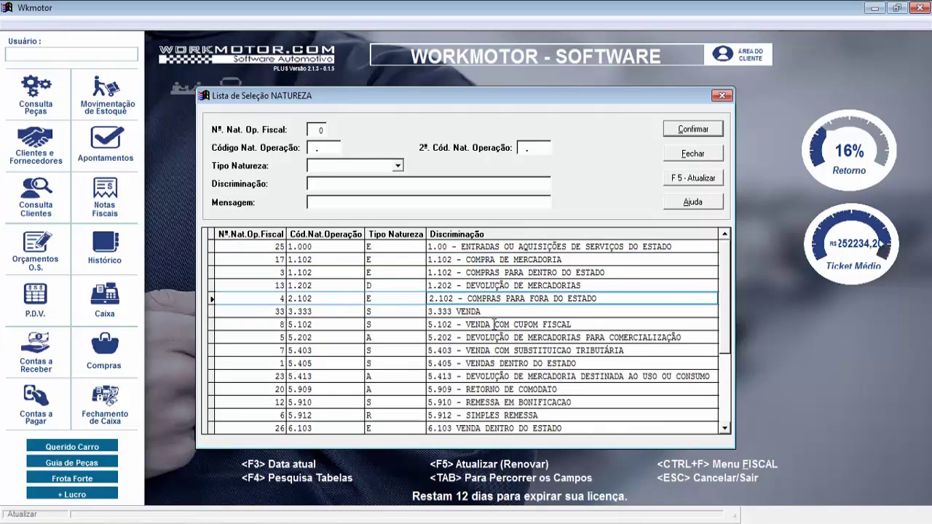
left_click(496, 324)
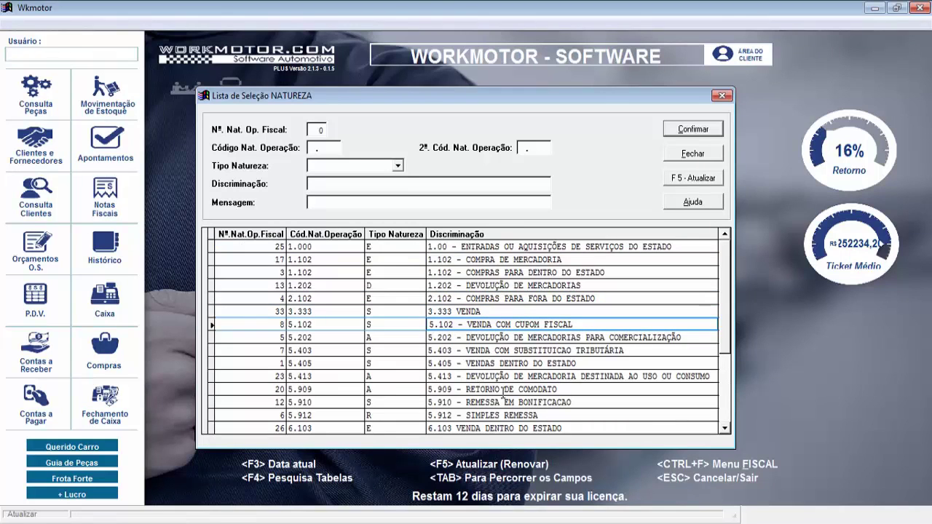
left_click(511, 377)
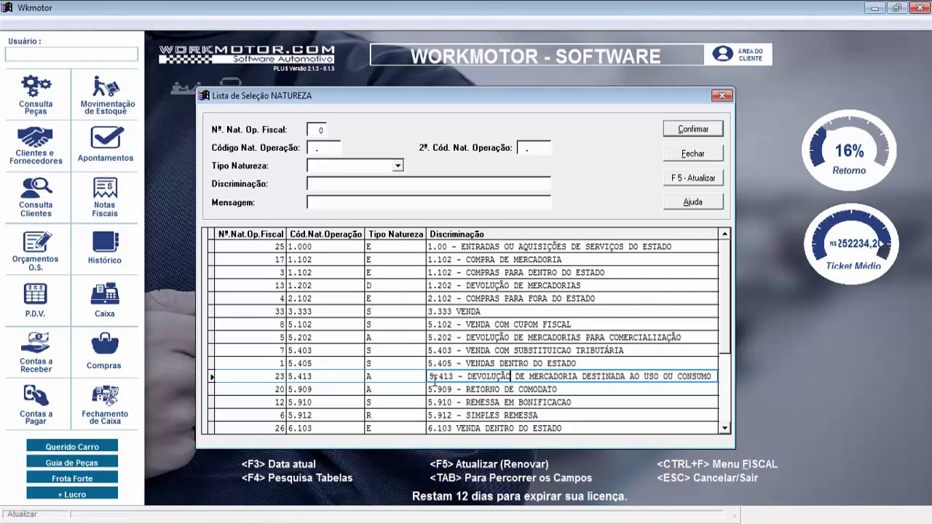
left_click(721, 96)
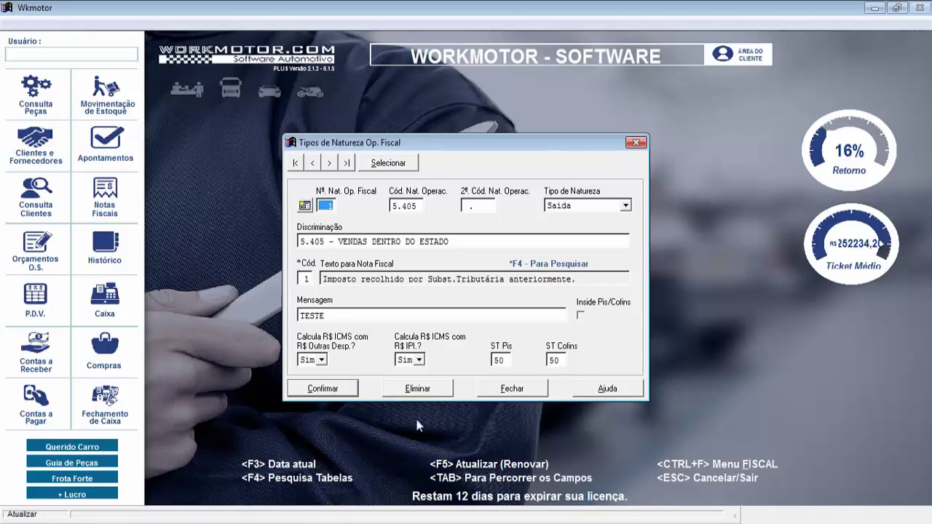
Close the fiscal nature dialog and load invoice text code 1 in Textos para Nota Fiscal
left_click(525, 391)
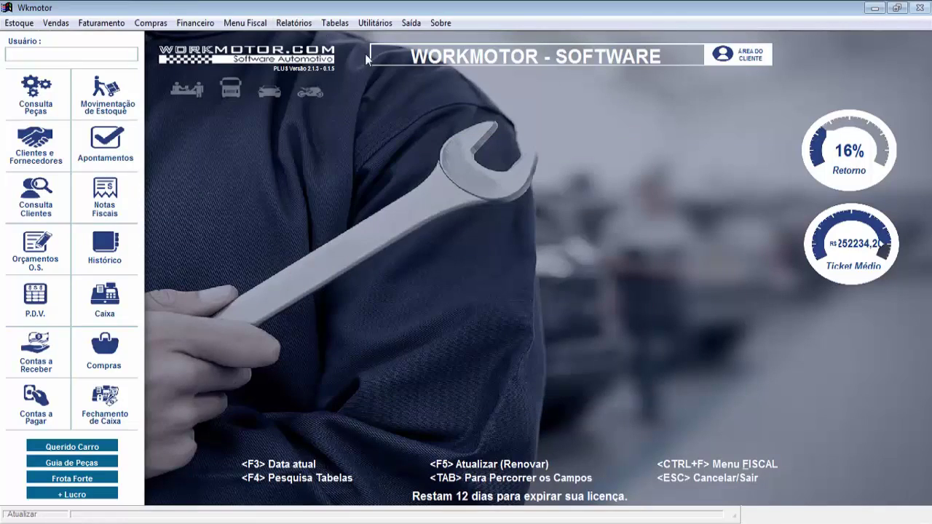
left_click(332, 23)
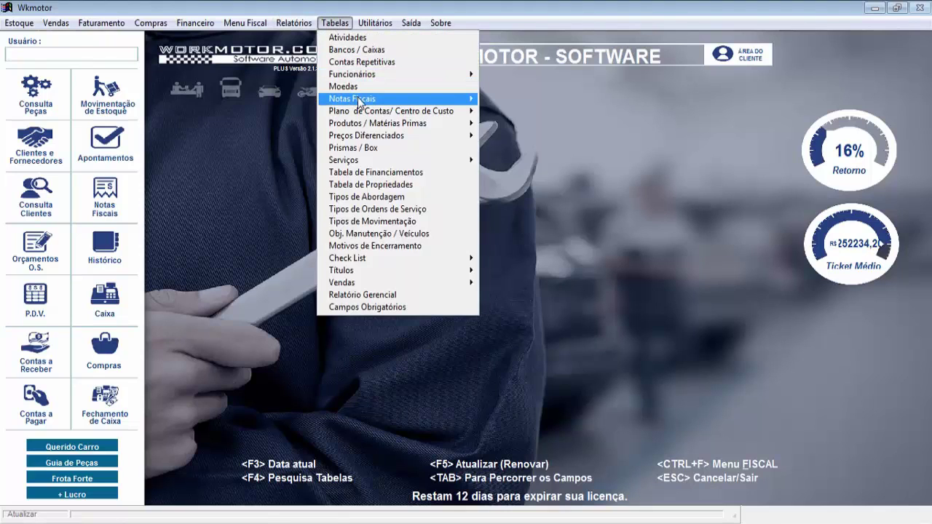
mouse_move(364, 102)
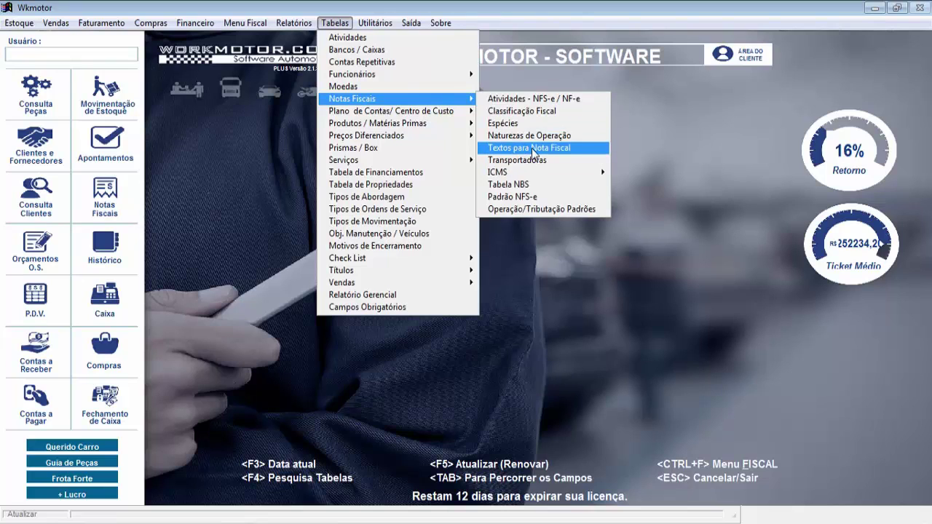
left_click(533, 149)
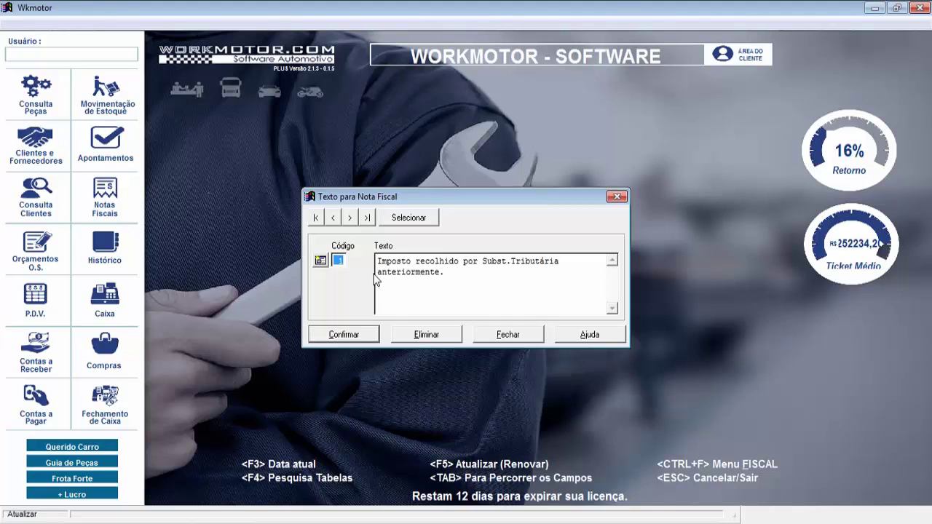
left_click(418, 219)
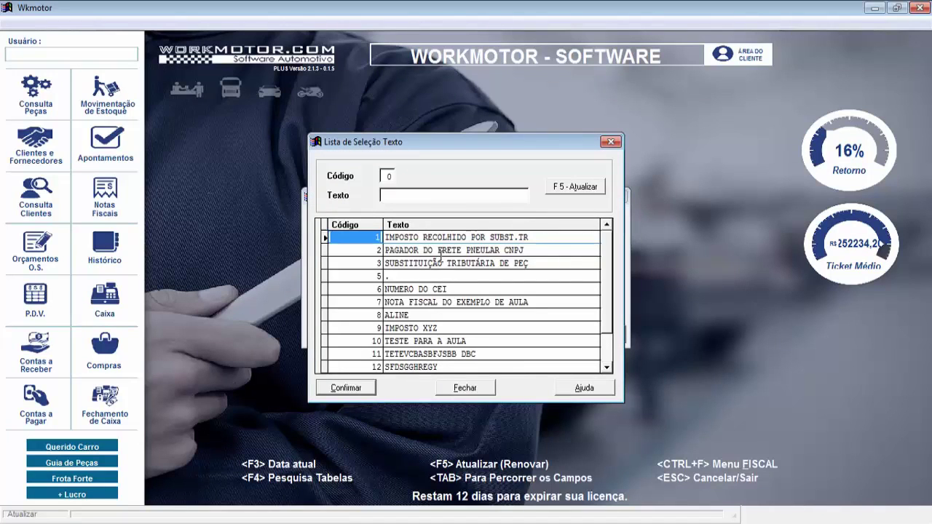
scroll(450, 232, "down", 3)
scroll(450, 231, "up", 3)
left_click(610, 141)
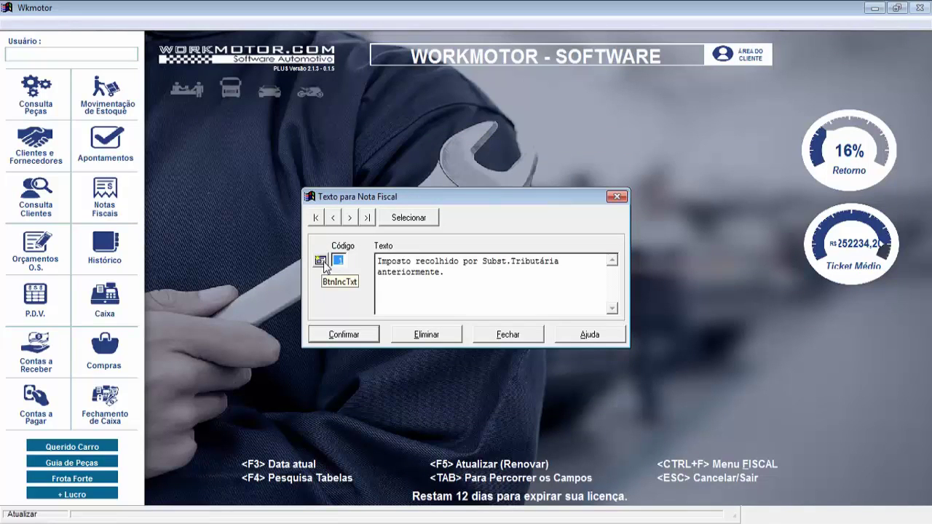
Review invoice text code 1's wording and close the dialog
key("Tab")
left_click(492, 278)
left_click(514, 338)
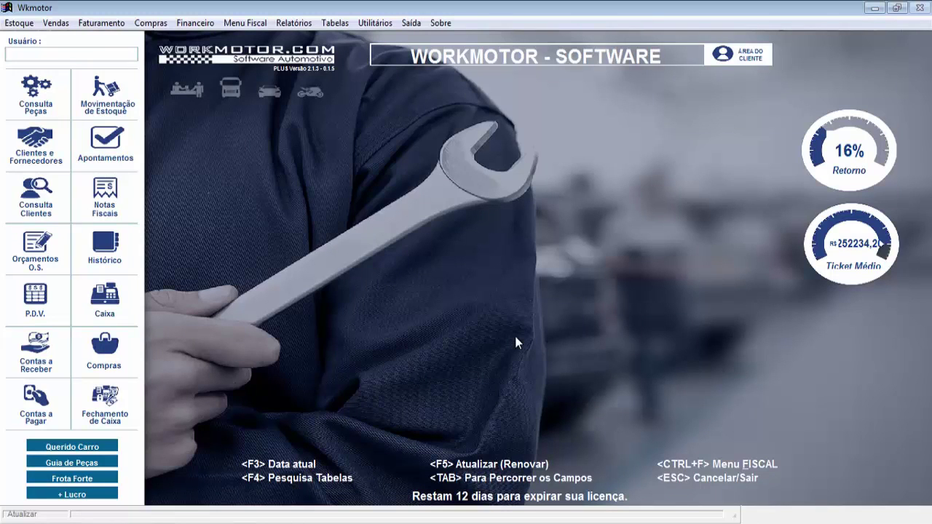
Open Tabela de ICMS under Tabelas > Notas Fiscais > ICMS
left_click(346, 24)
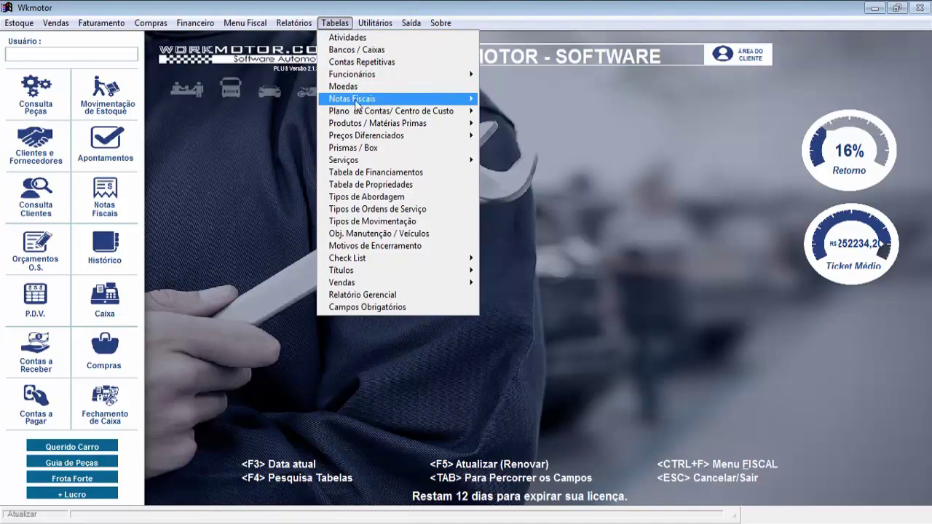
mouse_move(364, 104)
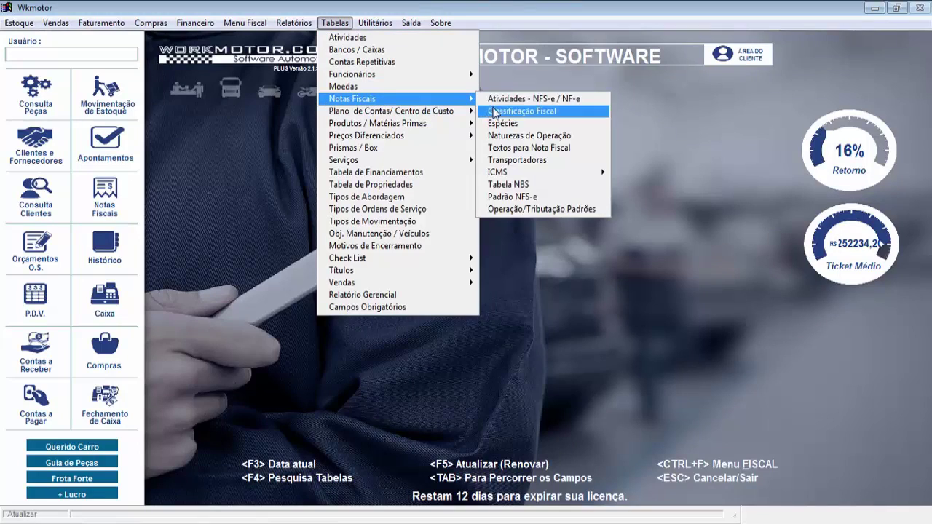
mouse_move(506, 173)
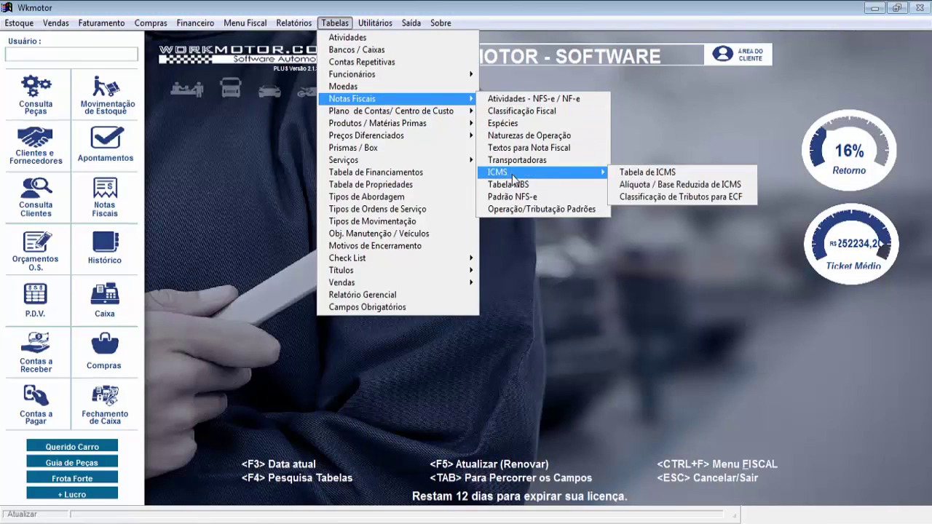
left_click(624, 175)
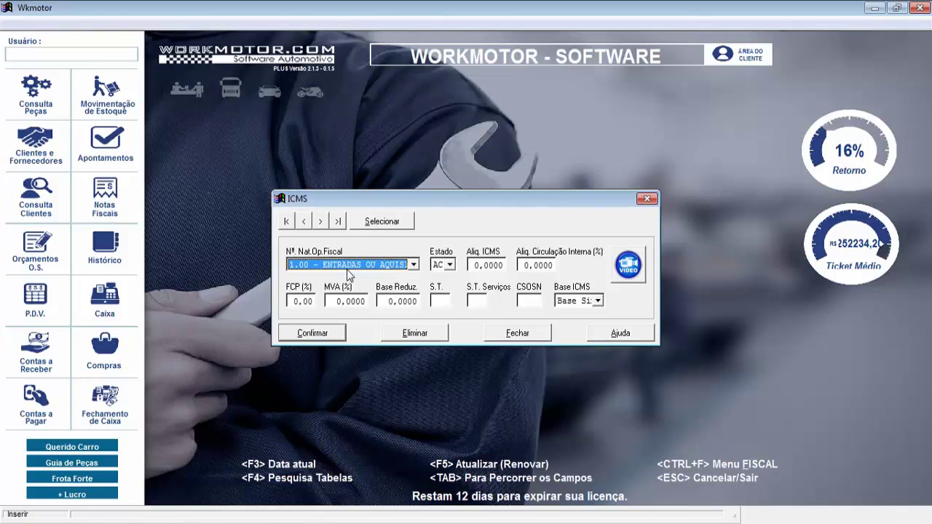
Set the ICMS rule's fiscal nature to 6.404 - VENDA FORA DO ESTADO
left_click(413, 265)
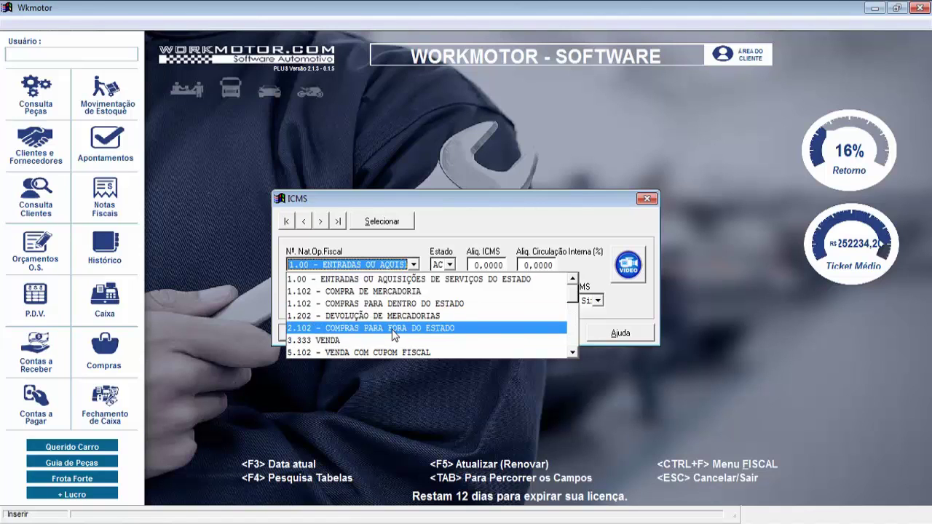
left_click(573, 353)
left_click(573, 353)
left_click(573, 353)
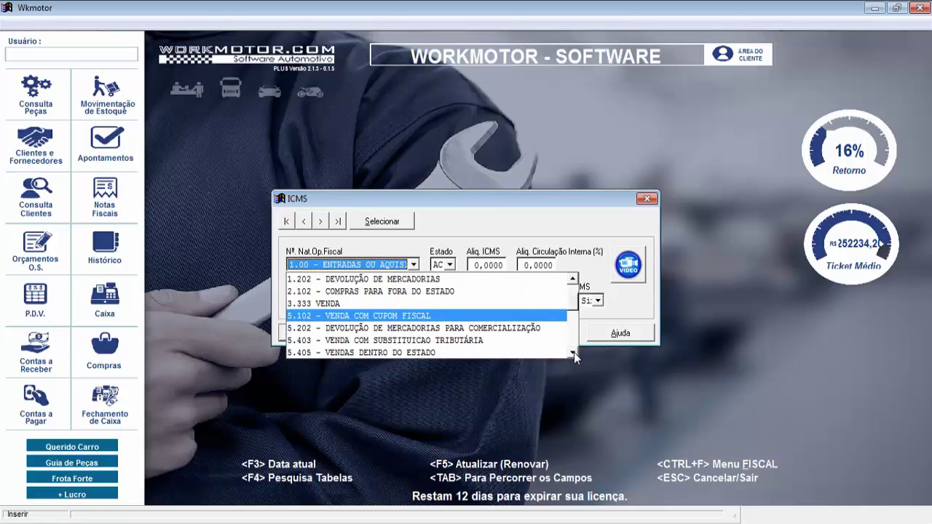
left_click(573, 353)
left_click(573, 353)
left_click(573, 353)
left_click(573, 353)
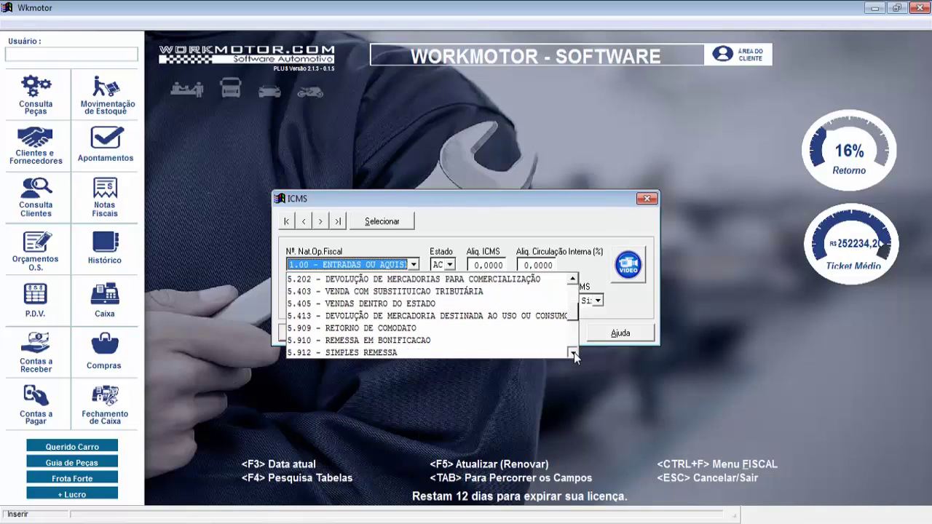
left_click(573, 353)
left_click(572, 353)
left_click(573, 353)
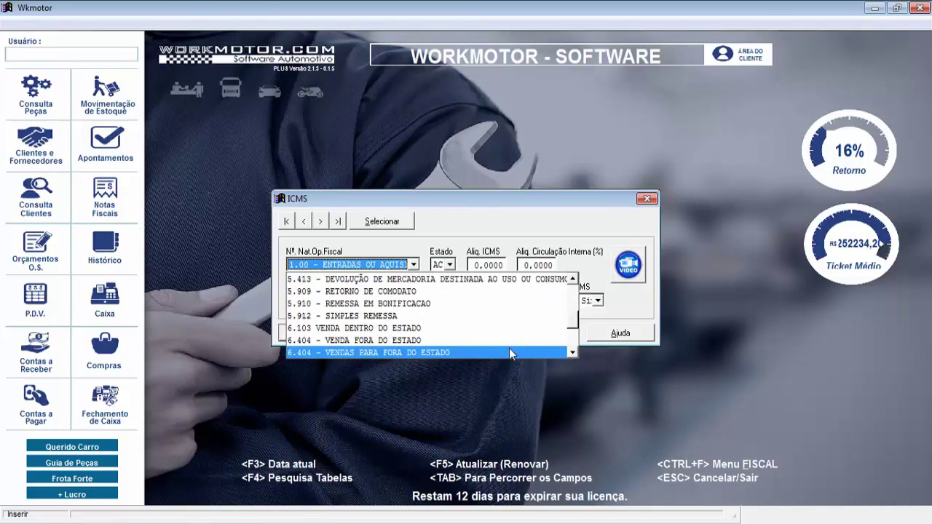
left_click(407, 339)
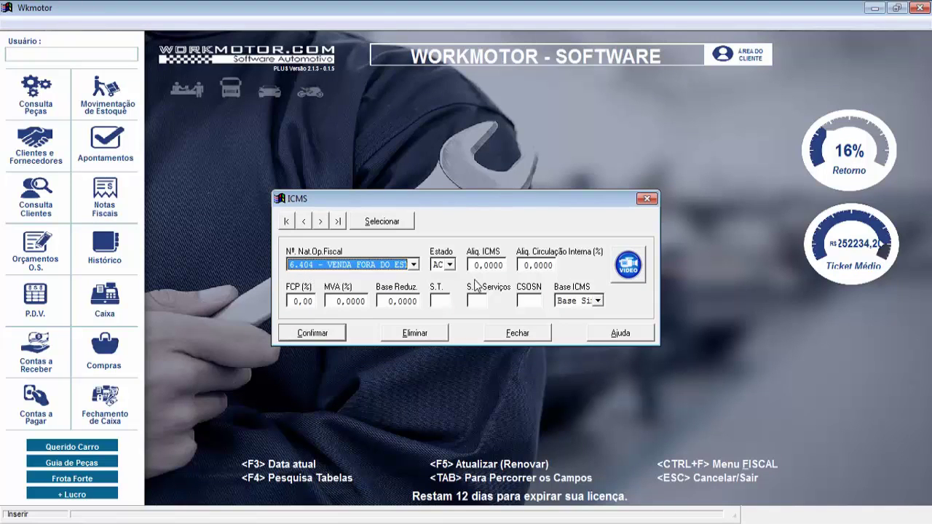
key("Tab")
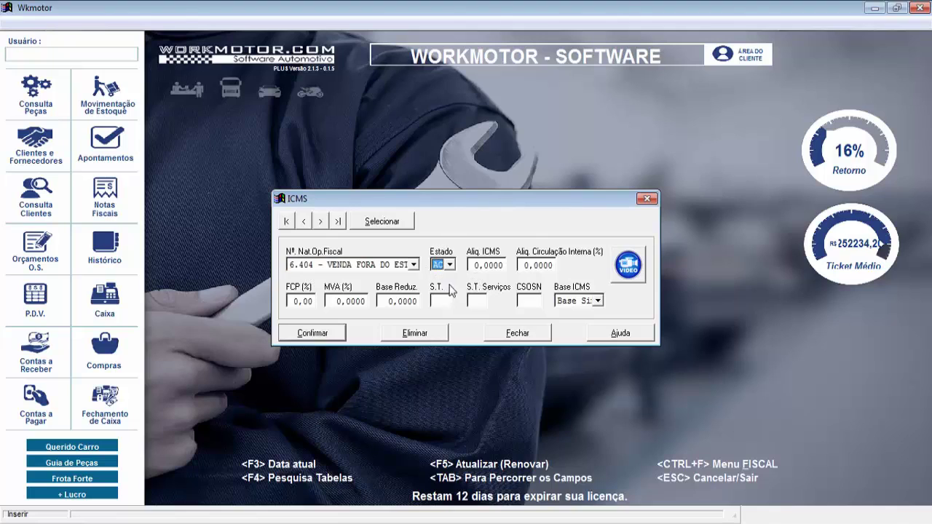
left_click(450, 264)
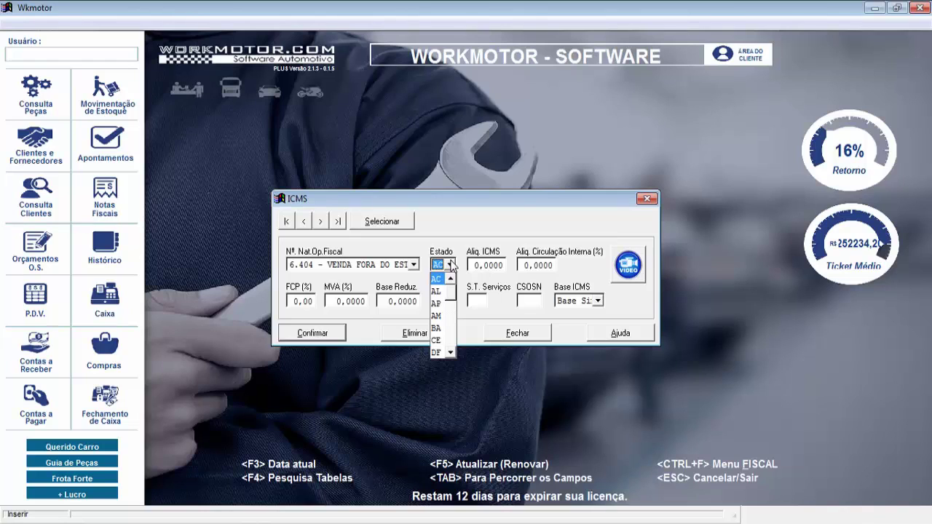
Choose state AL, enter ICMS 12,0, internal rate 18 and FCP 2, and confirm
left_click(441, 295)
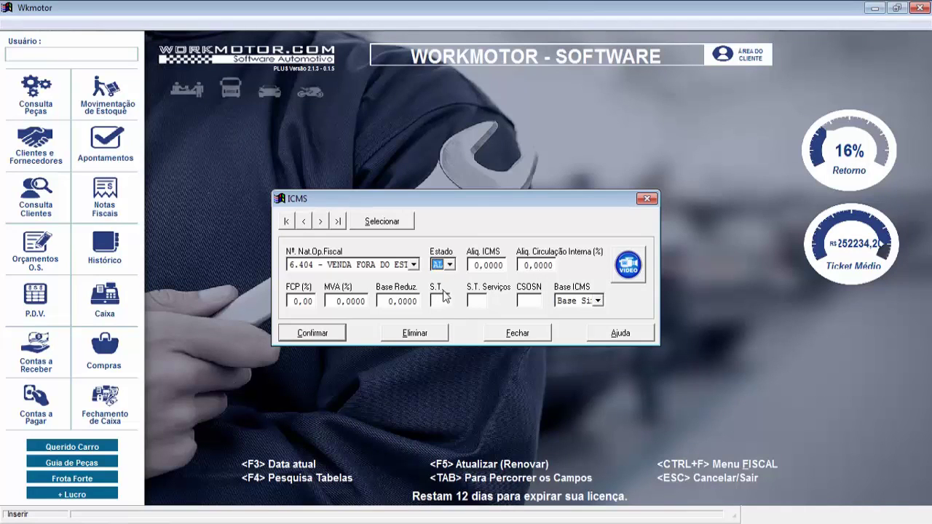
key("Tab")
type("12,0")
key("Tab")
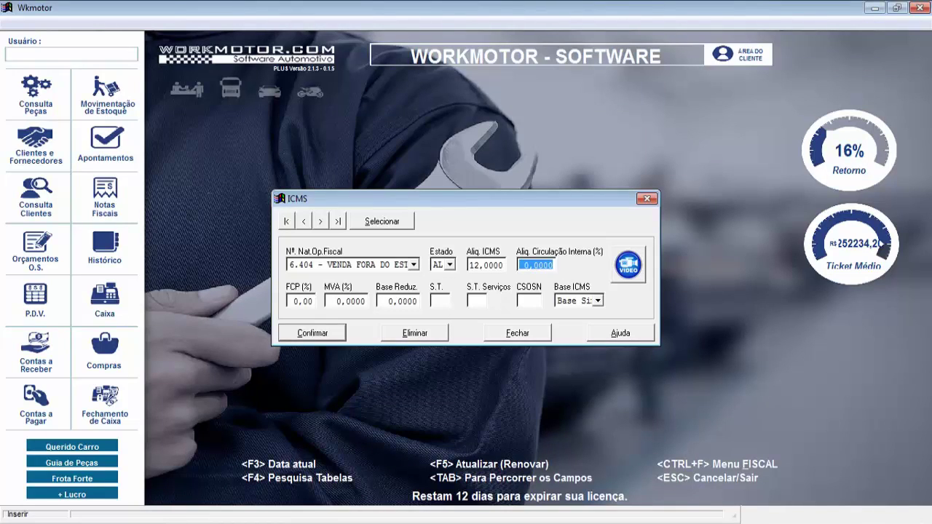
type("18,")
key("Tab")
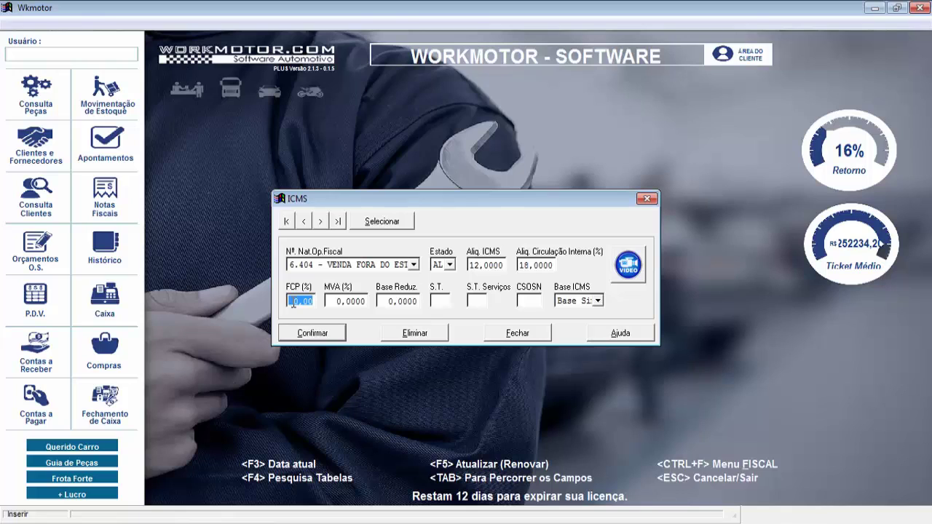
type("2 ,")
key("Tab")
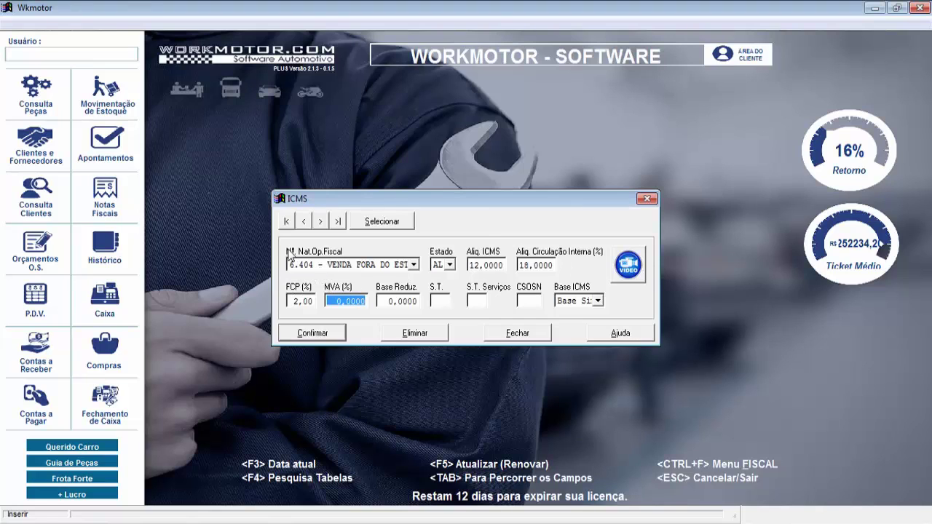
left_click(303, 336)
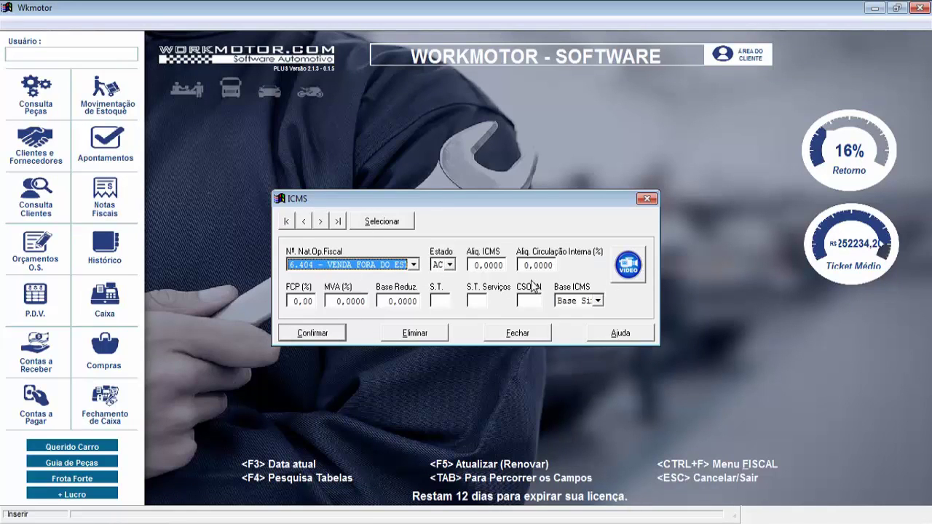
Load the 6.404 / AL ICMS record from the Selecionar list, then close the window
left_click(376, 222)
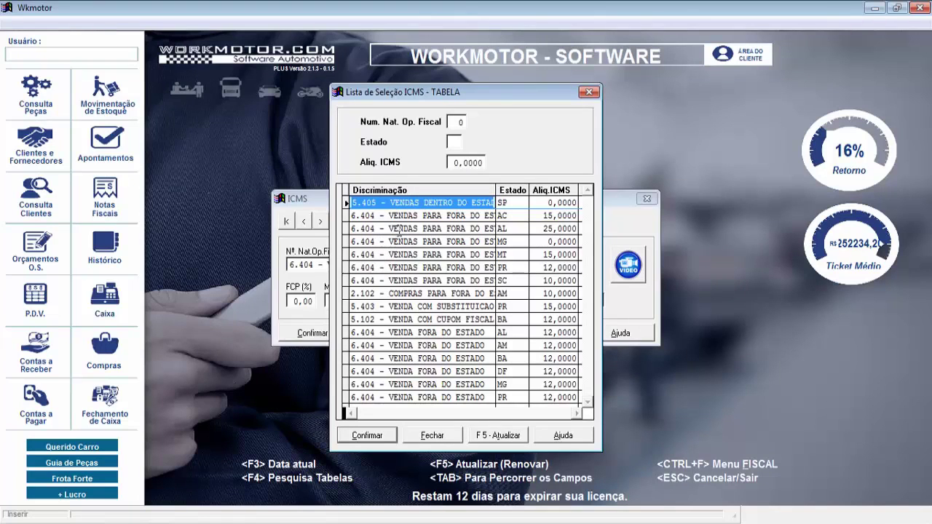
left_click_drag(511, 215, 506, 295)
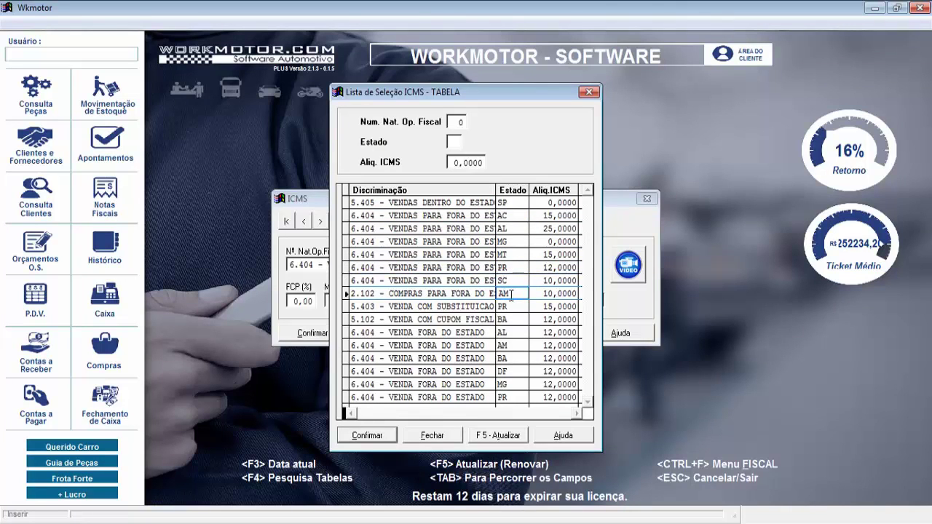
left_click(502, 268)
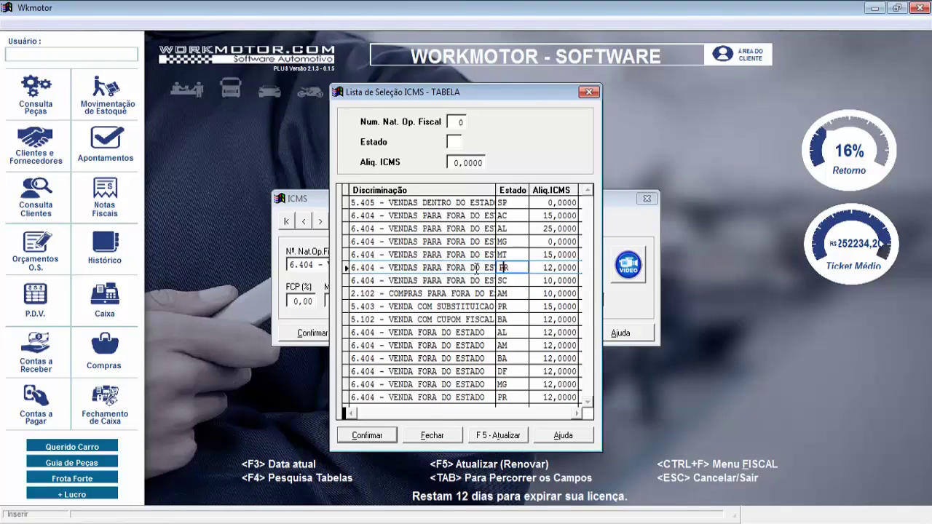
left_click(503, 229)
double_click(473, 230)
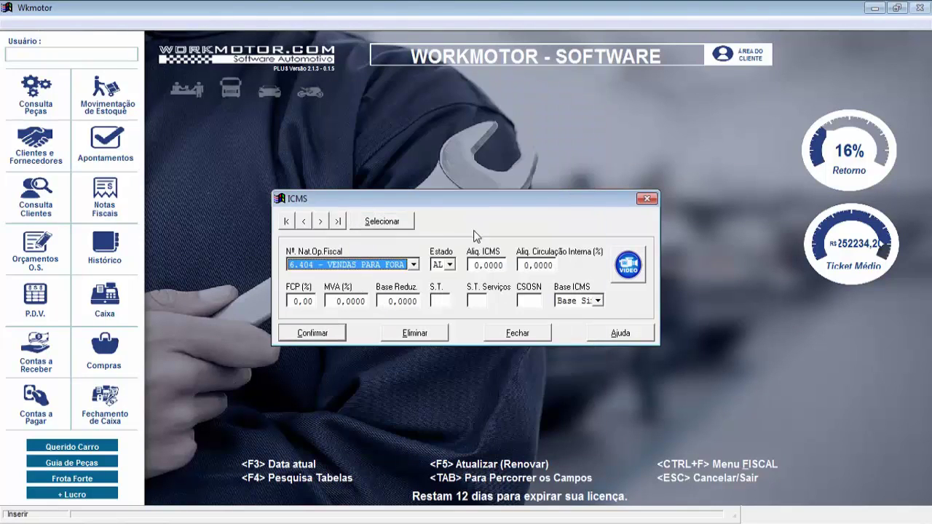
key("Tab")
key("Tab")
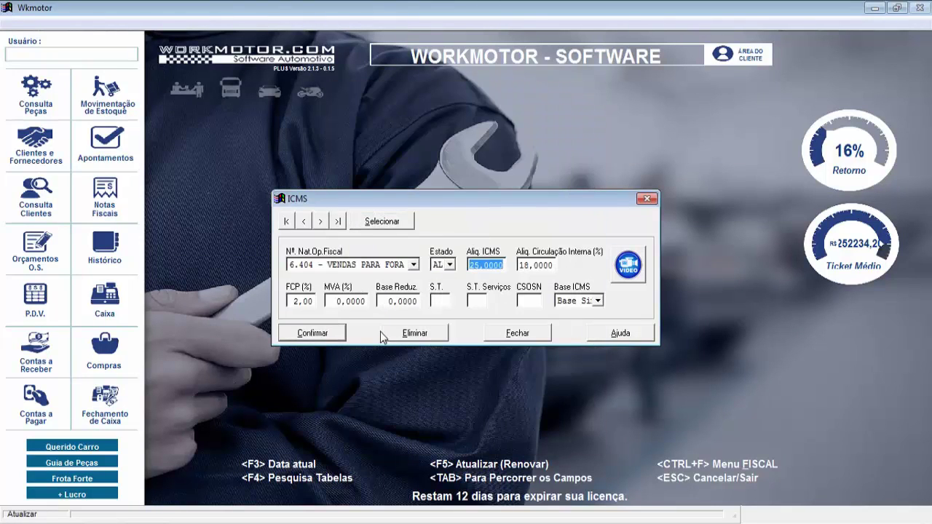
key("Tab")
key("Tab")
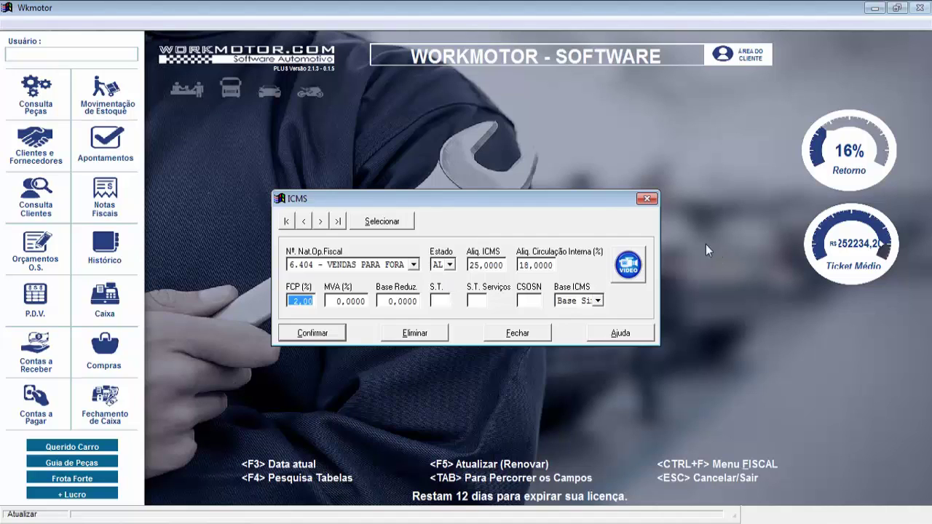
left_click(646, 198)
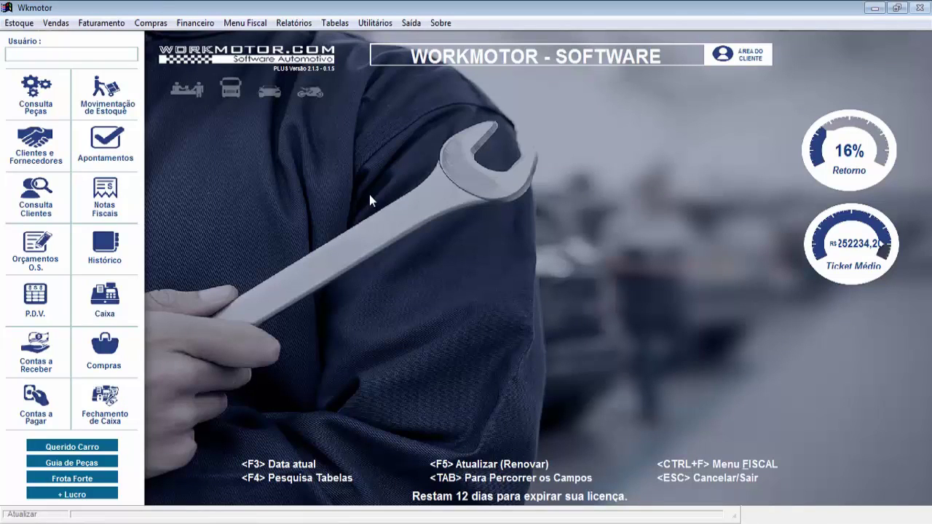
Open Estoque > Produtos / Matérias Primas and load product code ABCD12
left_click(17, 24)
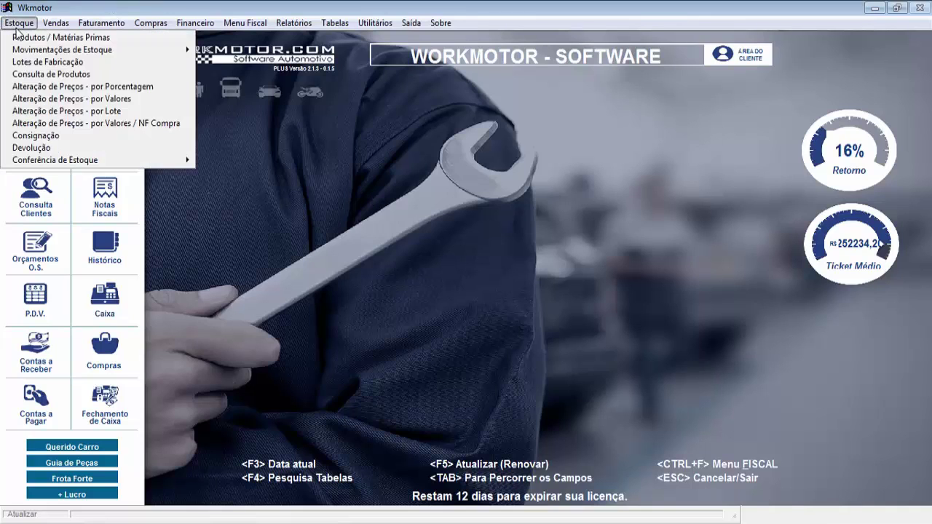
left_click(35, 45)
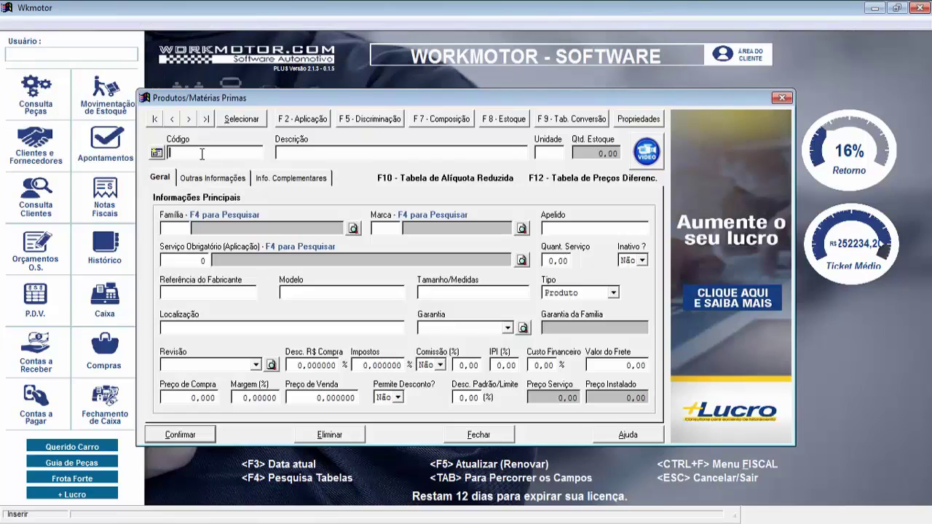
type("AC")
type("BCD12")
key("Return")
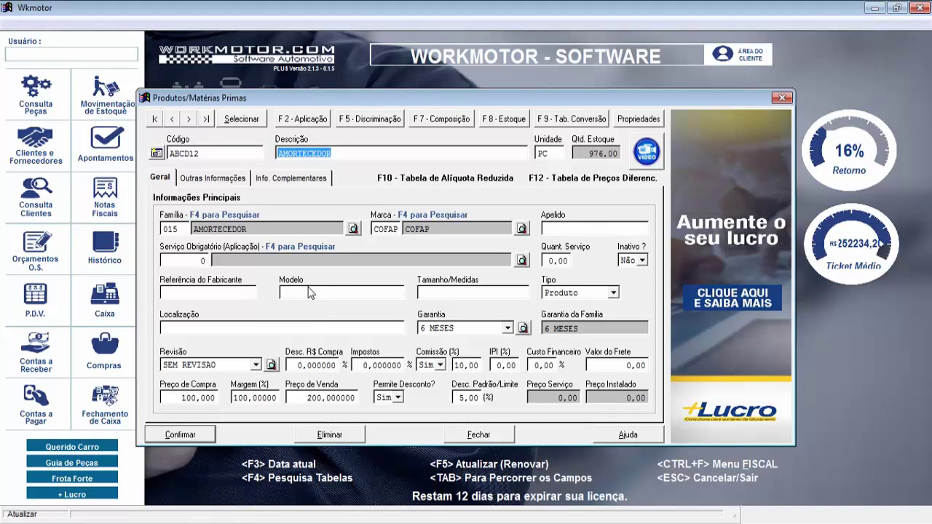
Show the Outras Informações tab and check the fiscal classification list without changes
left_click(209, 179)
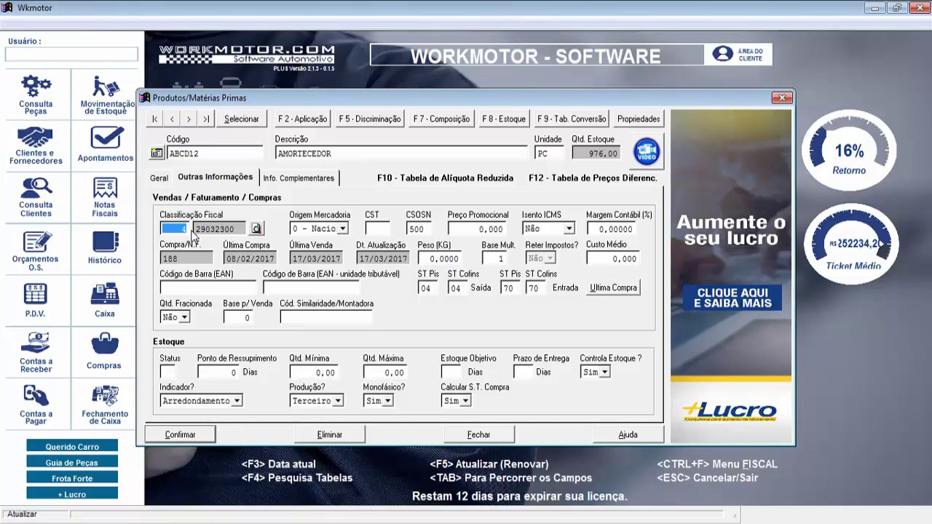
left_click(256, 229)
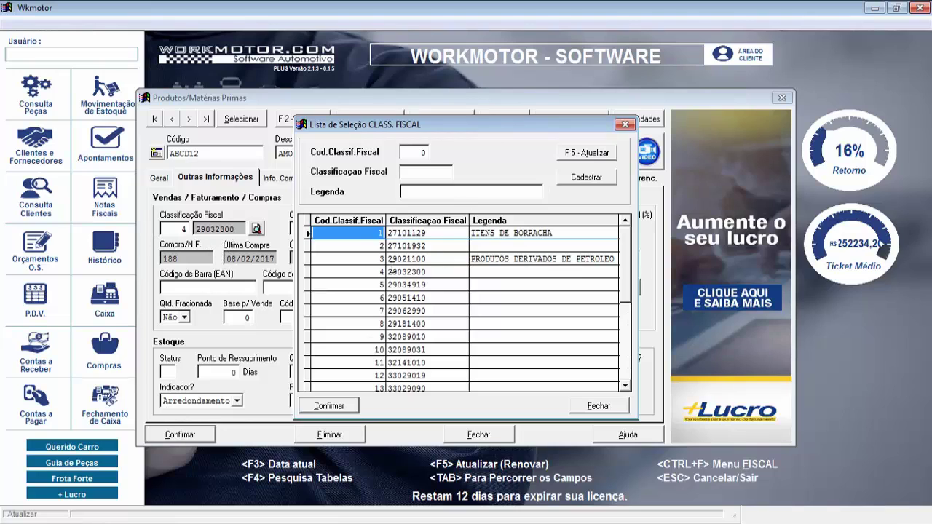
left_click(626, 125)
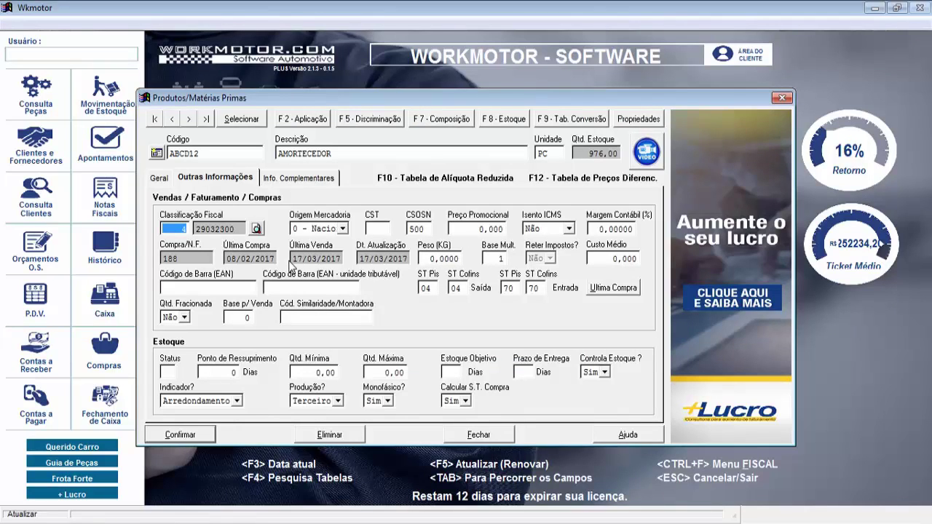
key("Tab")
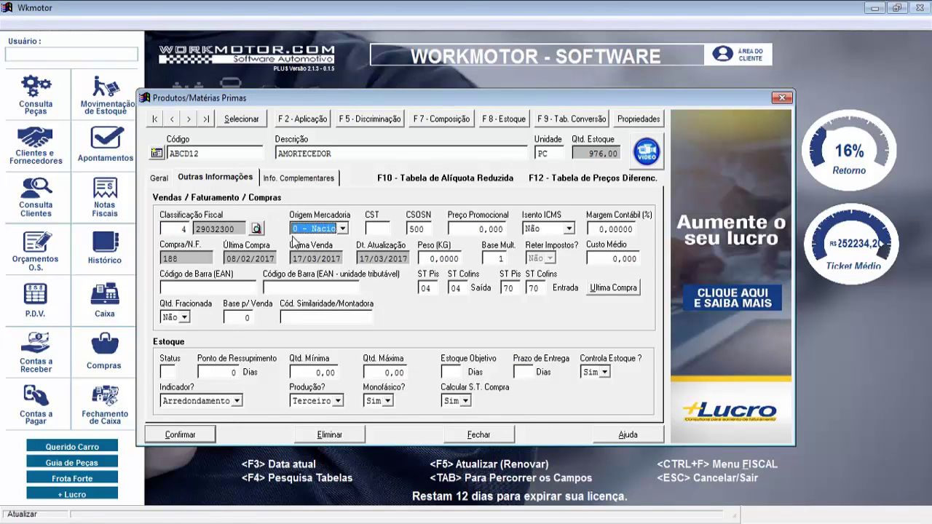
Keep origin 0 - Nacional and leave the CST field empty
left_click(343, 229)
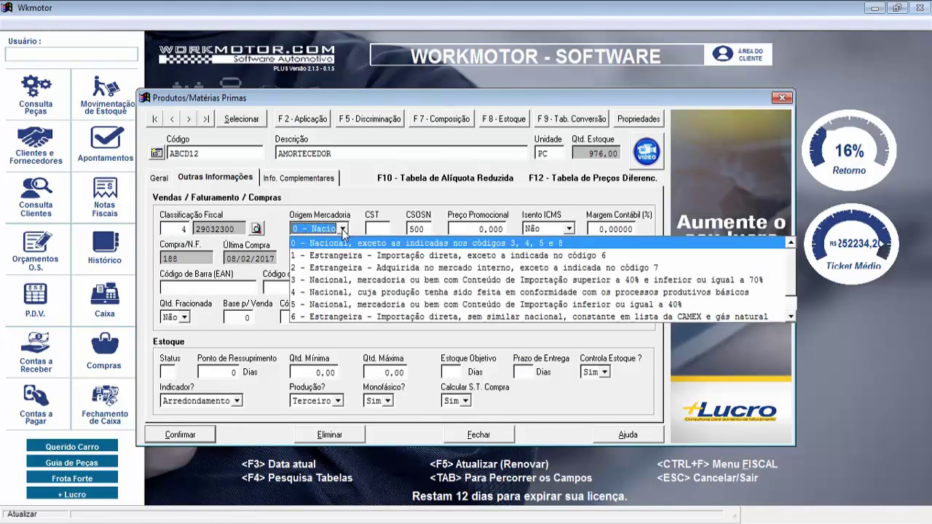
left_click(343, 229)
left_click(346, 230)
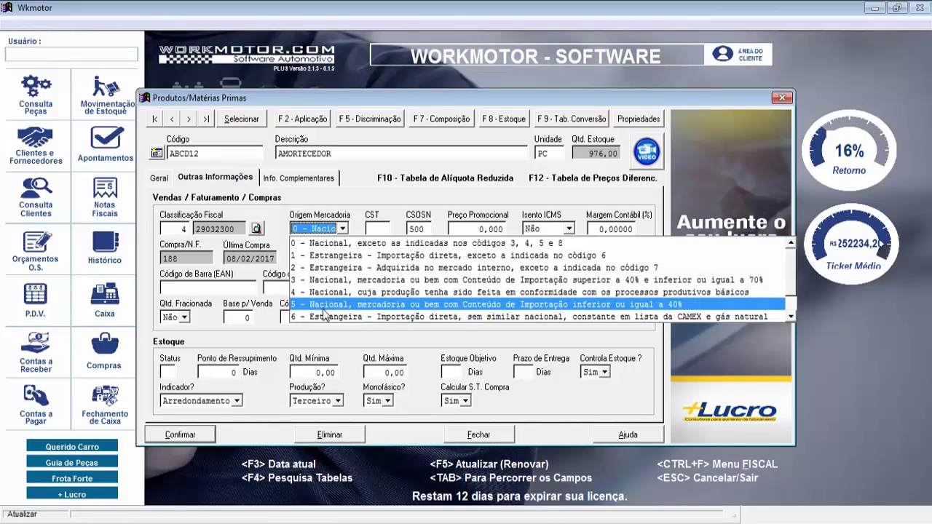
left_click(318, 246)
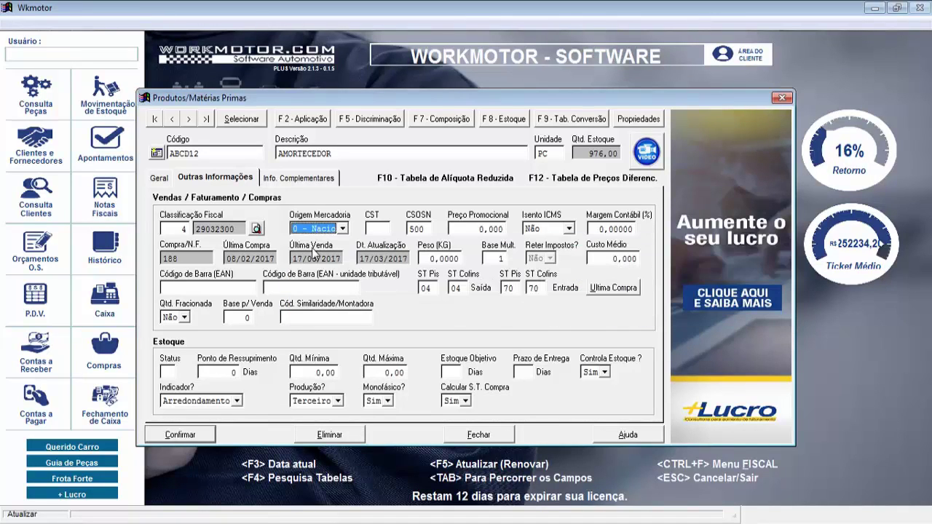
key("Tab")
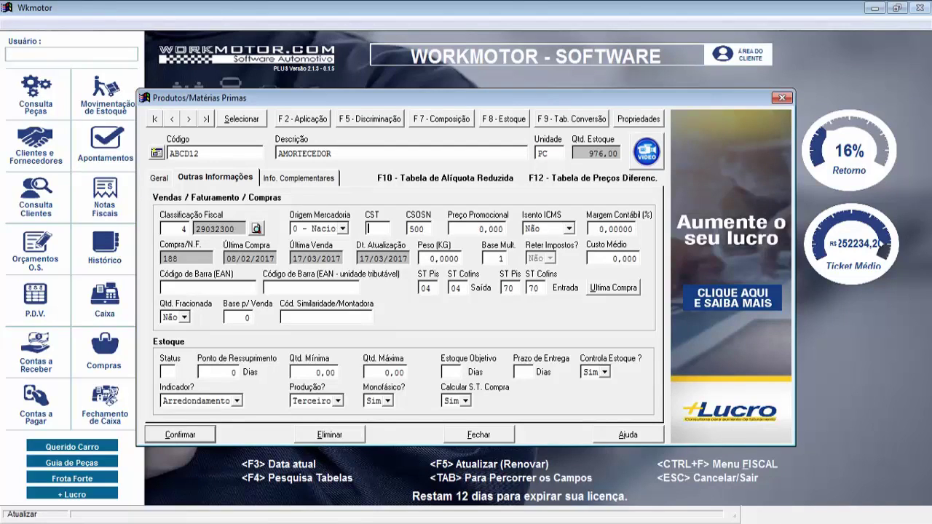
type("60")
key("BackSpace")
key("BackSpace")
key("Tab")
Confirm the ABCD12 product changes and close the product form
key("Tab")
key("Tab")
key("Tab")
key("Tab")
key("Tab")
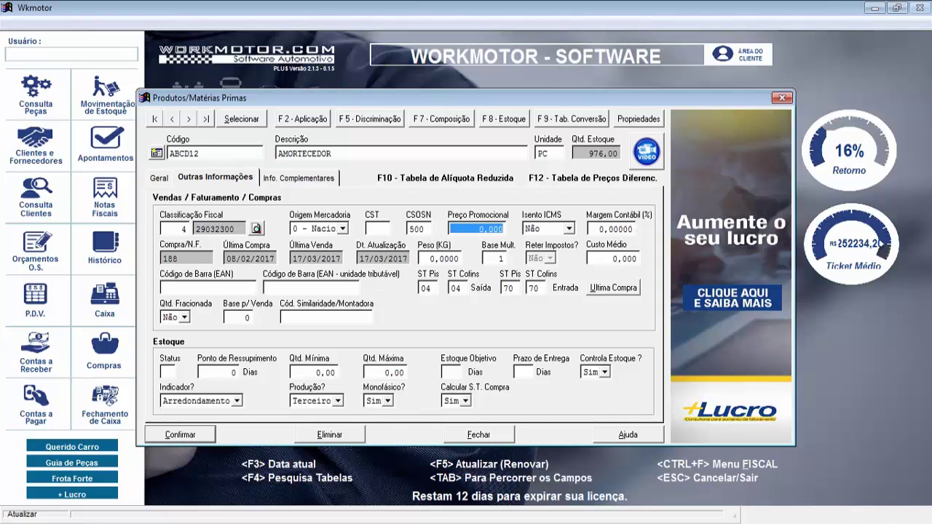
key("Tab")
key("Tab")
key("Tab")
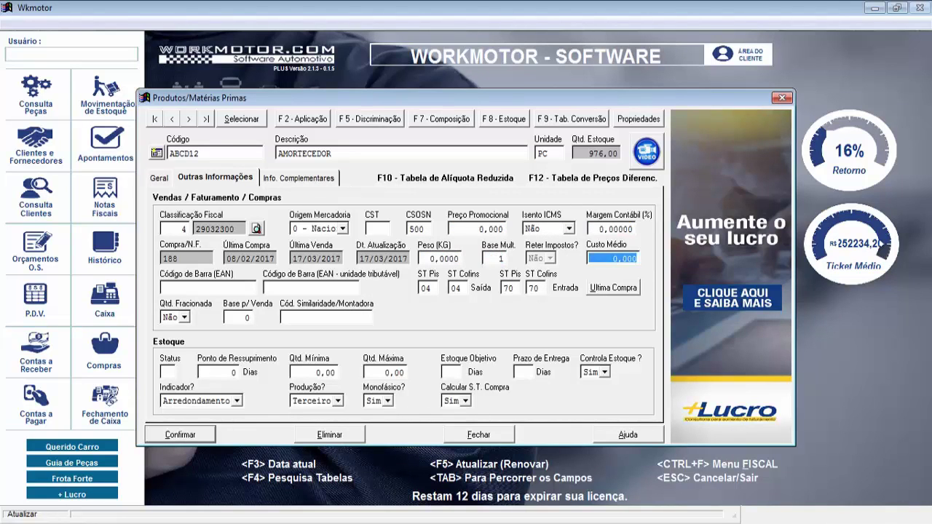
key("Tab")
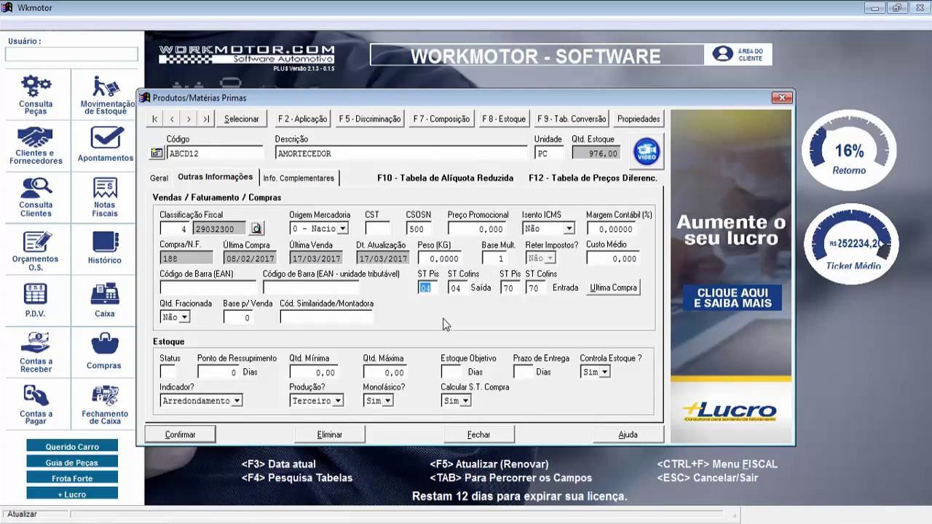
left_click(181, 437)
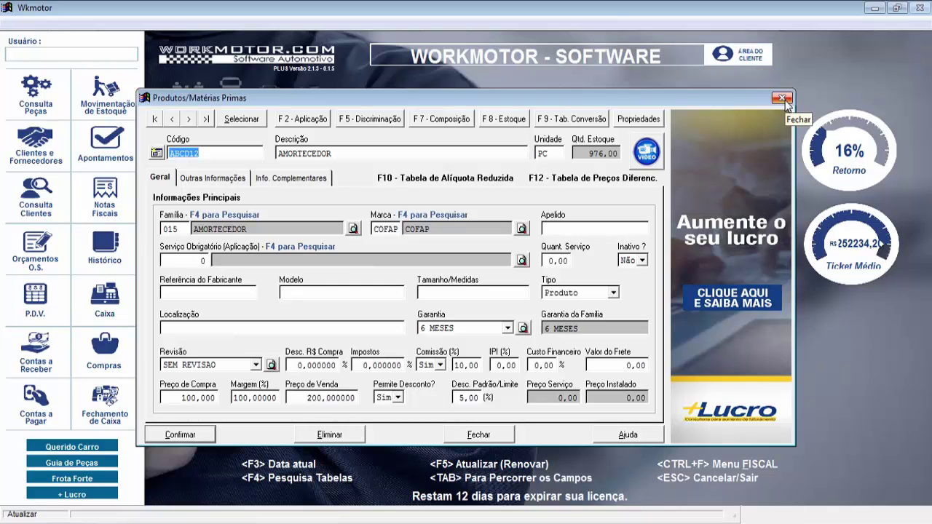
left_click(782, 98)
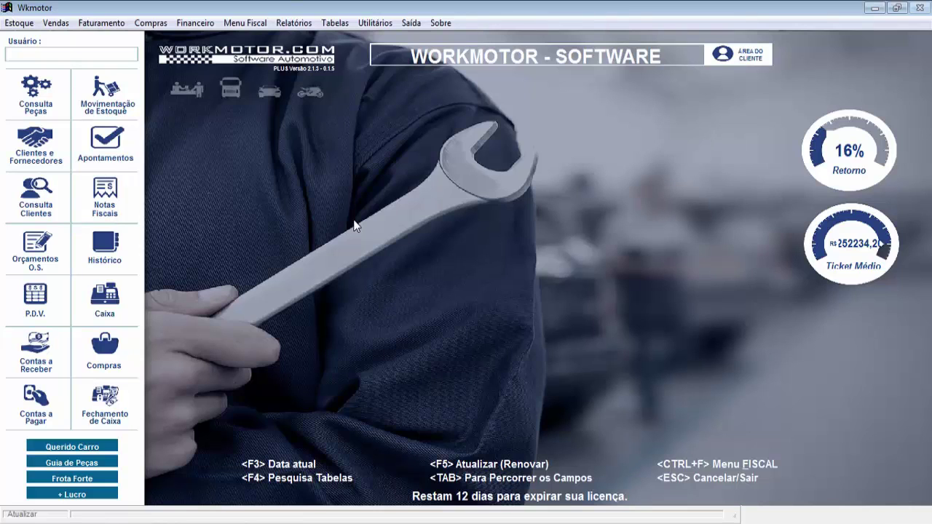
Load record 10 in the Clientes e Fornecedores form
left_click(35, 159)
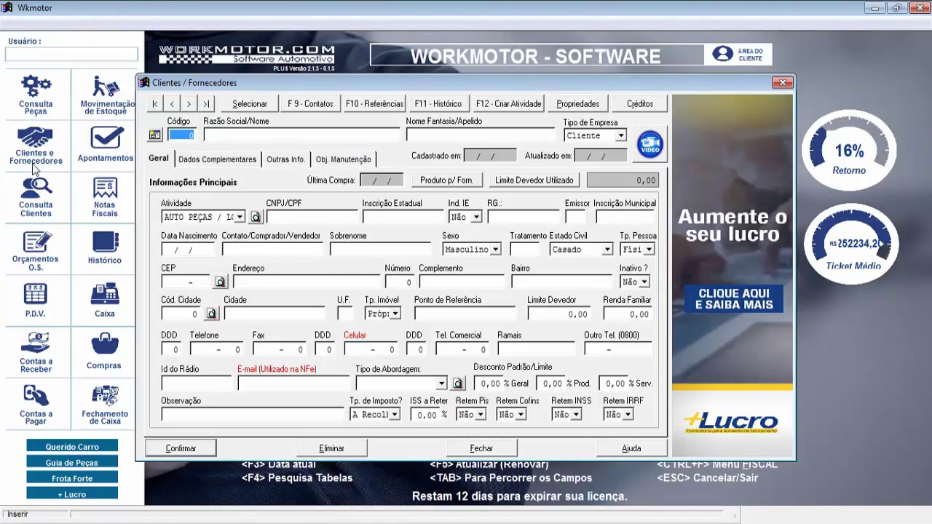
type("10")
key("Tab")
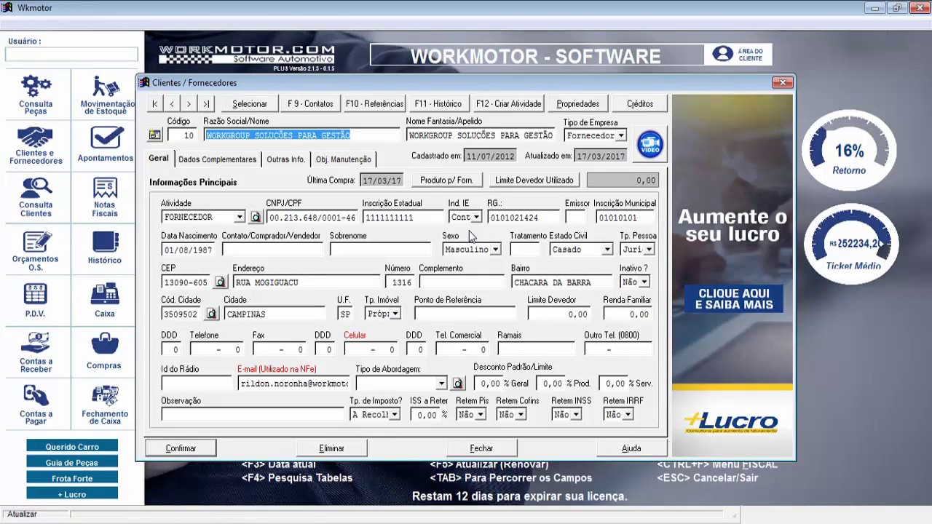
Keep the WORKGROUP supplier as Contribuinte, review its main, complementary and billing details, then close it
left_click(476, 217)
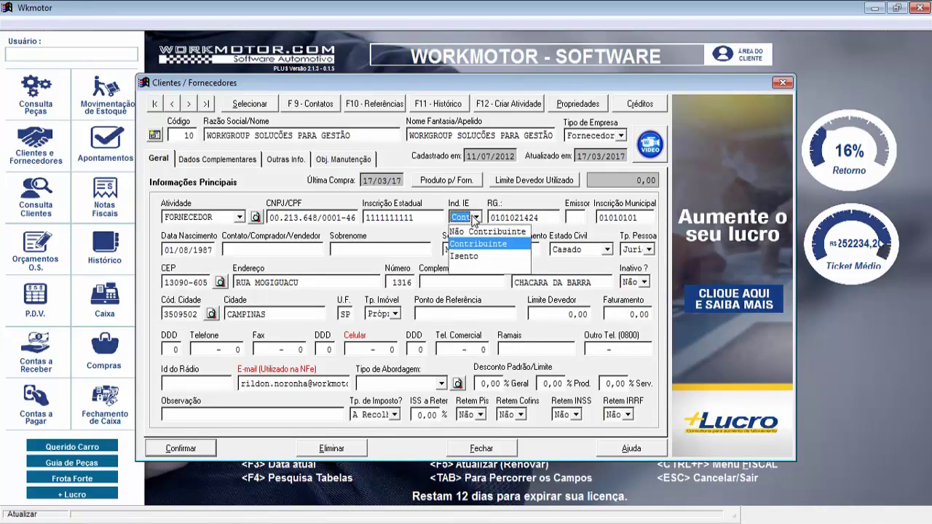
left_click(477, 217)
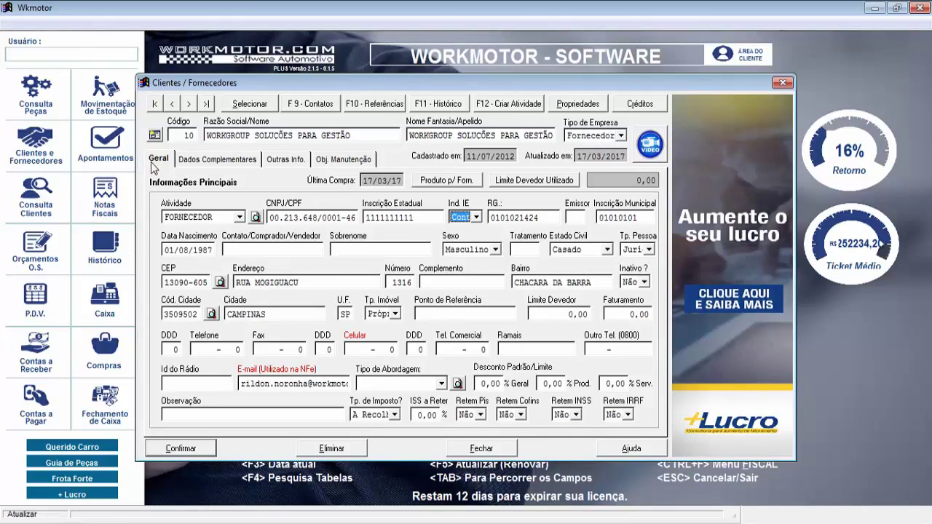
left_click(202, 162)
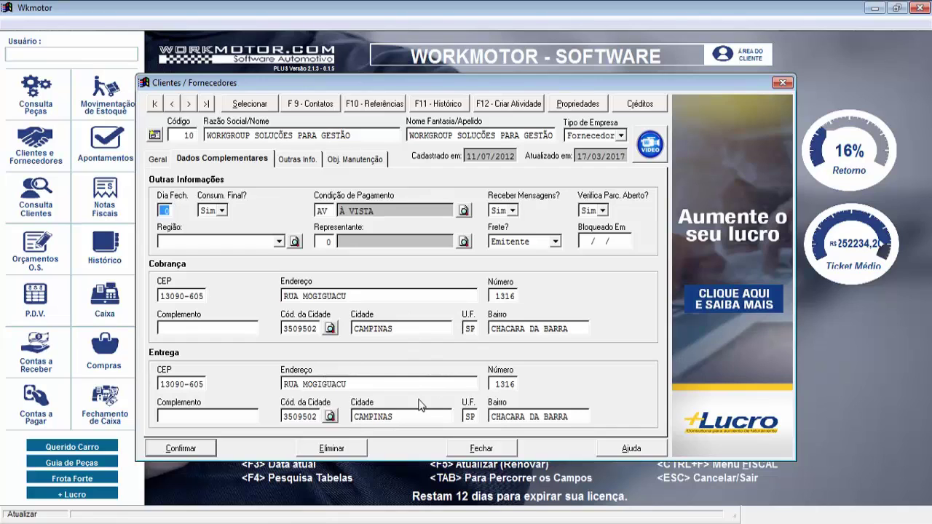
left_click(164, 159)
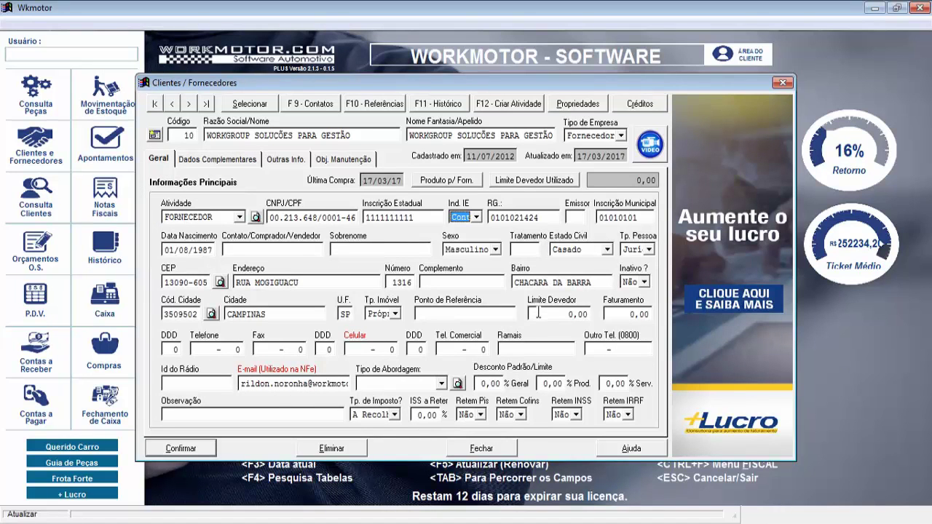
left_click(225, 160)
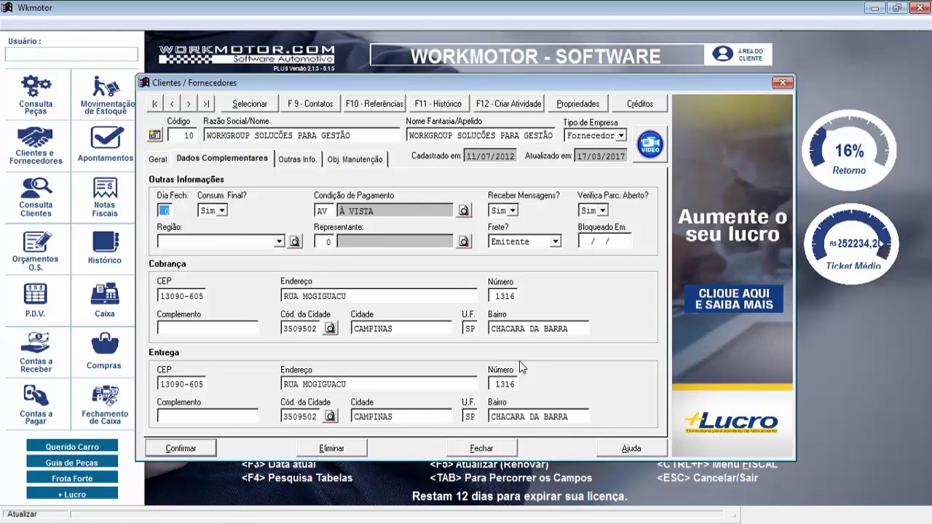
left_click(157, 158)
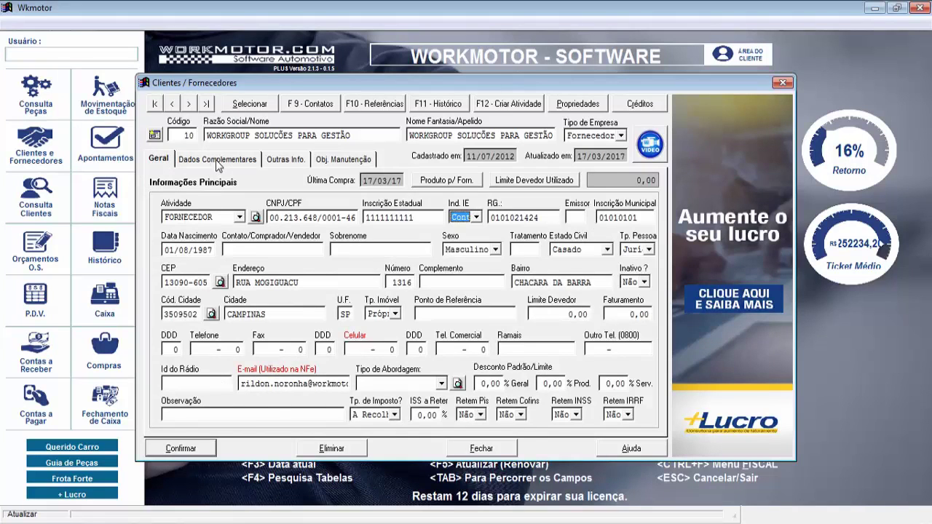
left_click(217, 160)
left_click(157, 160)
left_click(205, 163)
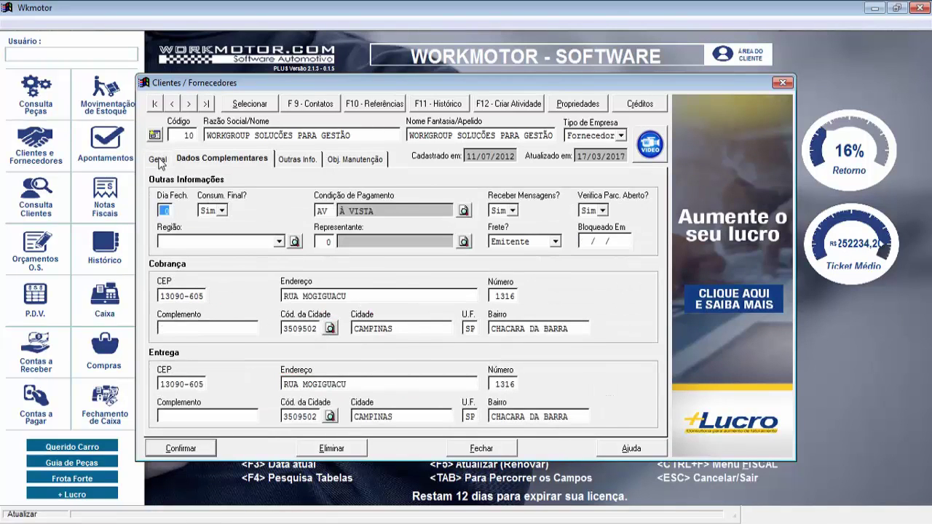
left_click(160, 160)
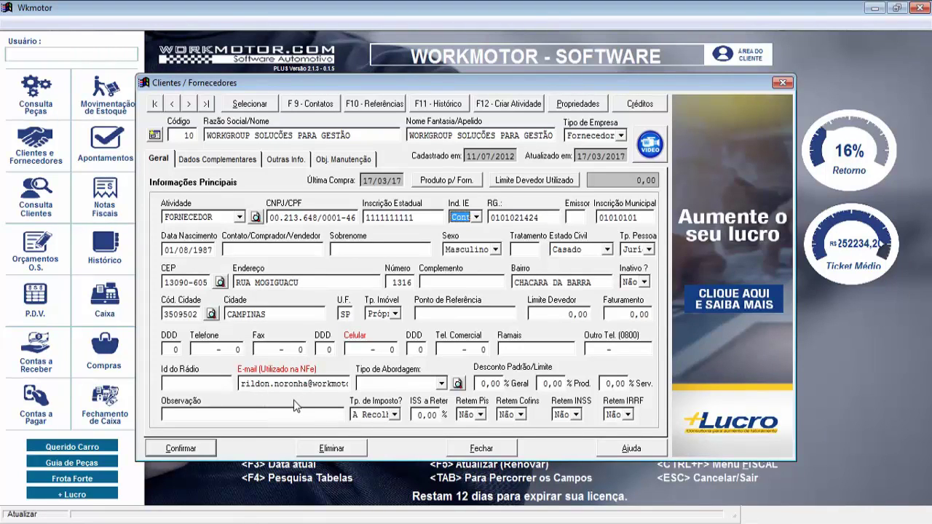
left_click(481, 448)
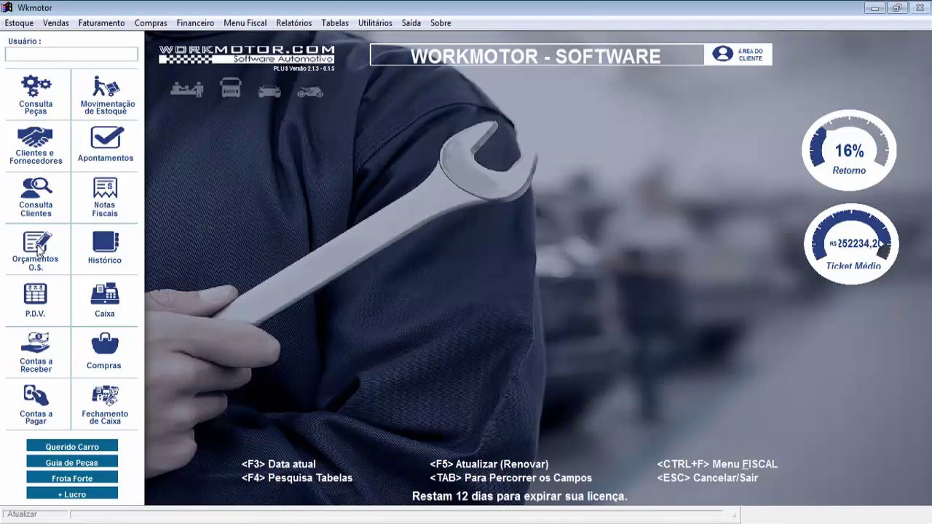
Open the Orçamentos O.S. window showing closed sale 14624 totalling 240,00
left_click(38, 247)
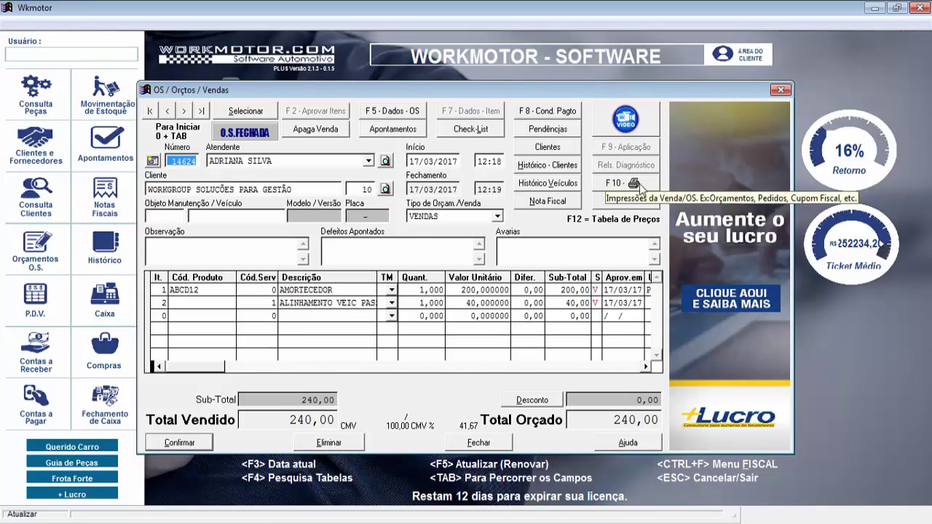
left_click(638, 185)
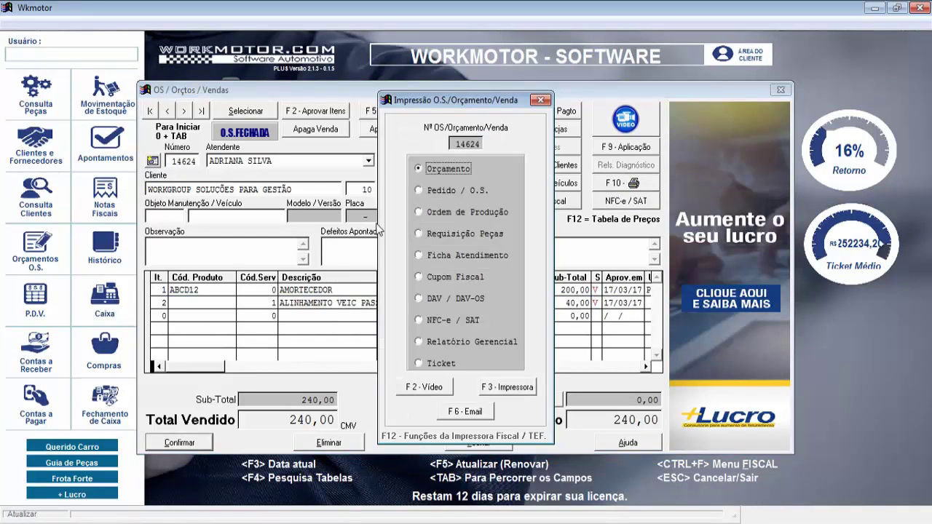
left_click(419, 278)
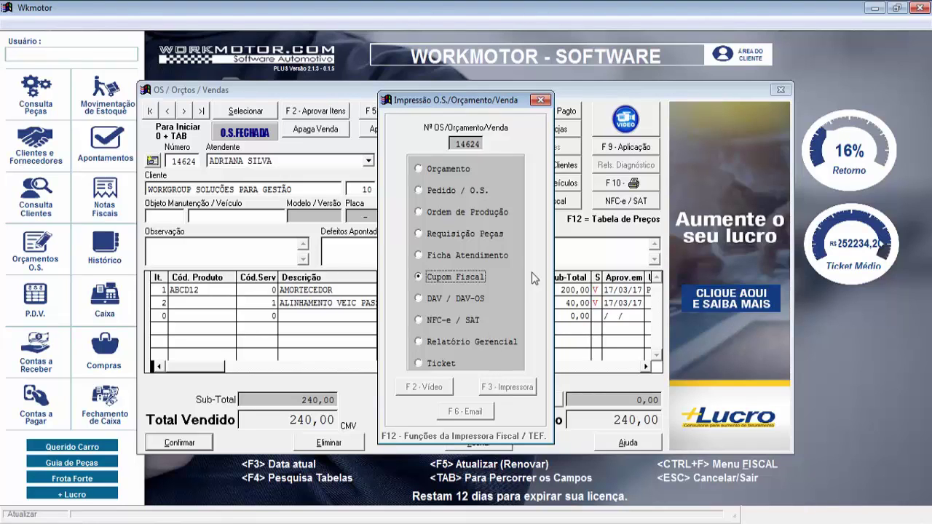
left_click(540, 102)
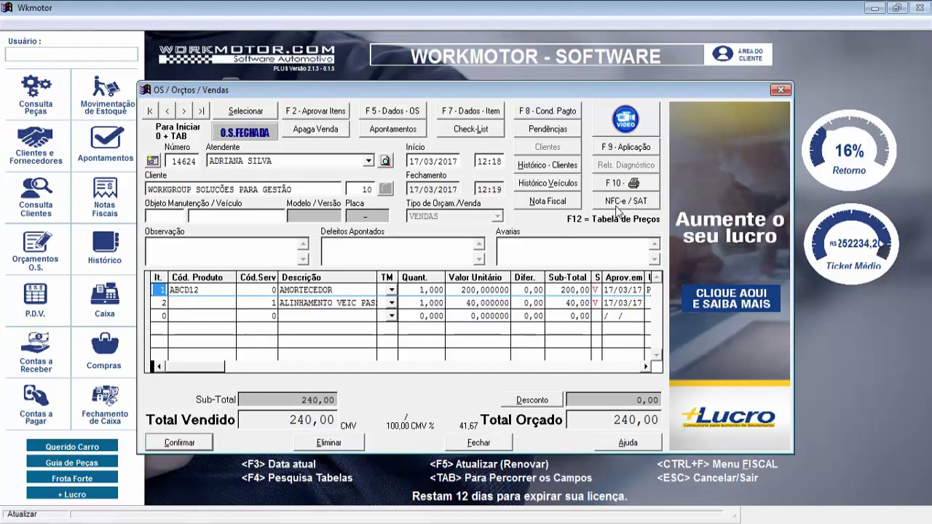
Open sale 14624's NFC-e data and check the AMORTECEDOR item's CSOSN 0500 and CFOP 5.555
left_click(623, 208)
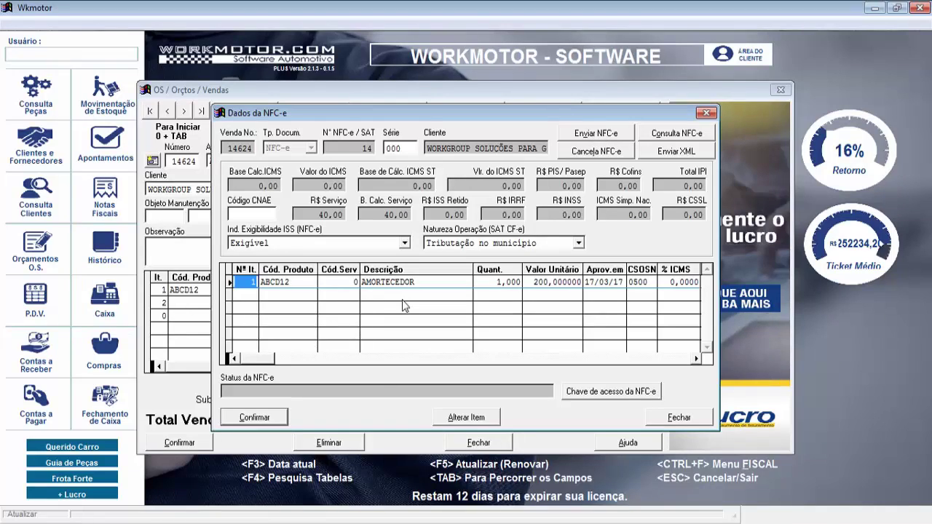
left_click(471, 418)
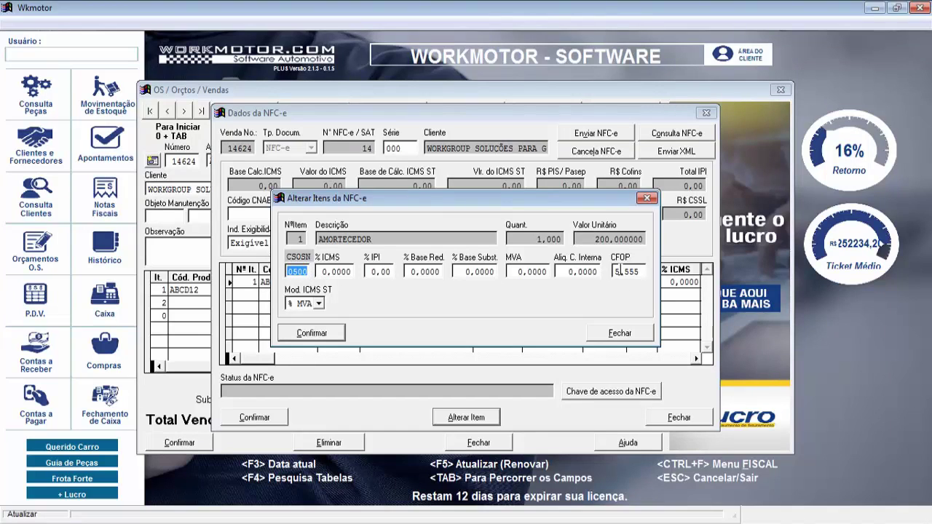
left_click(643, 333)
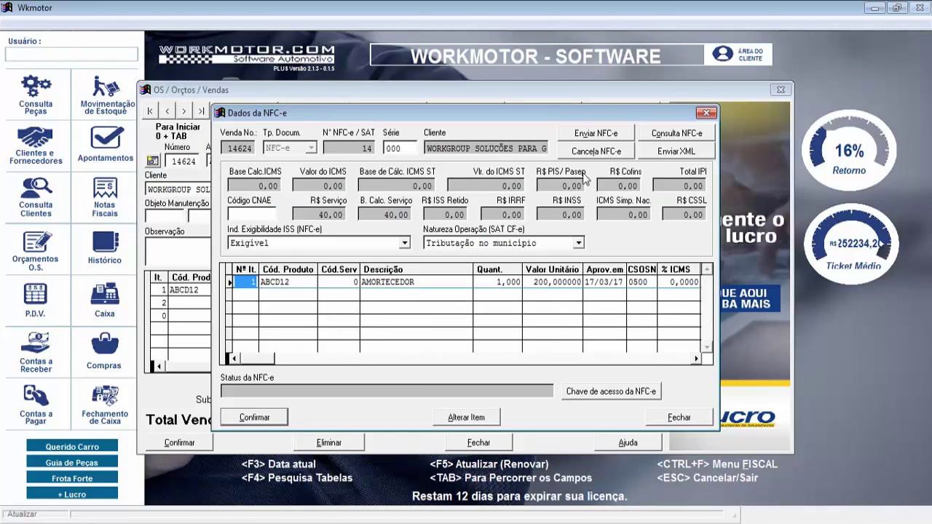
Send sale 14624 as type NFC-e, accept the customer's CNPJ, and dismiss the certificate error Err 001
left_click(608, 140)
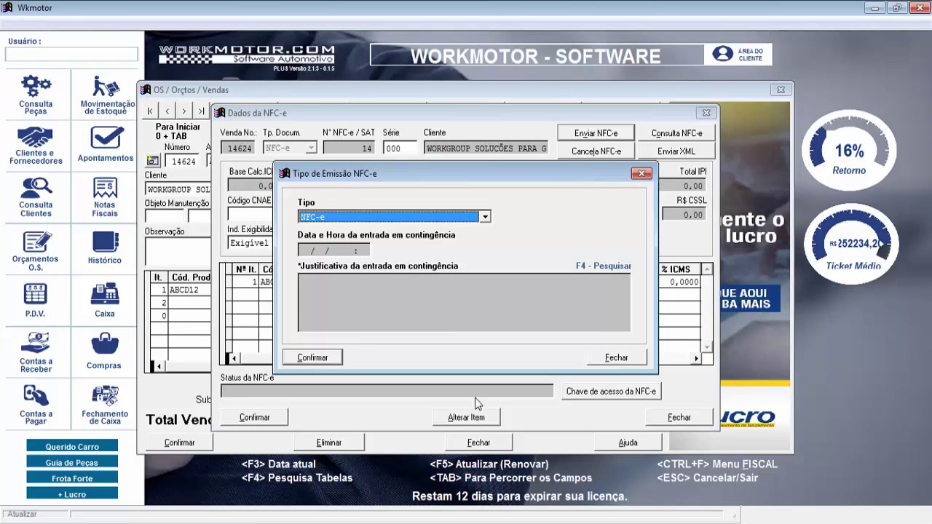
left_click(333, 217)
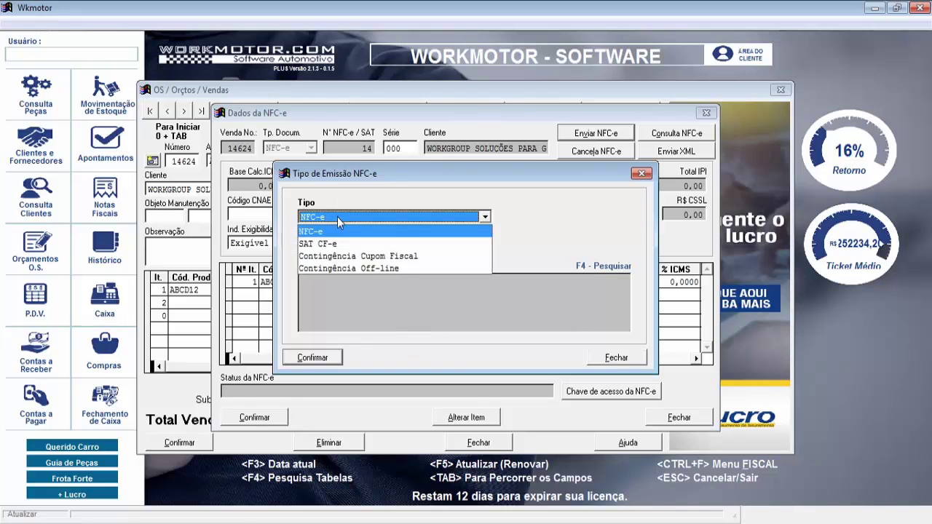
left_click(360, 216)
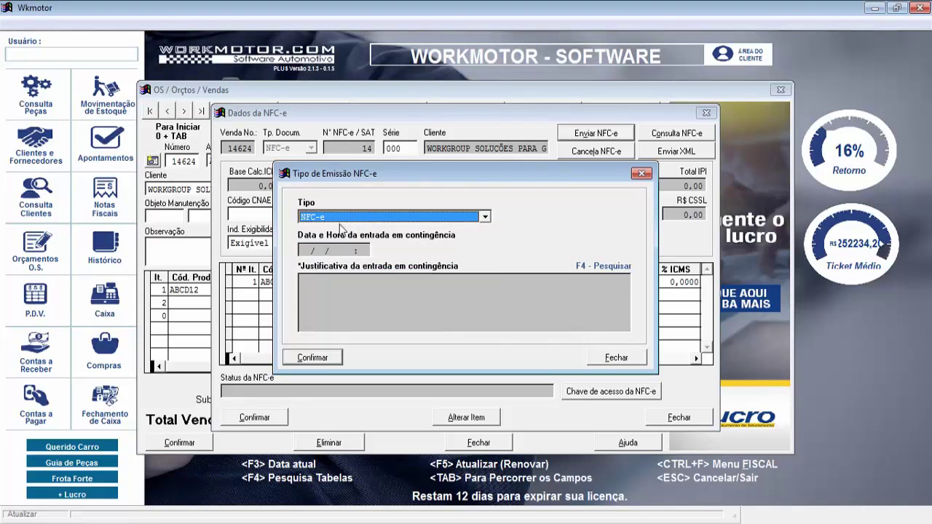
left_click(318, 357)
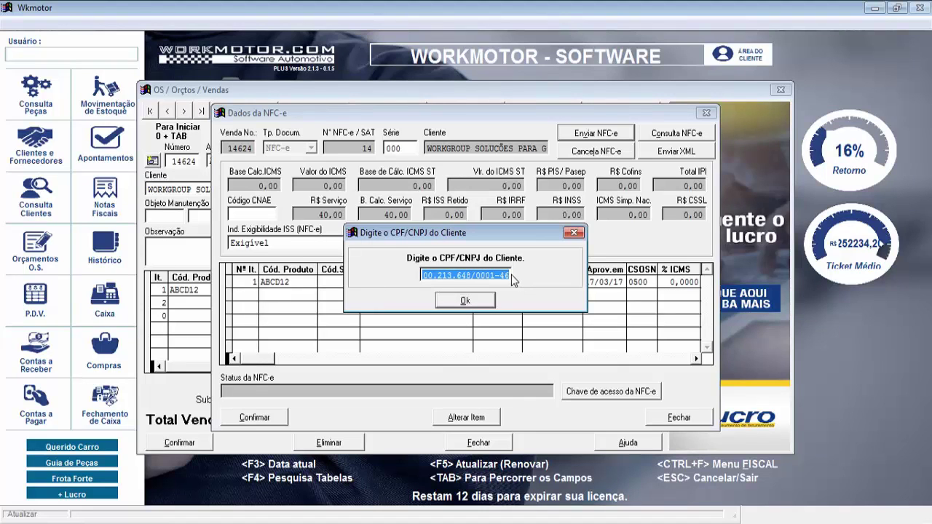
left_click(466, 301)
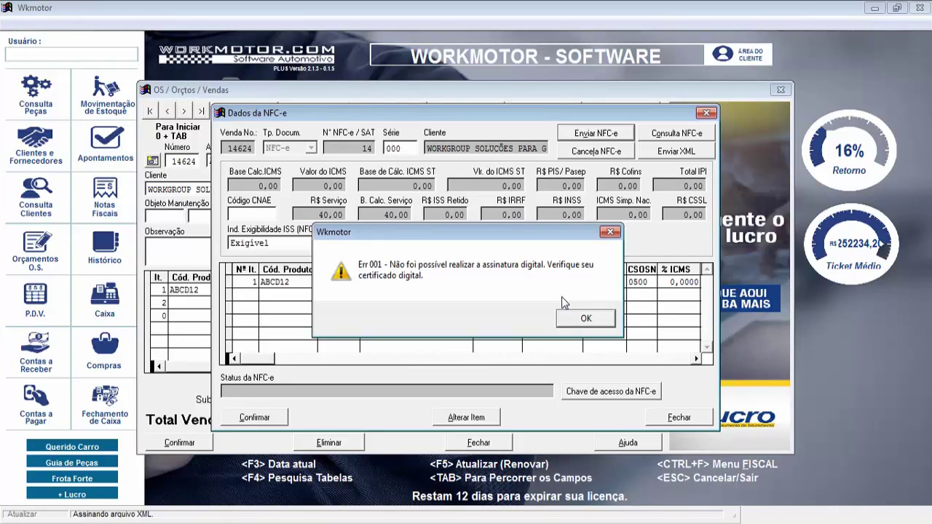
left_click(588, 318)
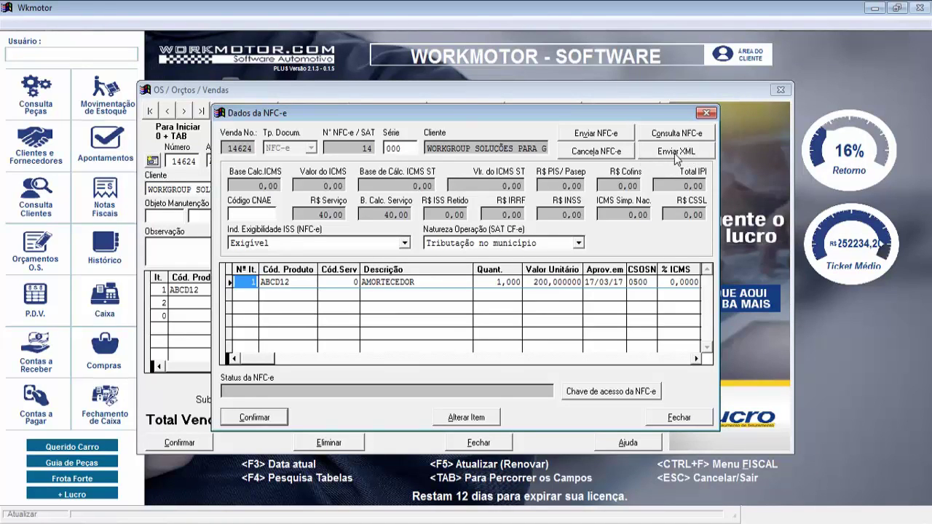
left_click(706, 113)
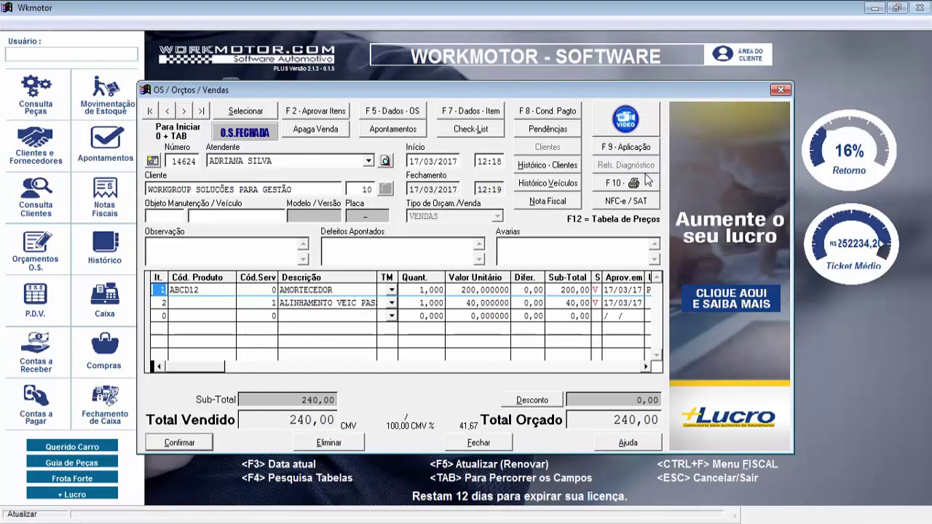
left_click(624, 188)
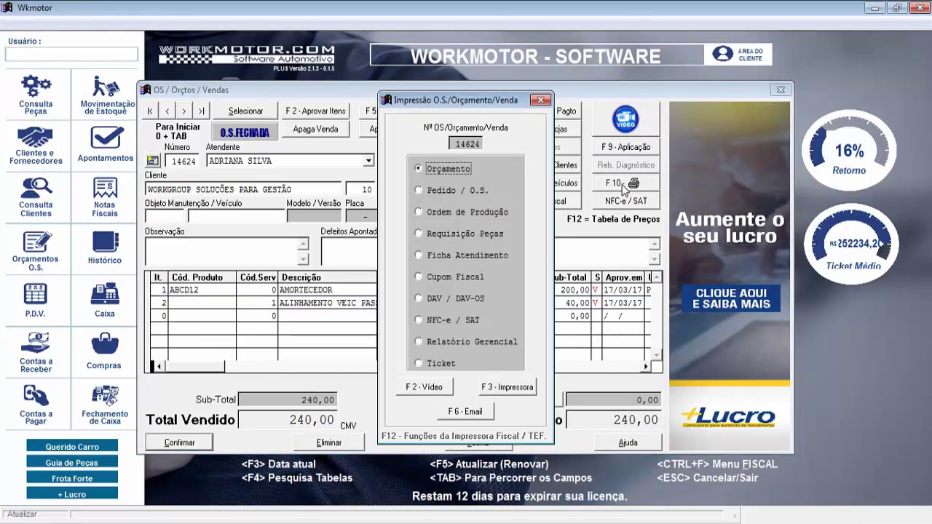
left_click(419, 320)
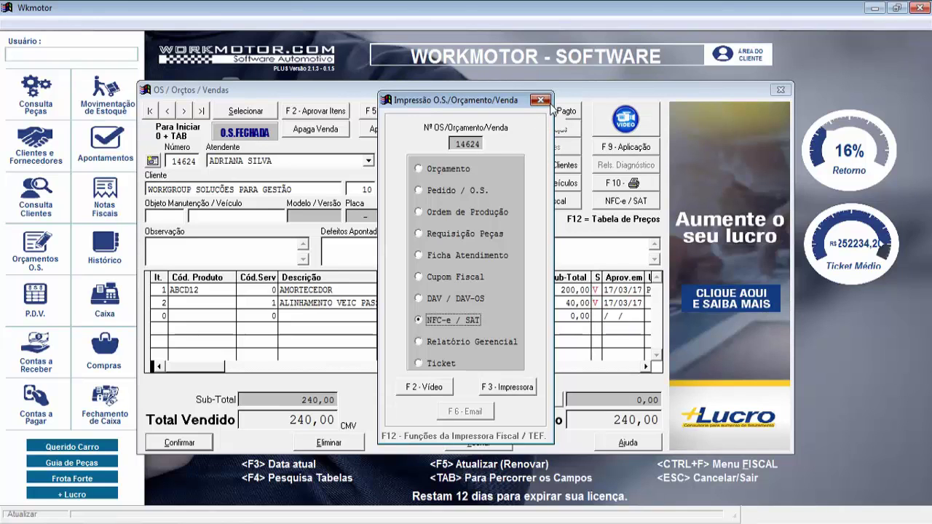
left_click(541, 100)
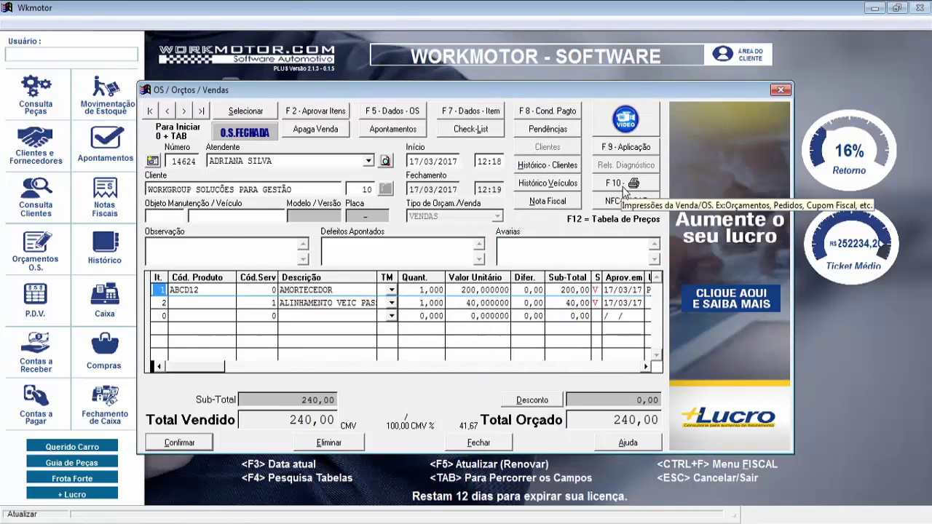
left_click(619, 204)
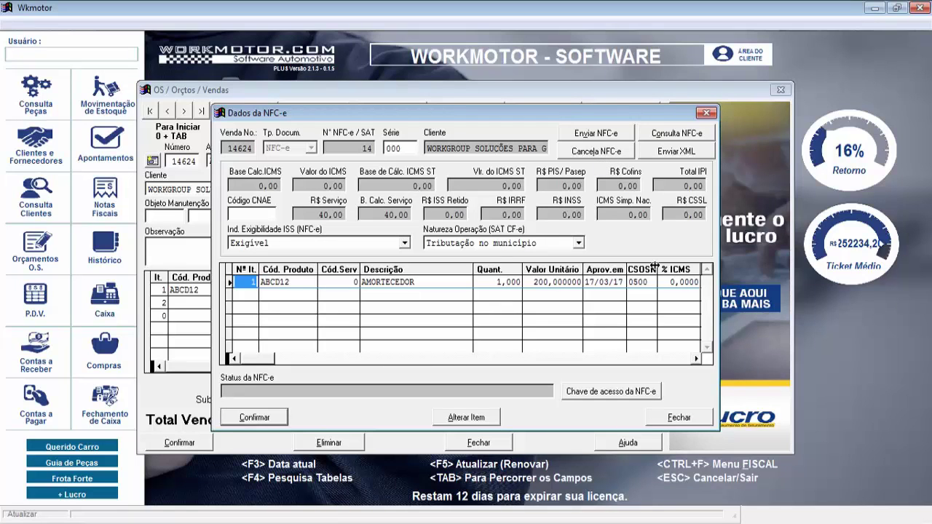
Close the NFC-e data and open the Notas Fiscais window for sale 14624
left_click(689, 419)
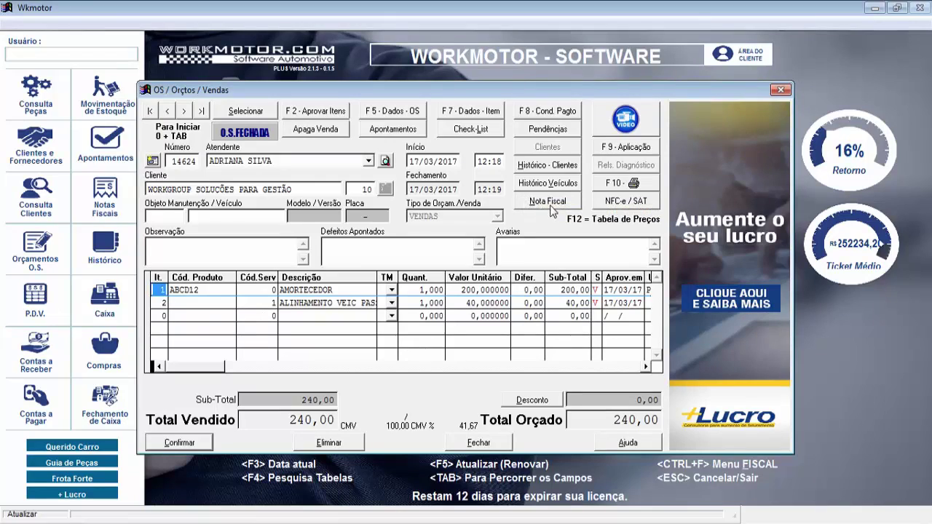
left_click(540, 205)
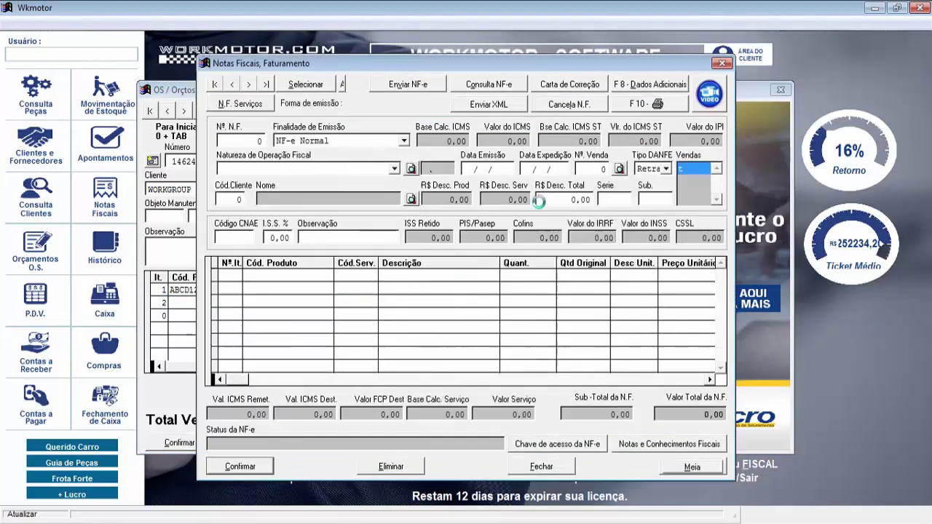
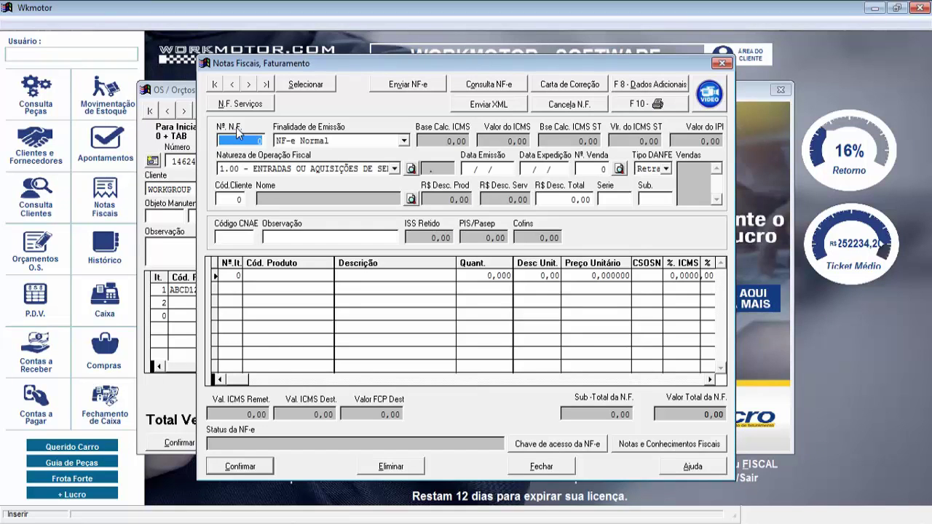
Keep the new invoice's emission purpose as NF-e Normal
key("Tab")
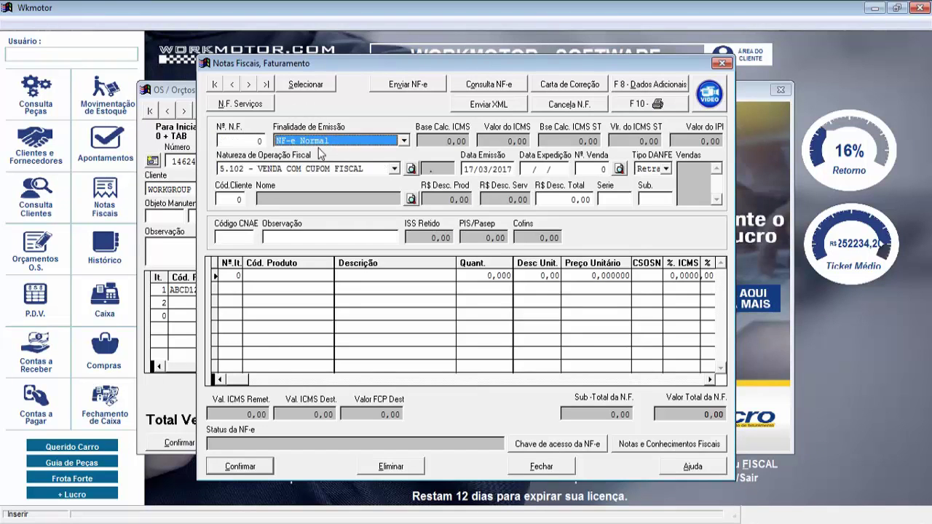
left_click(404, 141)
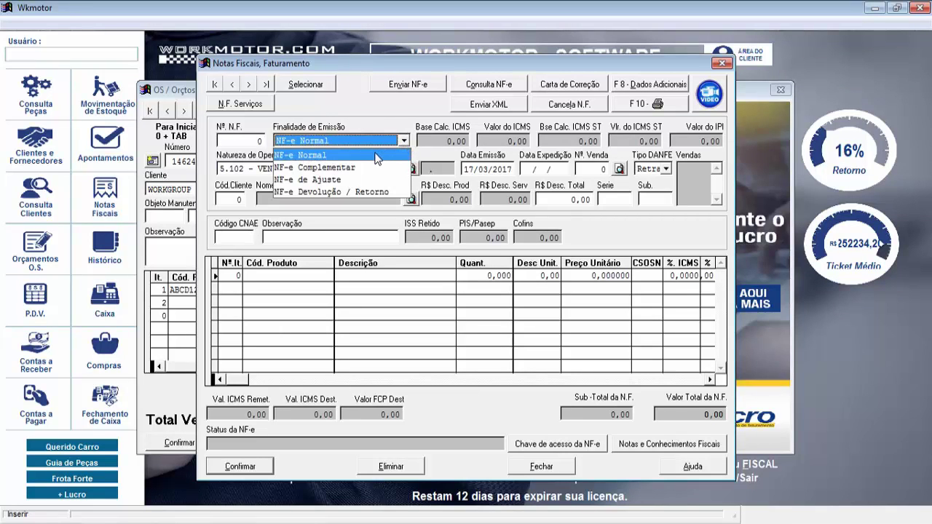
left_click(375, 155)
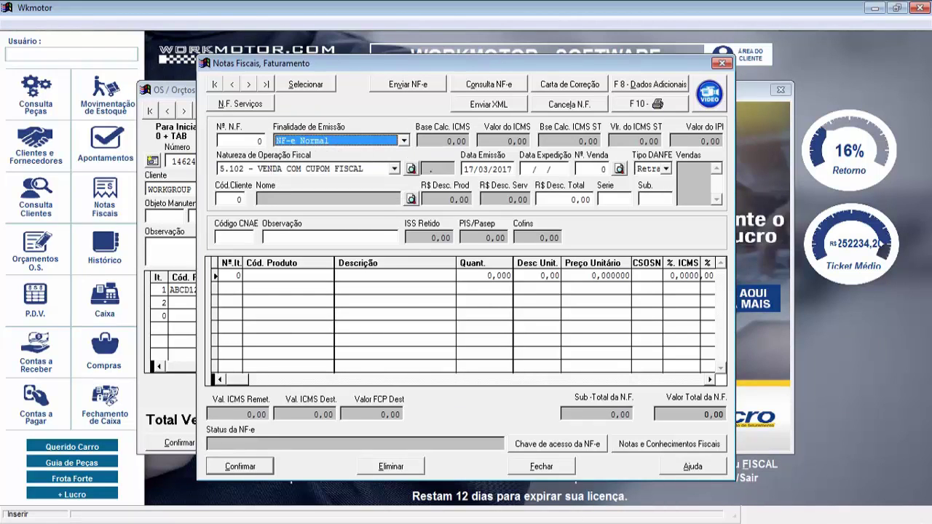
Set the nature of operation to 6.103 VENDA DENTRO DO ESTADO so sale 14624 fills in
left_click(305, 168)
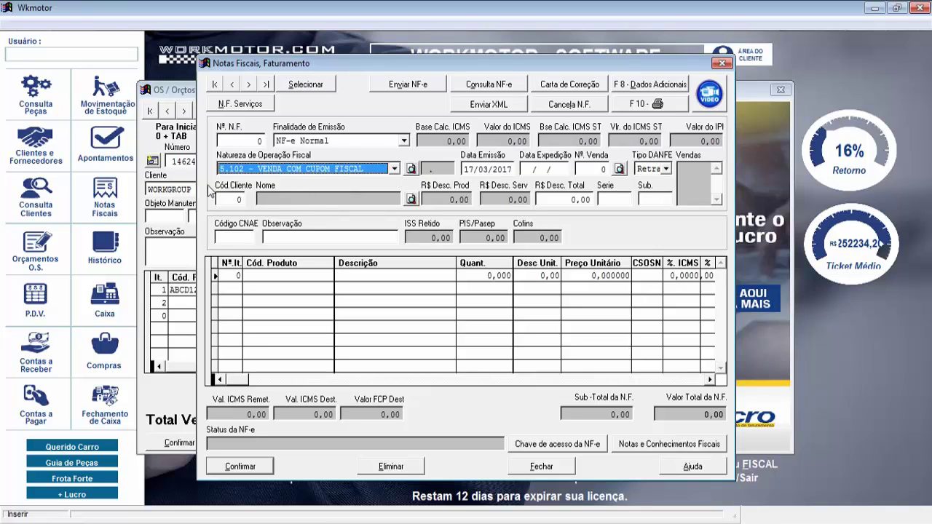
left_click(394, 169)
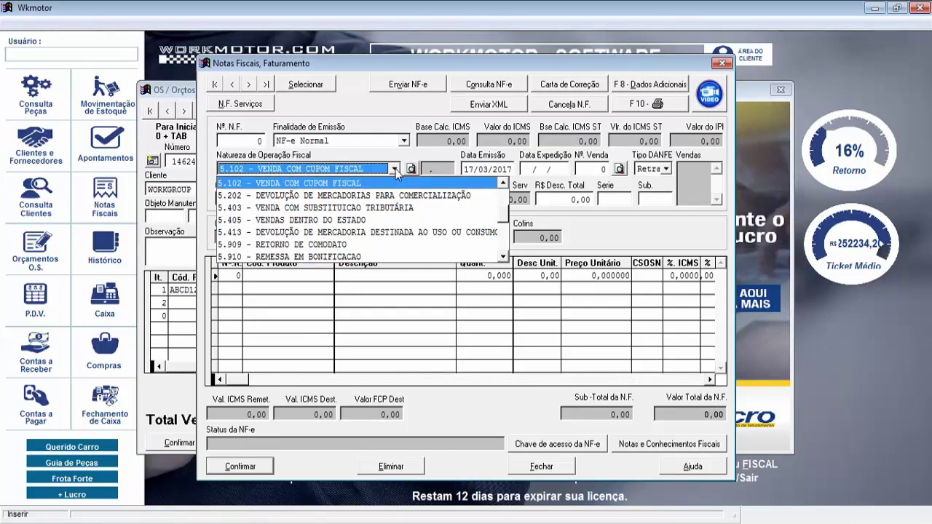
left_click(395, 169)
left_click(393, 169)
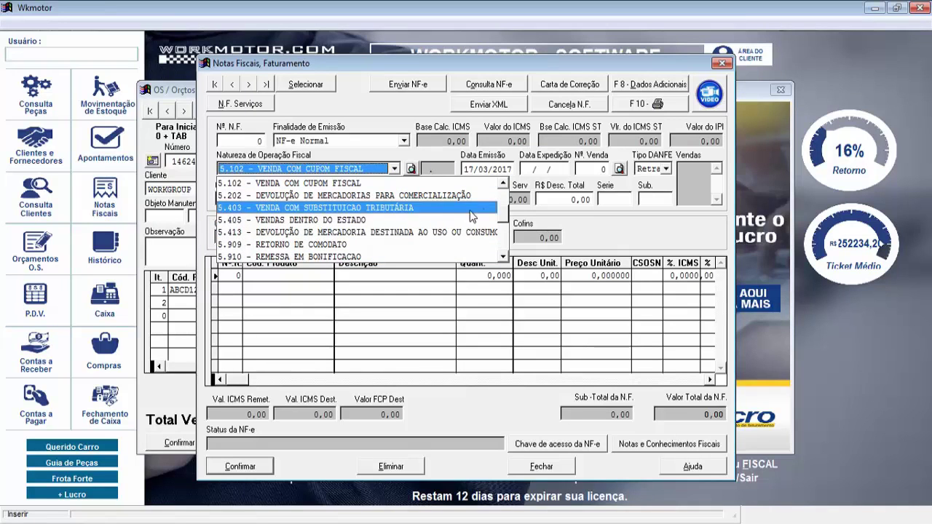
left_click(513, 223)
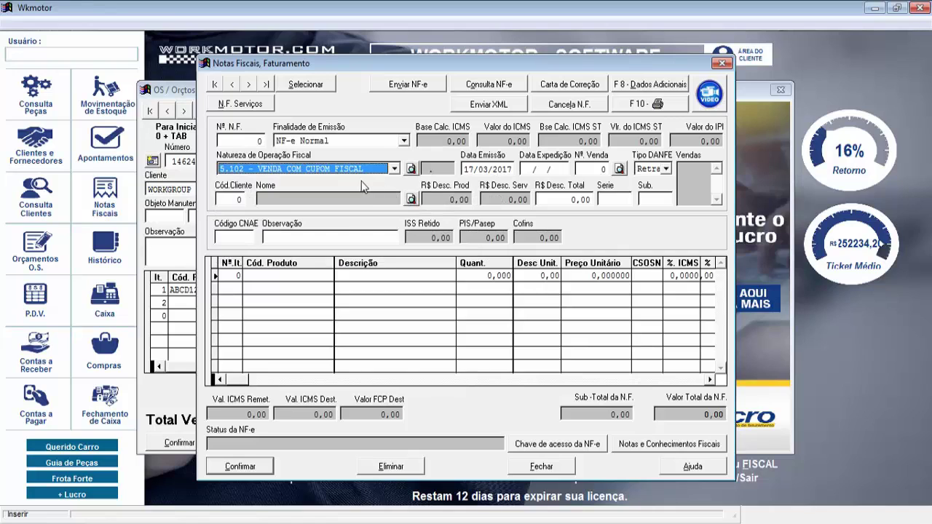
left_click(394, 169)
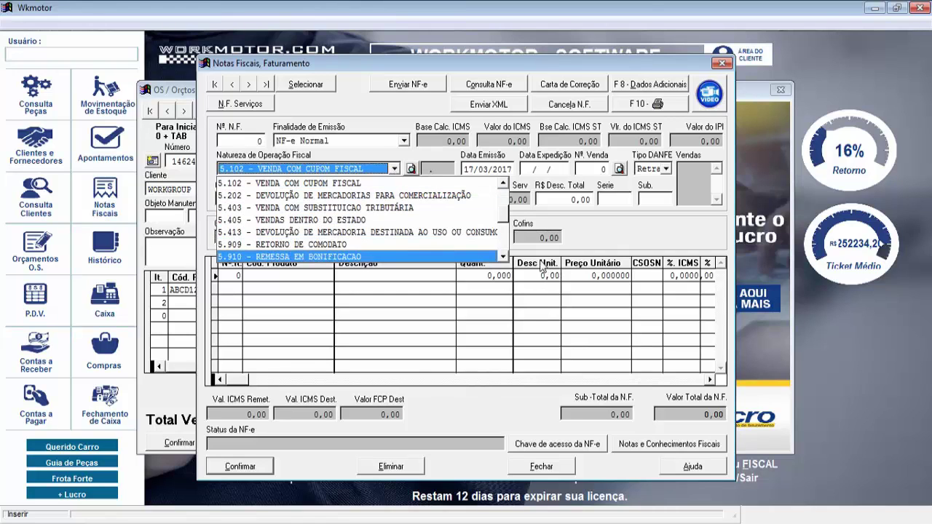
left_click(503, 256)
left_click(503, 257)
left_click(503, 256)
left_click(503, 256)
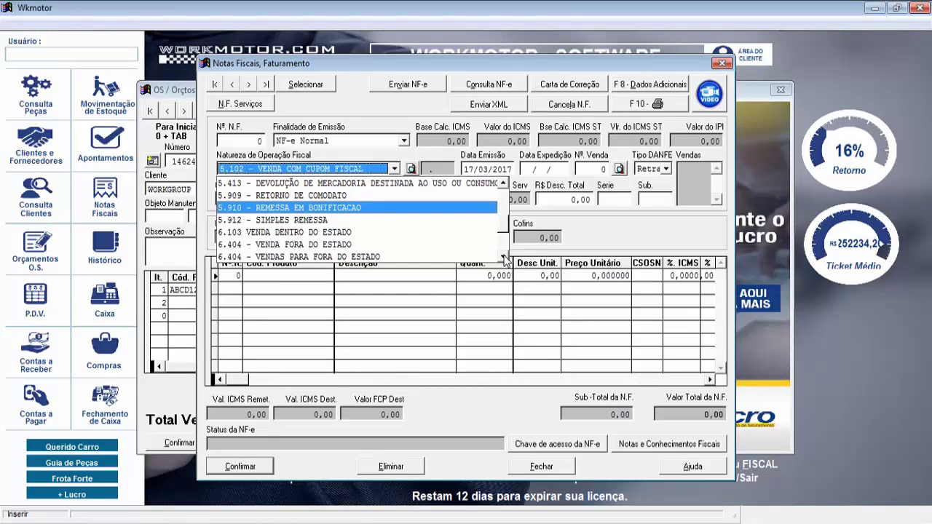
left_click(339, 233)
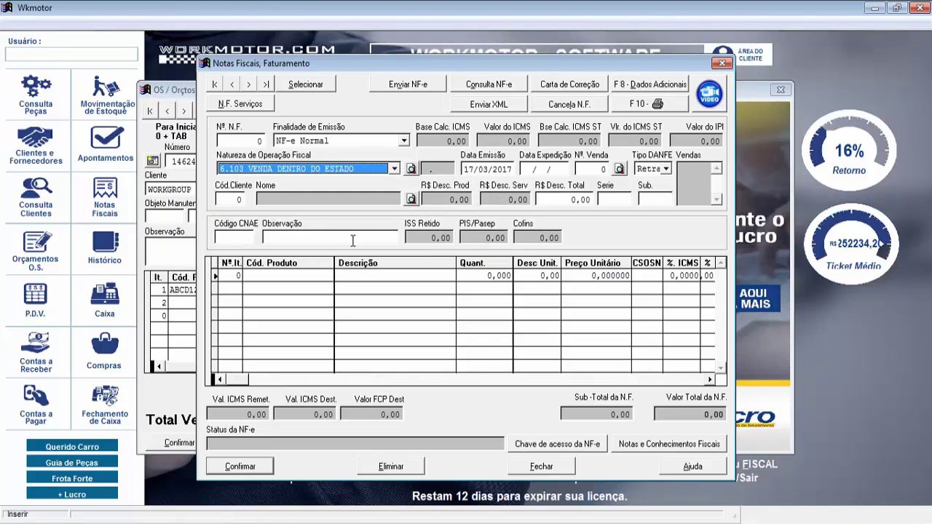
key("Tab")
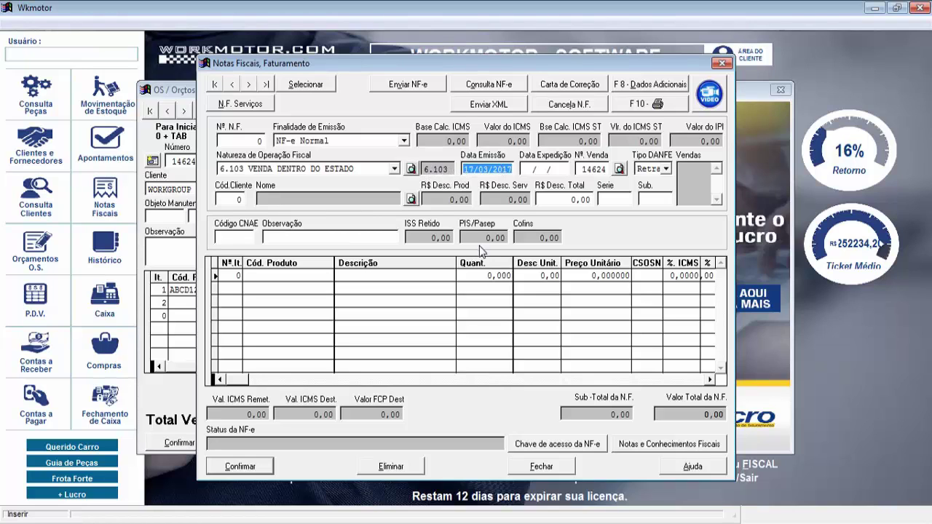
Fill client code 10 and item ABCD12 AMORTECEDOR from sale 14624, declining to add other sales
key("Tab")
key("Tab")
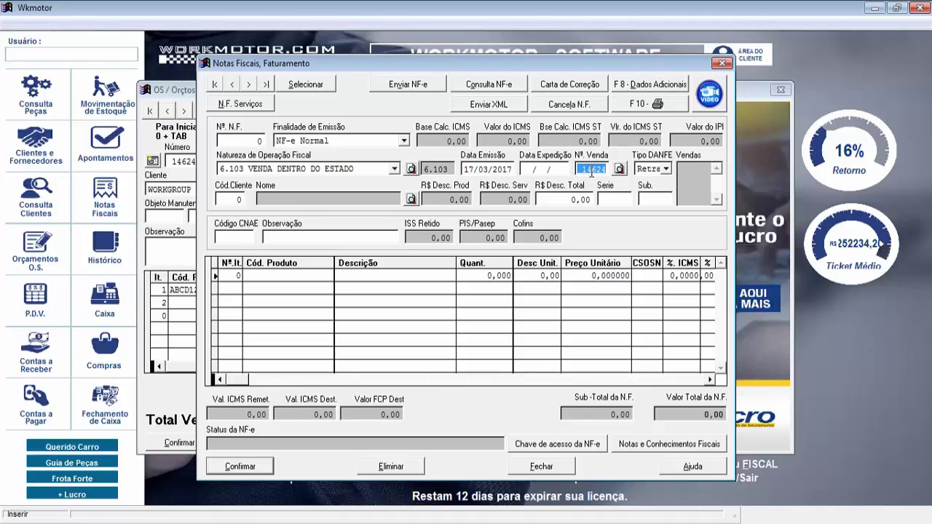
left_click_drag(335, 62, 400, 97)
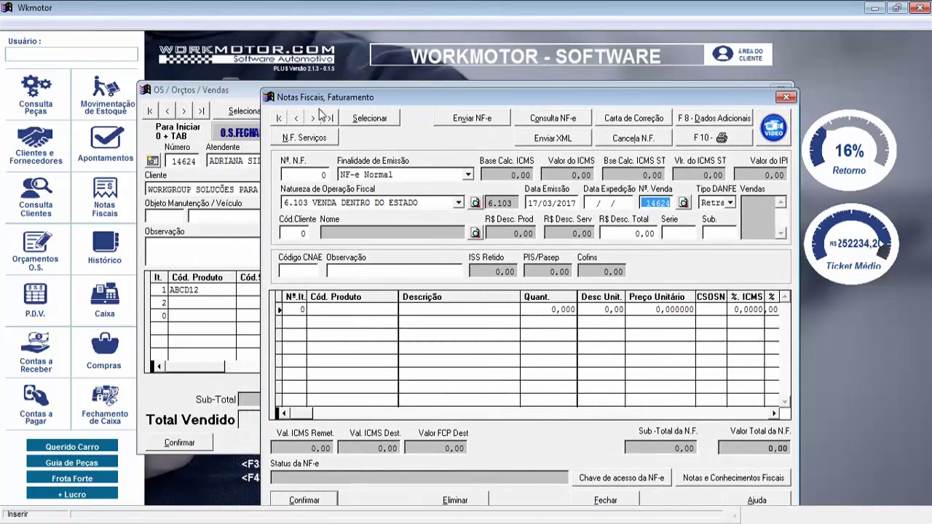
left_click_drag(338, 97, 277, 48)
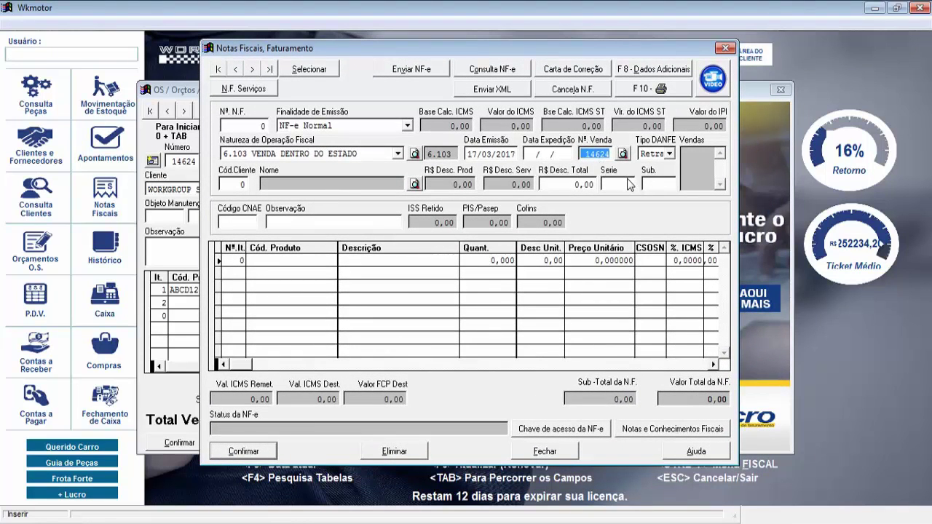
key("Tab")
key("Tab")
key("Tab")
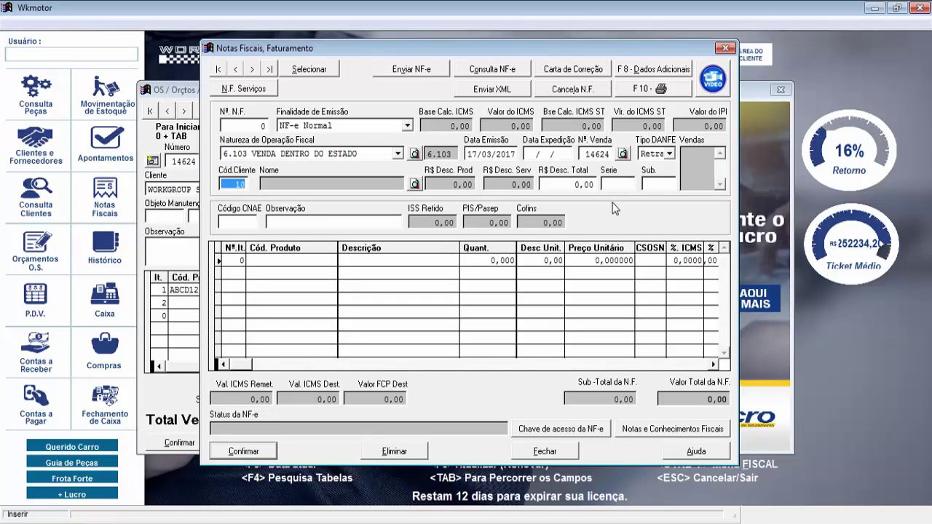
key("Tab")
key("Tab")
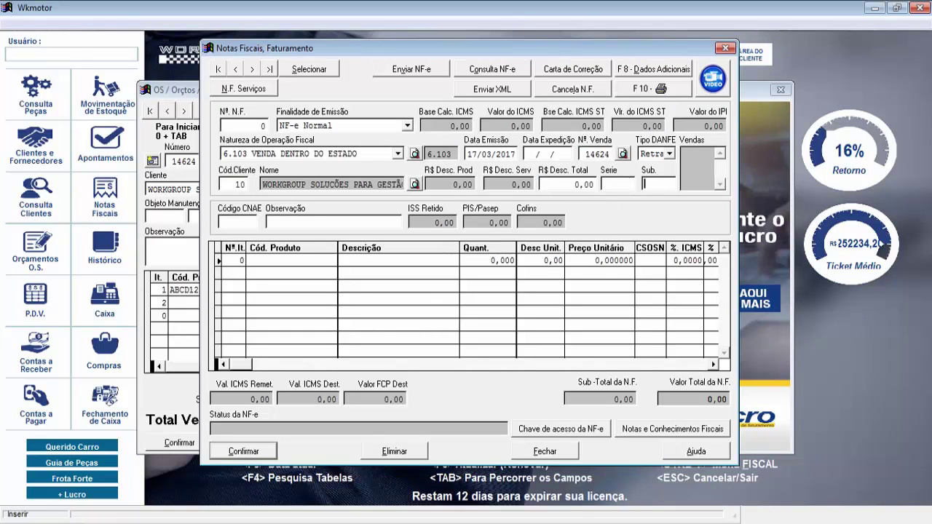
key("Tab")
key("Tab")
key("Tab")
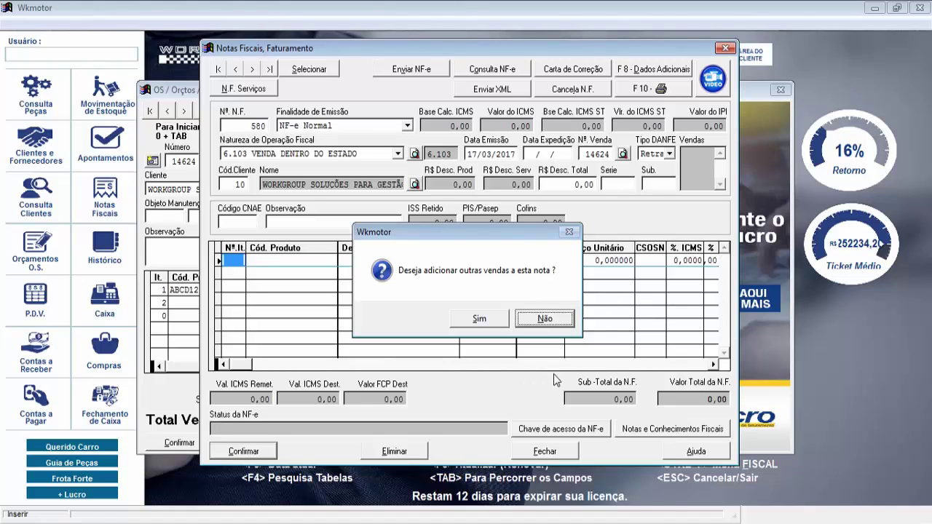
left_click(547, 323)
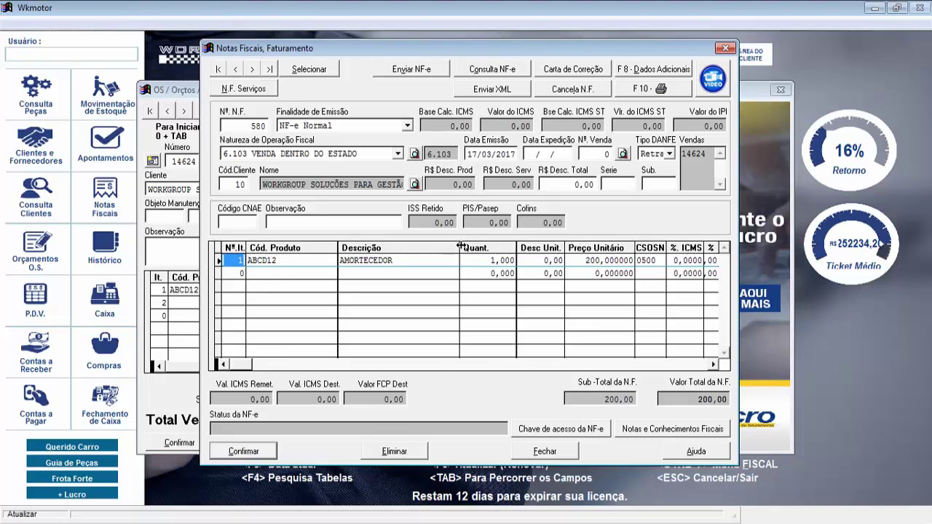
Review the ABCD12 AMORTECEDOR item at 200,00 and save invoice 580 without adding other sales
key("Tab")
key("Tab")
key("Tab")
key("Tab")
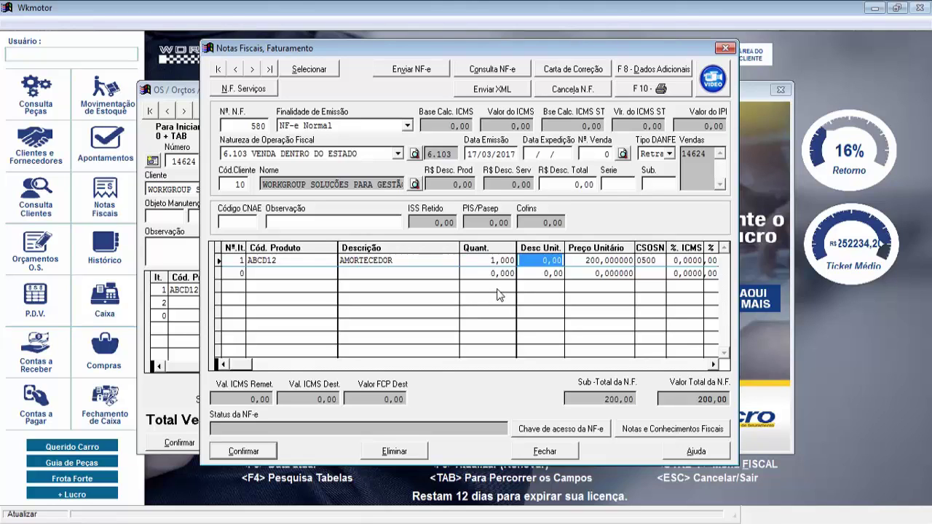
key("Tab")
key("Tab")
key("Tab")
key("Tab")
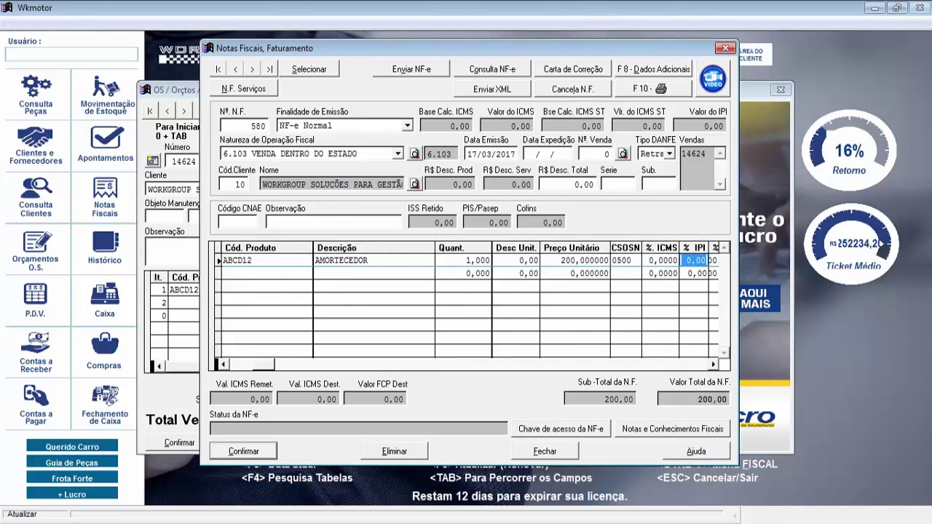
key("Tab")
key("Tab")
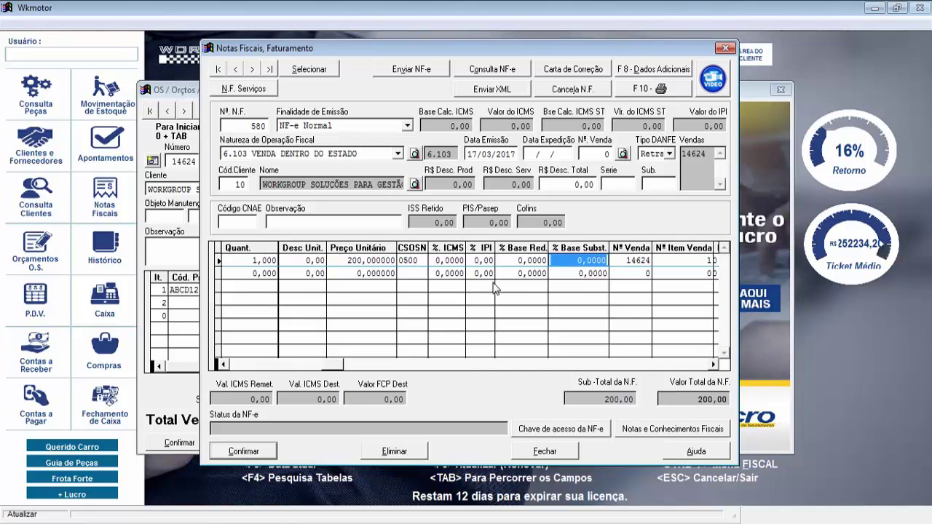
key("shift+Tab")
key("shift+Tab")
key("shift+Tab")
key("shift+Tab")
key("shift+Tab")
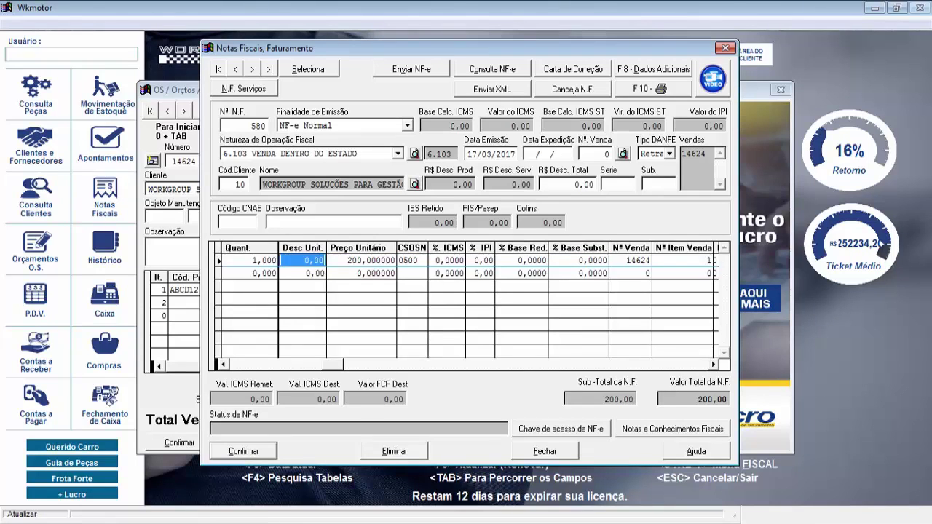
key("shift+Tab")
key("shift+Tab")
key("shift+Tab")
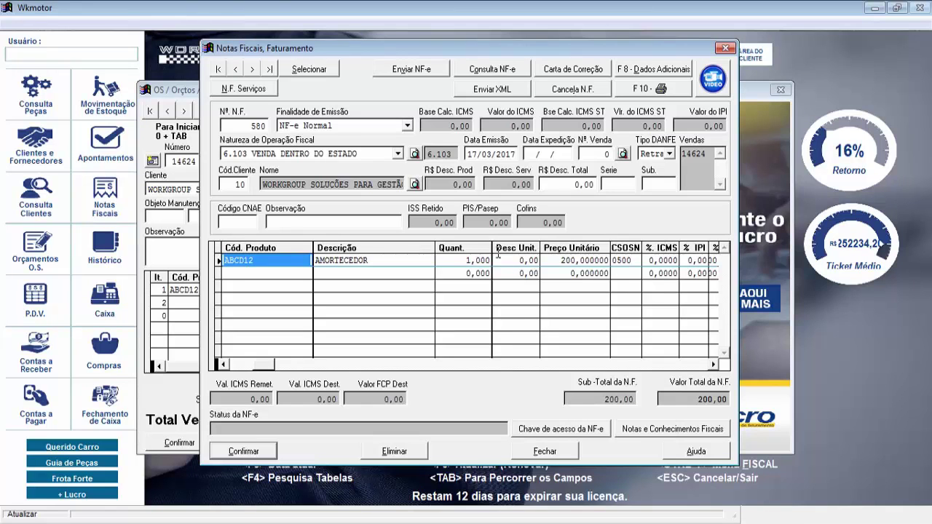
key("Insert")
key("Return")
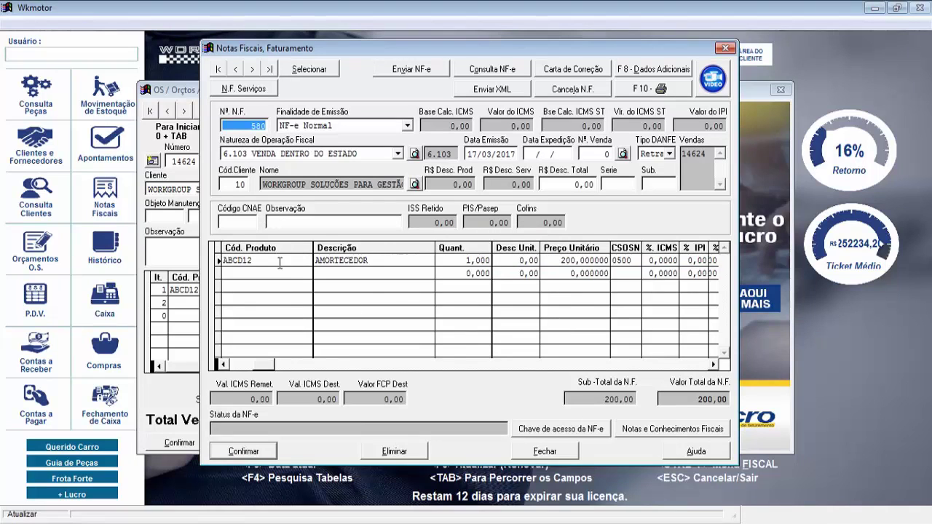
left_click(255, 452)
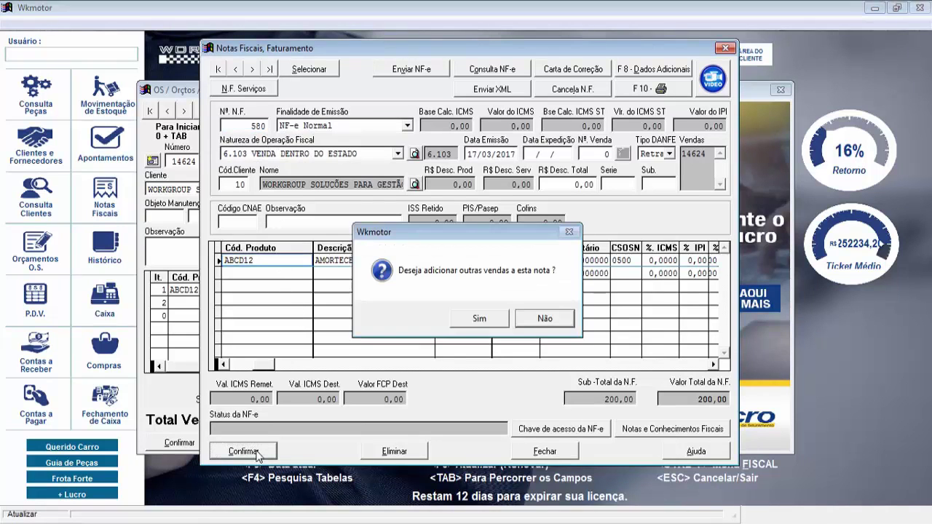
left_click(538, 321)
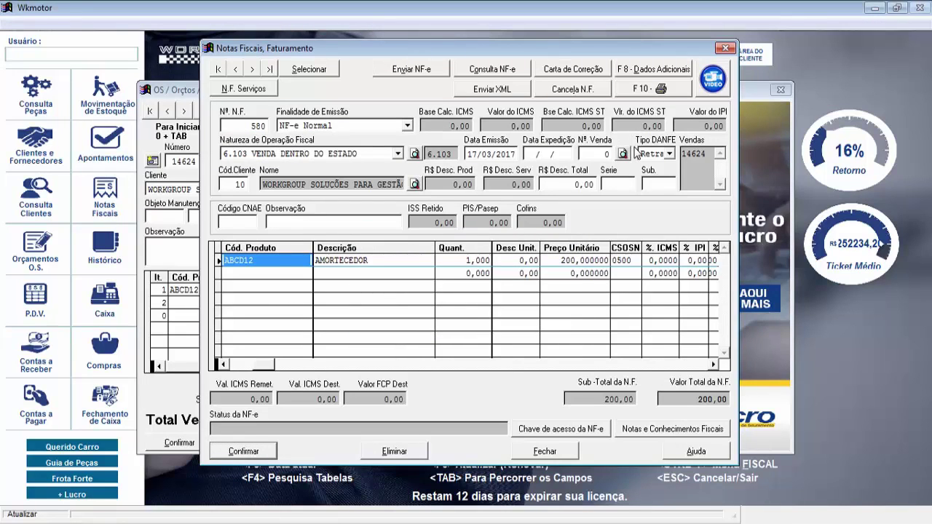
Save text code 1, 'Imposto recolhido por Subst.Tributária anteriormente.', as invoice 580's additional data, then close it
left_click(658, 70)
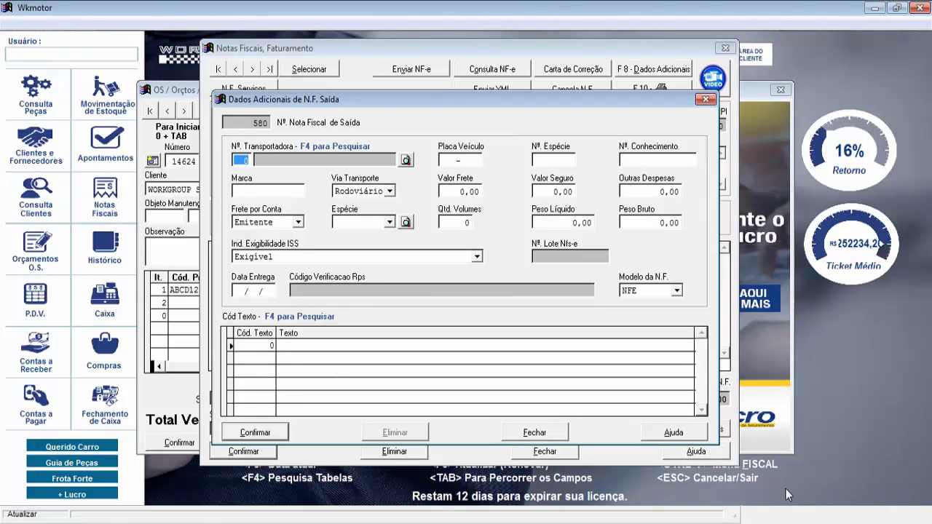
left_click(269, 345)
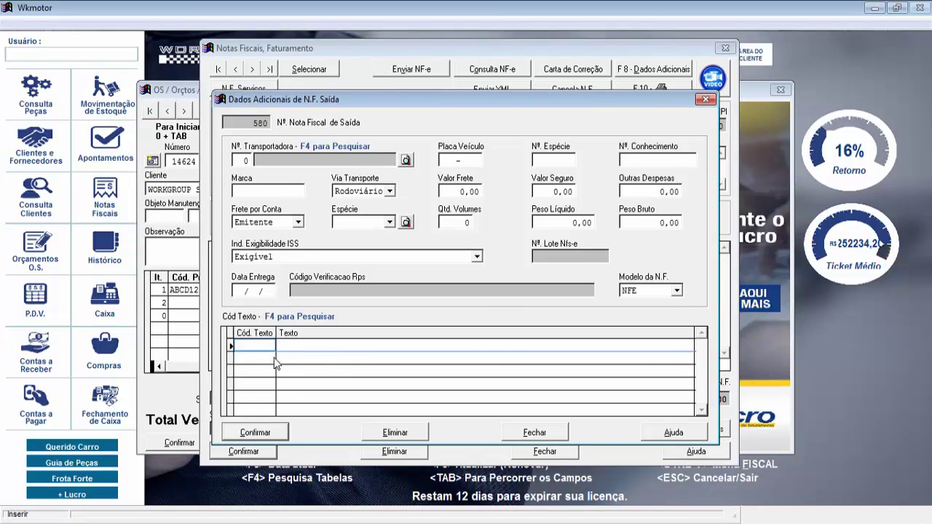
key("F4")
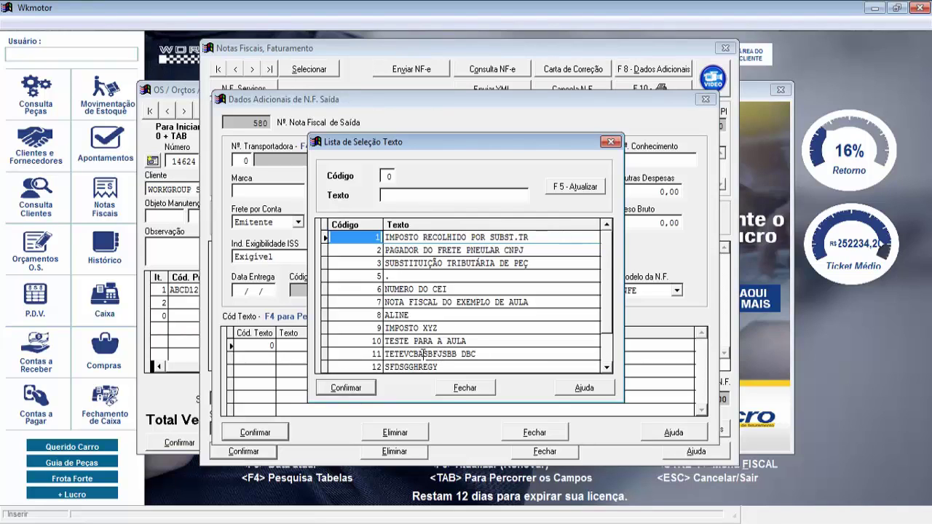
left_click(450, 237)
left_click(352, 387)
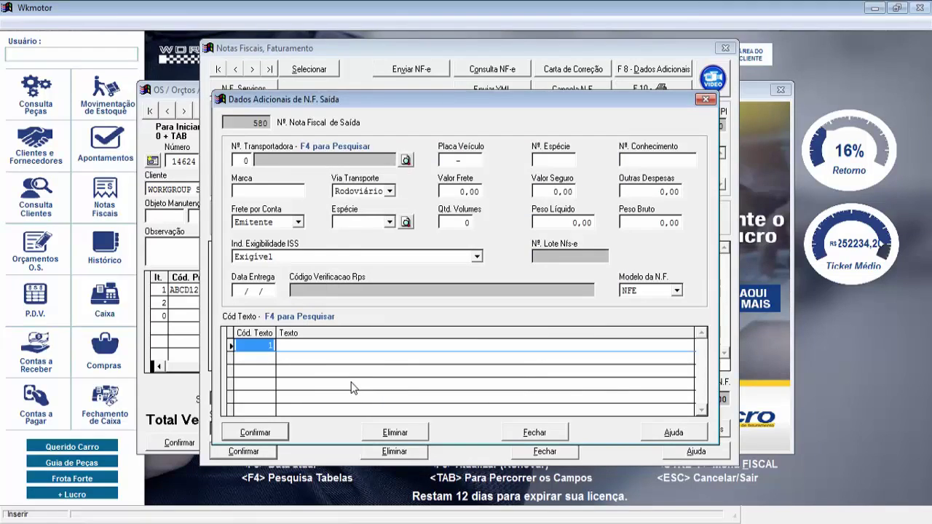
key("Return")
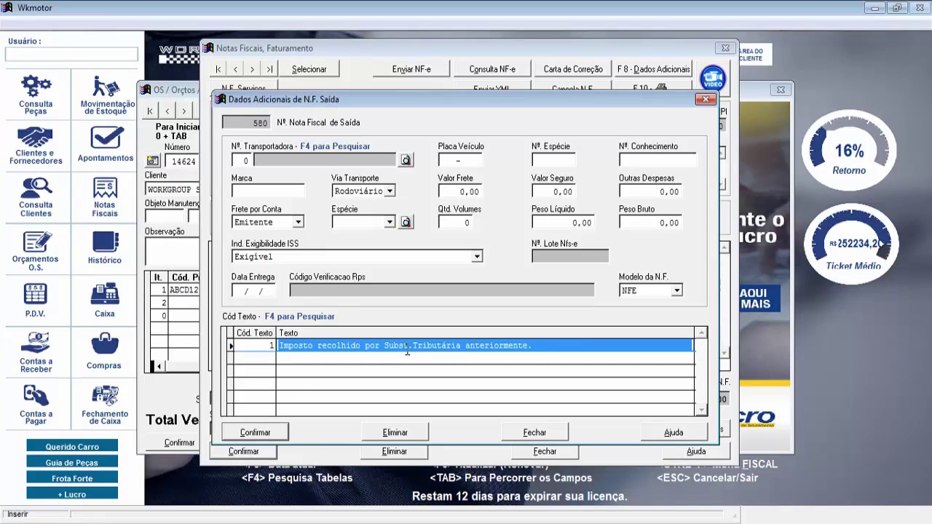
left_click(255, 434)
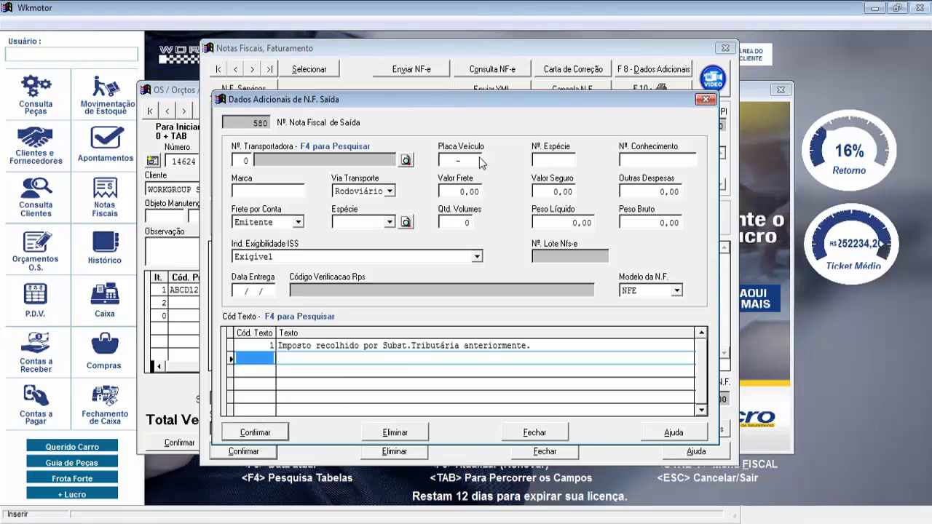
left_click(704, 99)
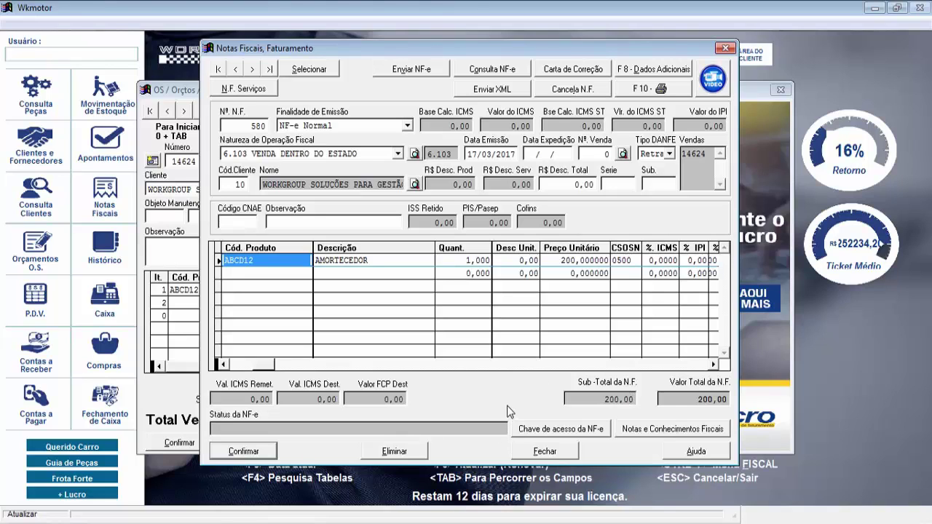
left_click(415, 70)
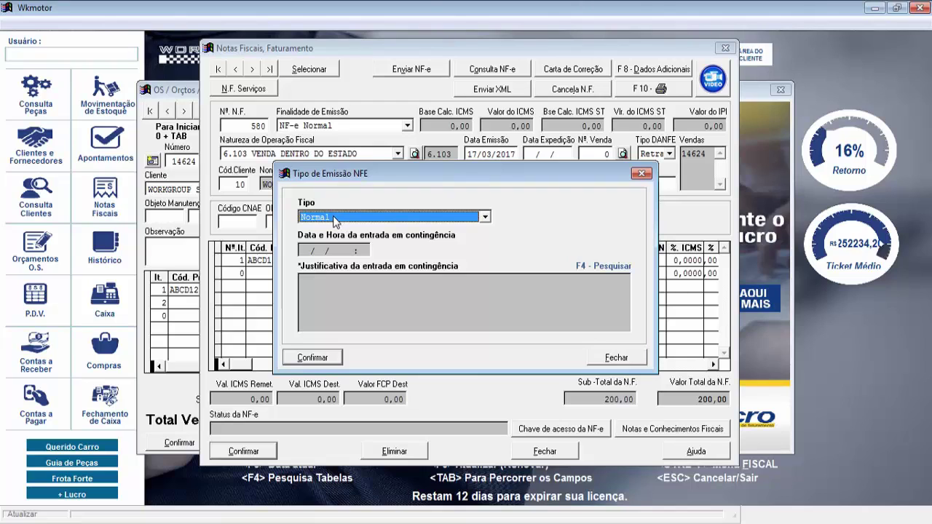
left_click(337, 217)
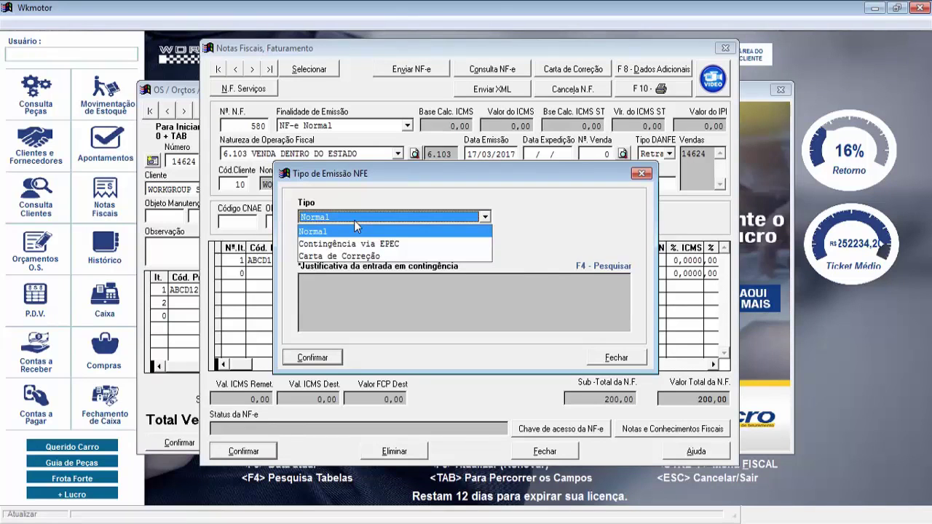
left_click(397, 251)
left_click(364, 314)
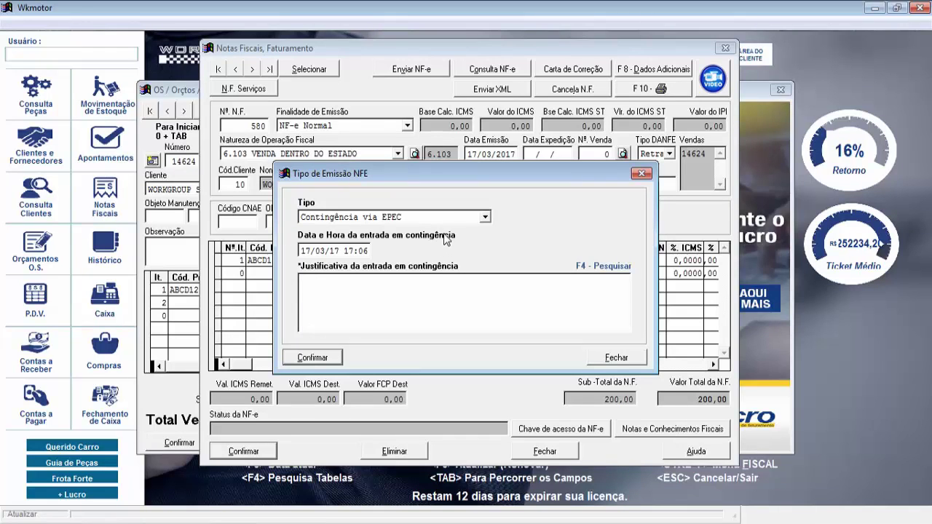
left_click(455, 217)
left_click(398, 229)
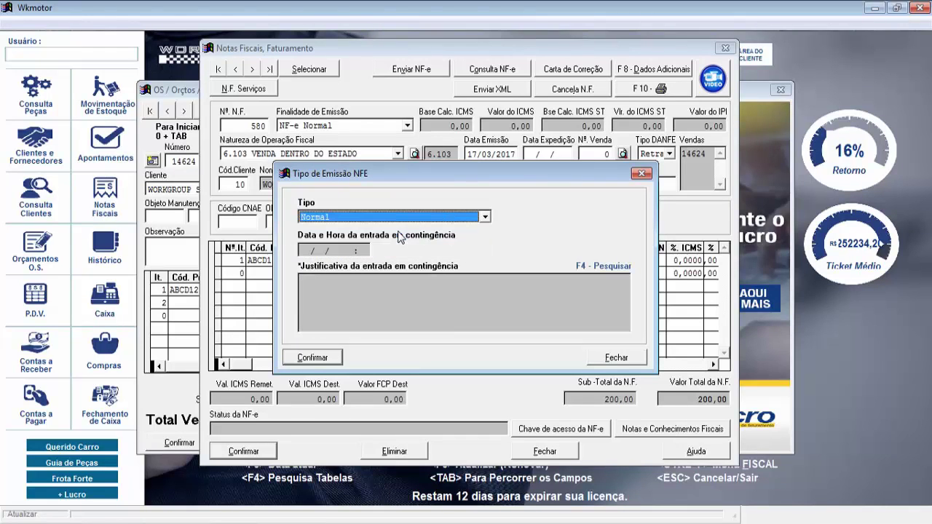
left_click(315, 358)
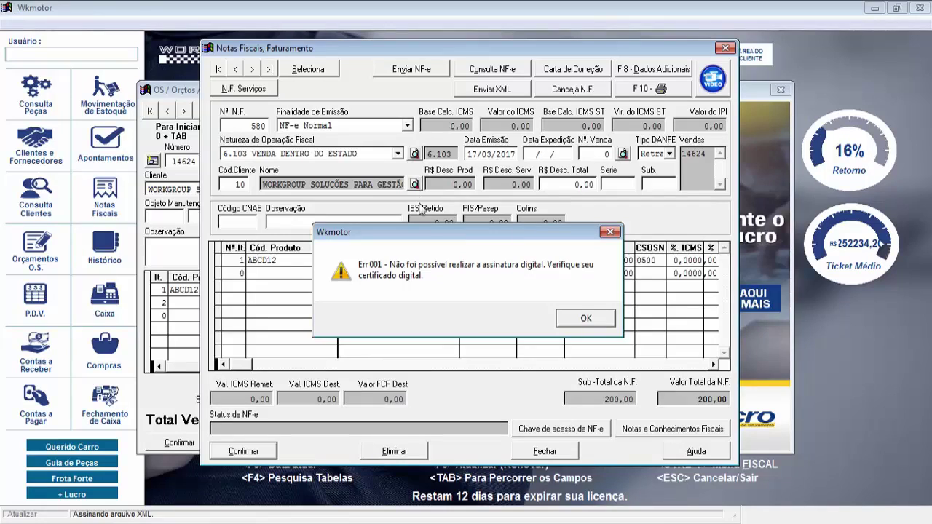
left_click(585, 318)
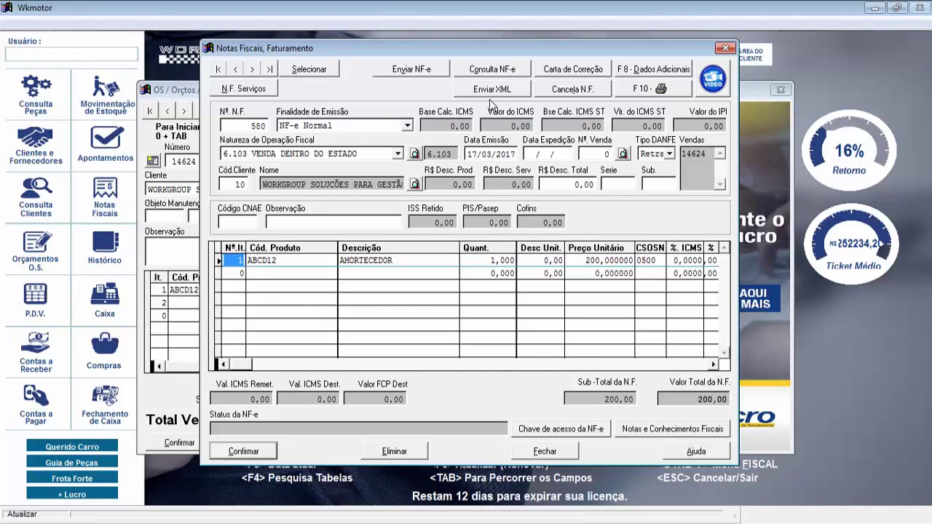
left_click(640, 88)
key("Return")
Create service invoice 51 for client 10 with ALINHAMENTO VEIC PASSEIO from sale 14624, declining other sales
left_click(244, 89)
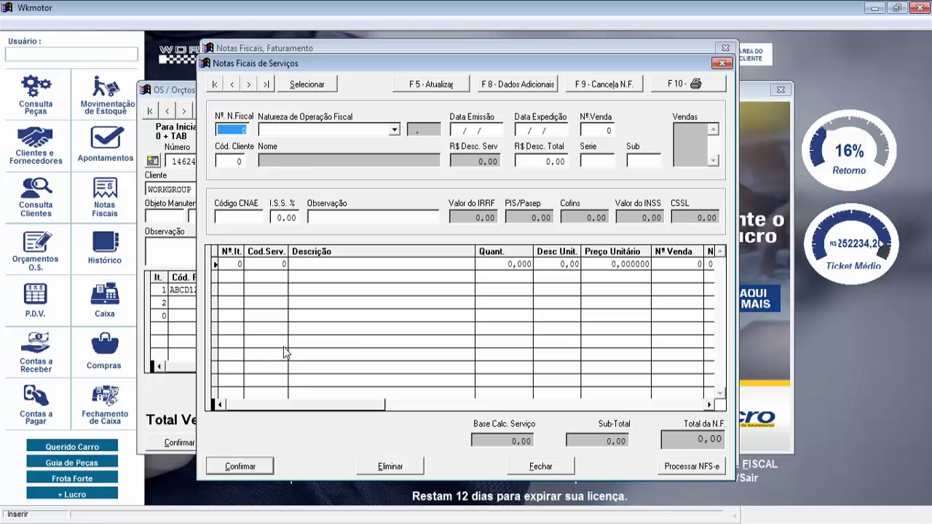
key("Tab")
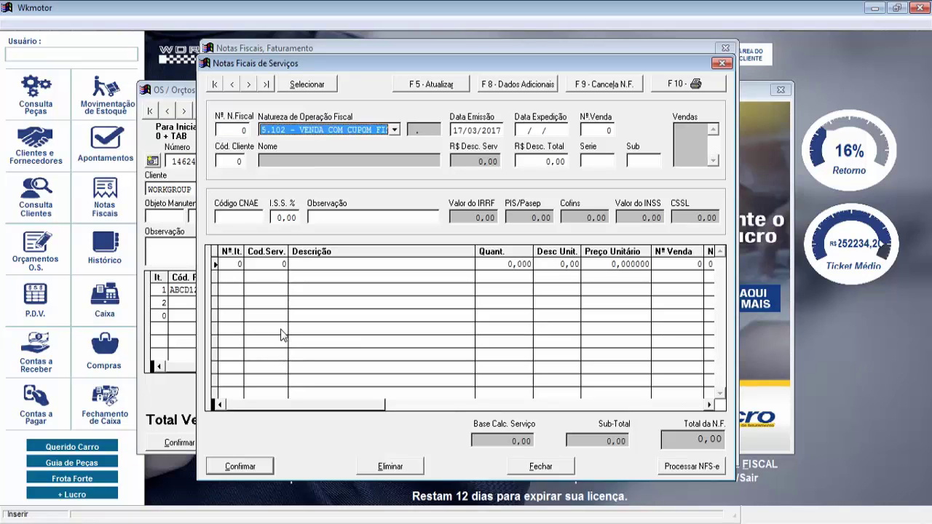
key("Tab")
key("Tab")
key("Tab")
key("Tab")
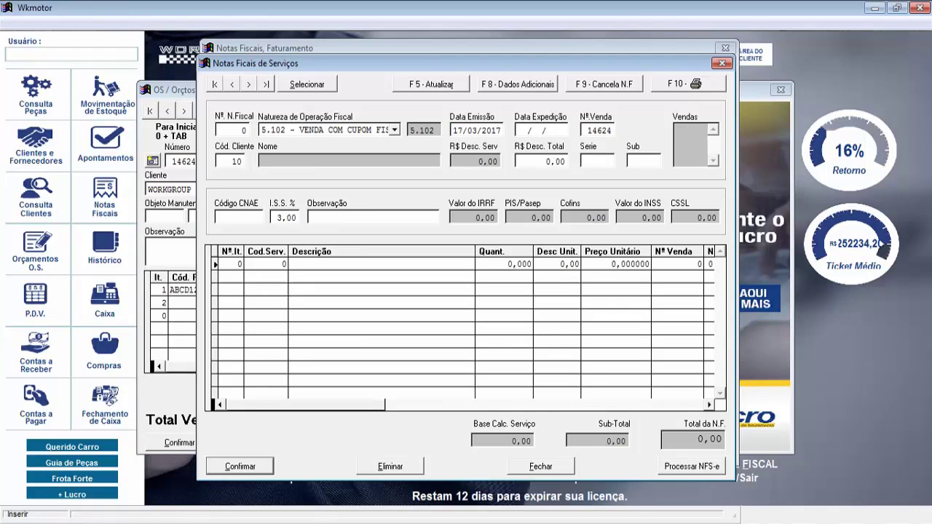
type("10")
key("Tab")
key("Tab")
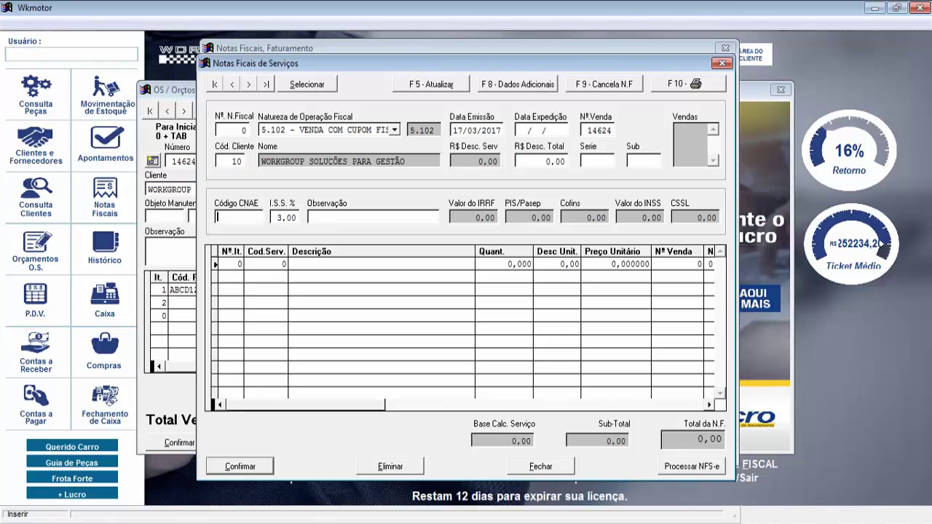
key("Tab")
key("Tab")
key("Tab")
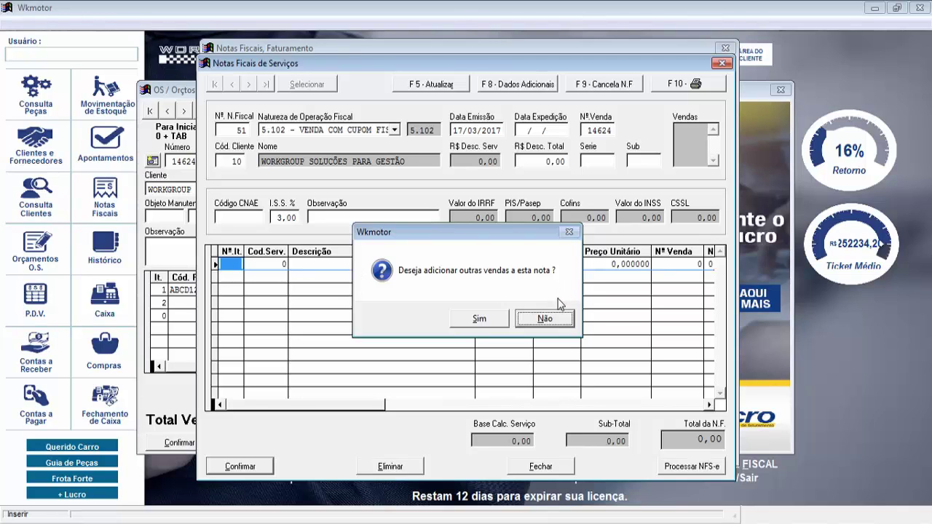
left_click(545, 320)
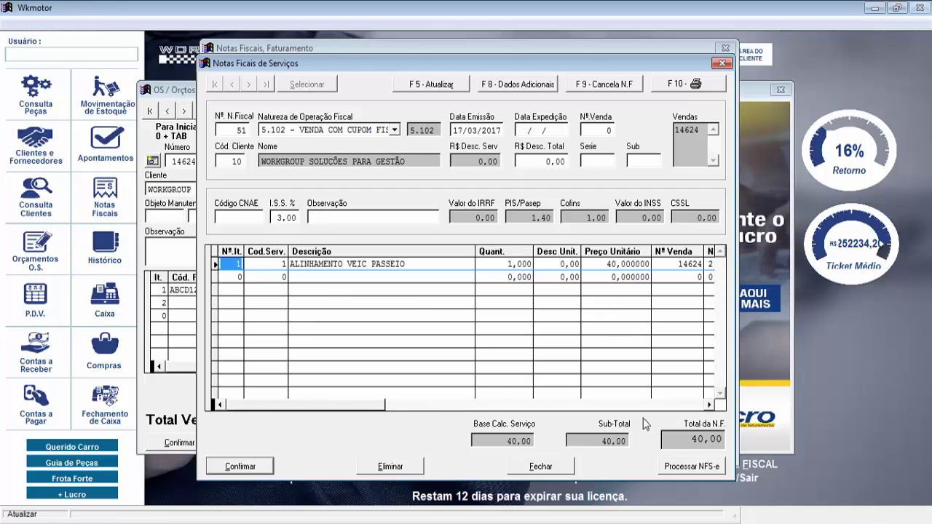
Process the service invoice as NFS-e, dismiss the configuration warning, and filter statuses to Todas
left_click(691, 470)
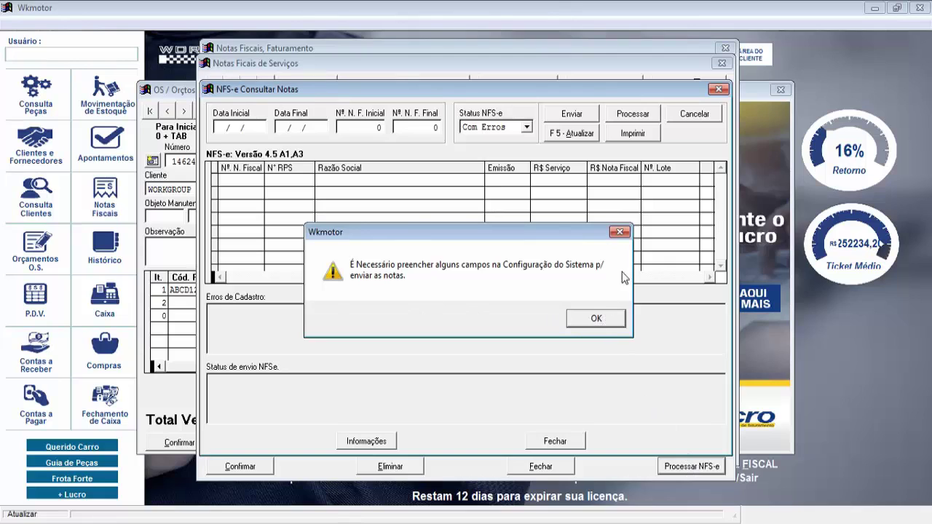
left_click(620, 233)
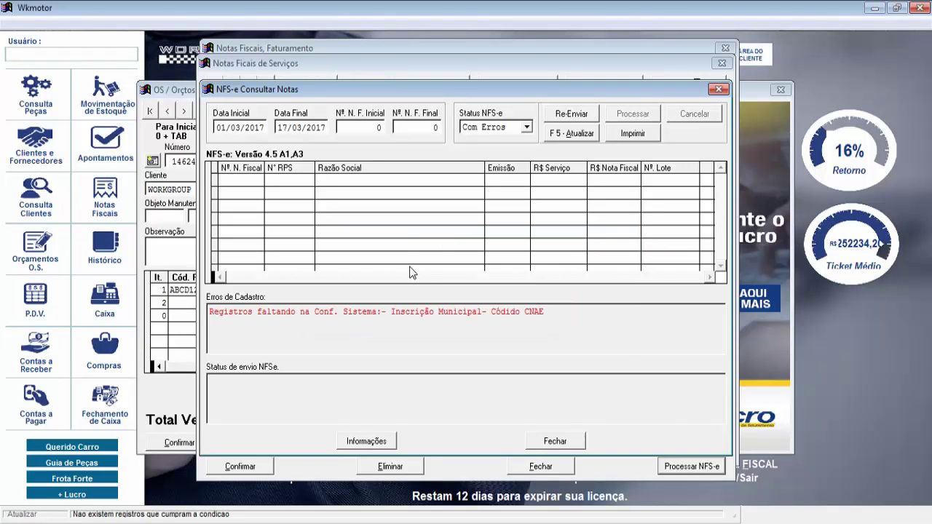
left_click(525, 127)
left_click(490, 203)
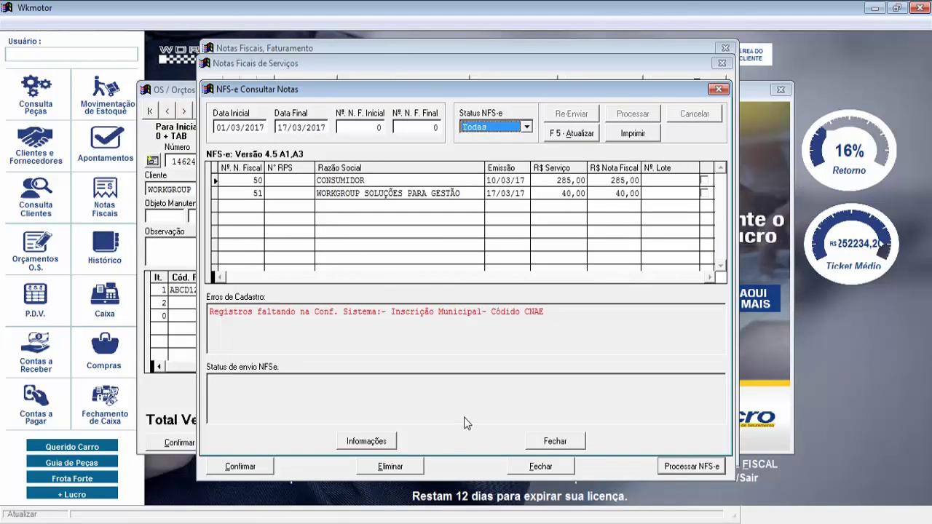
Tick invoice 51 and read its registration errors: missing CNAE code and invoice series
left_click(704, 193)
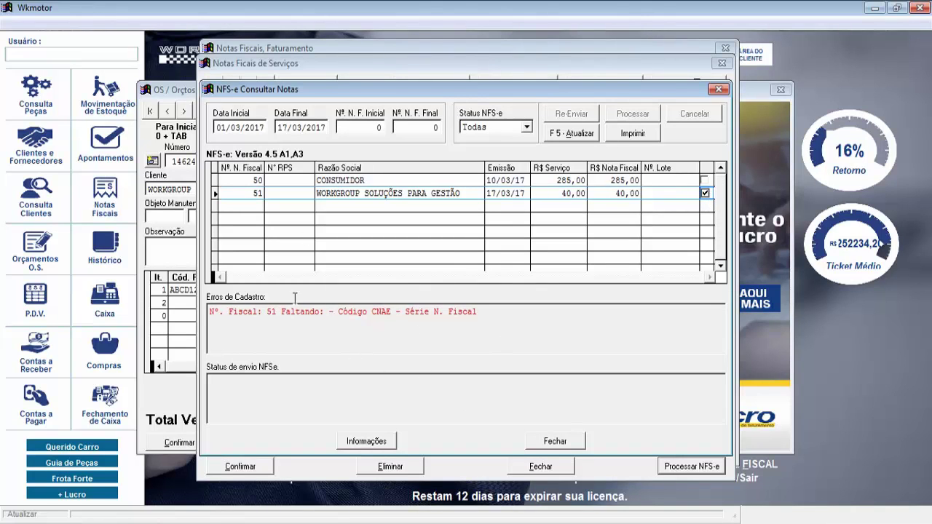
left_click_drag(491, 328, 262, 334)
left_click(263, 335)
left_click_drag(342, 311, 371, 355)
left_click(359, 345)
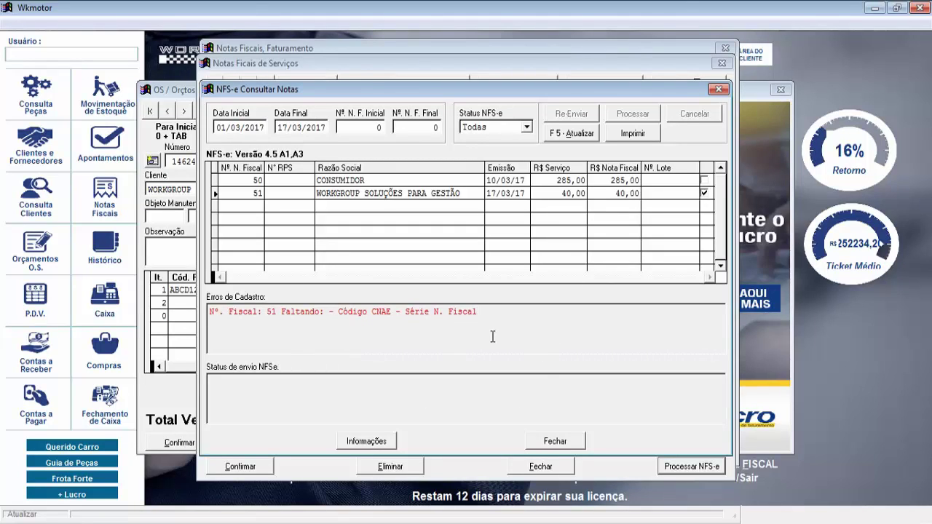
left_click(705, 195)
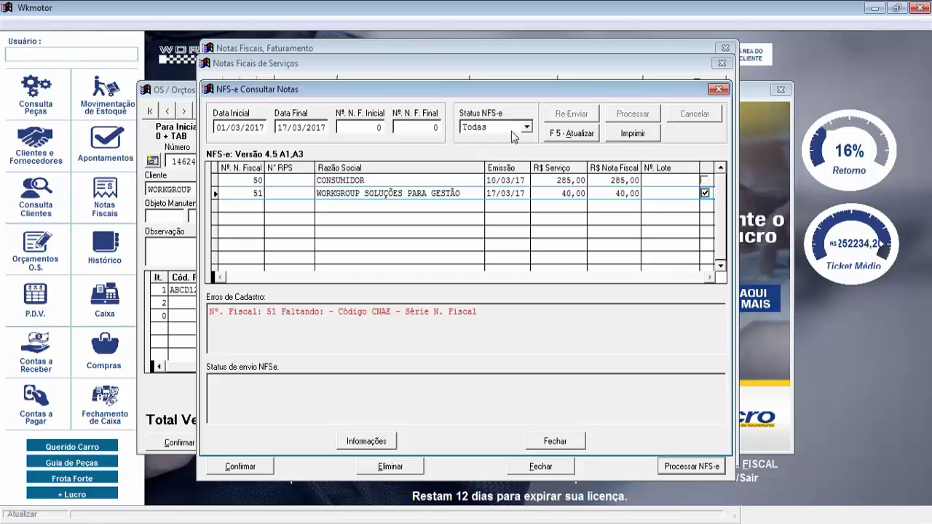
Switch the NFS-e status filter between Processando and Todas, then re-tick invoice 51
left_click(522, 129)
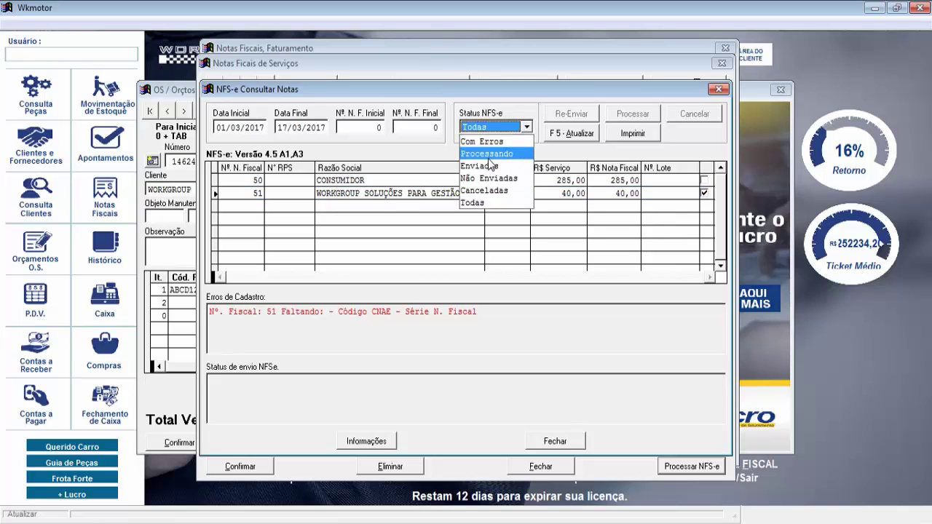
left_click(511, 155)
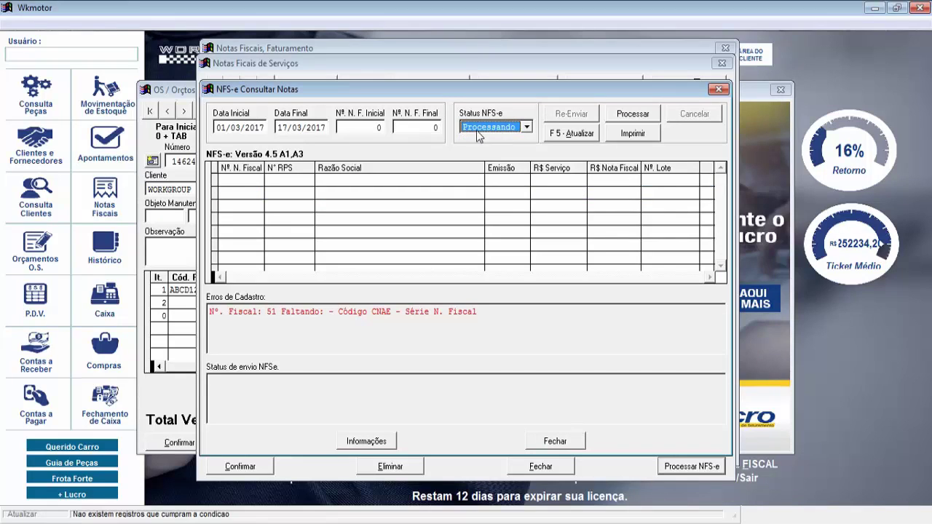
left_click(524, 129)
left_click(487, 206)
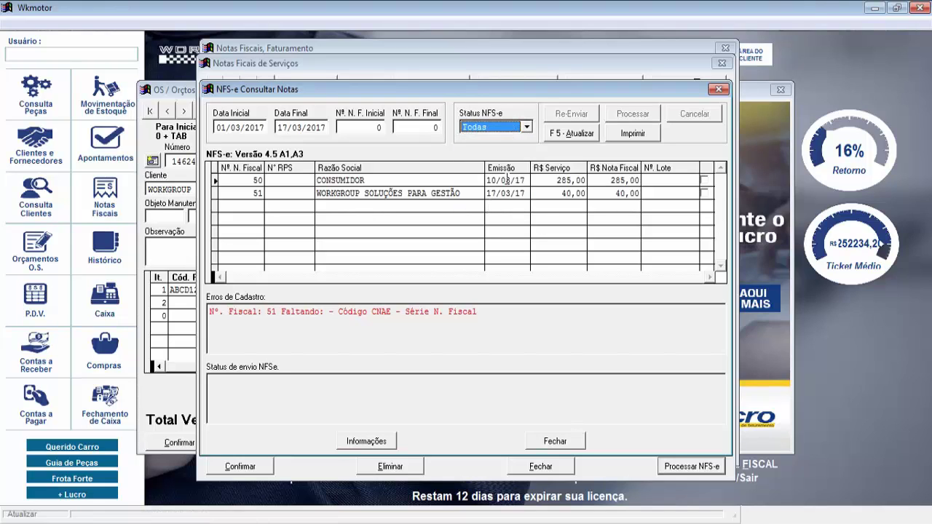
left_click(524, 125)
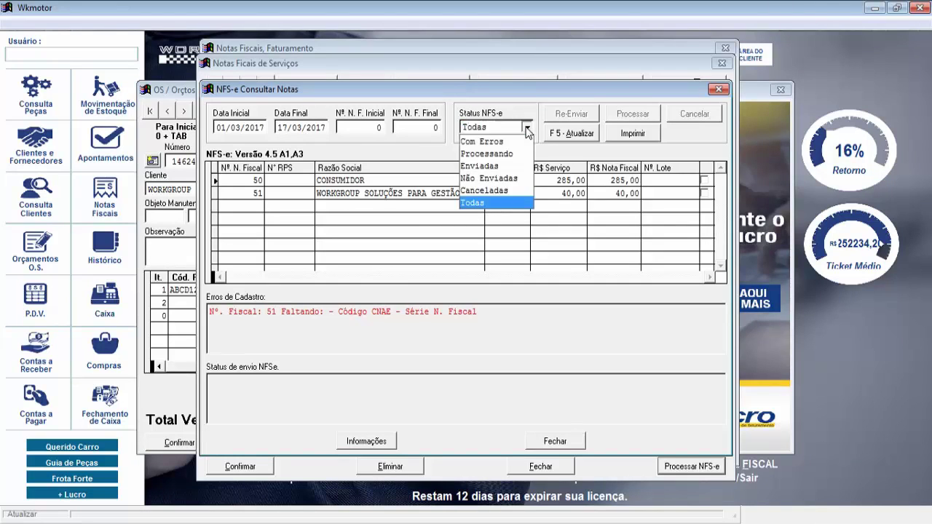
left_click(497, 153)
left_click(518, 128)
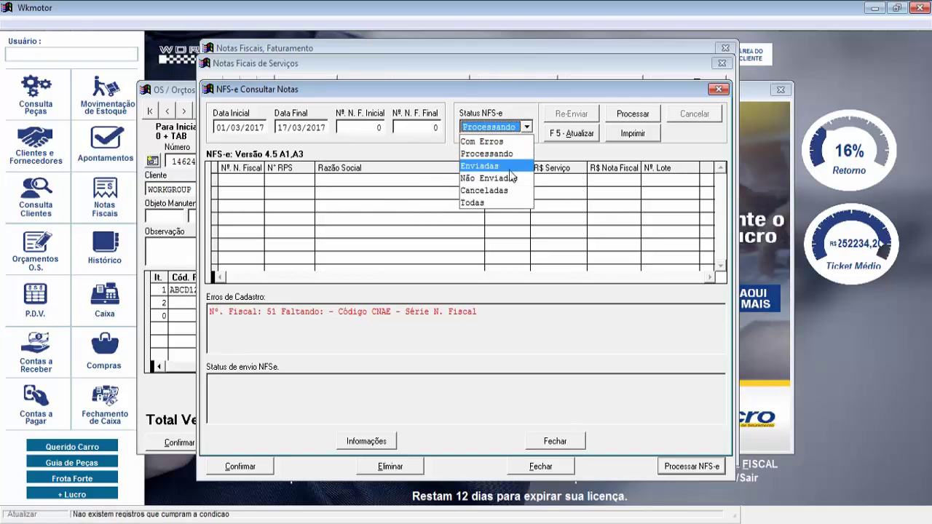
left_click(514, 206)
left_click(706, 193)
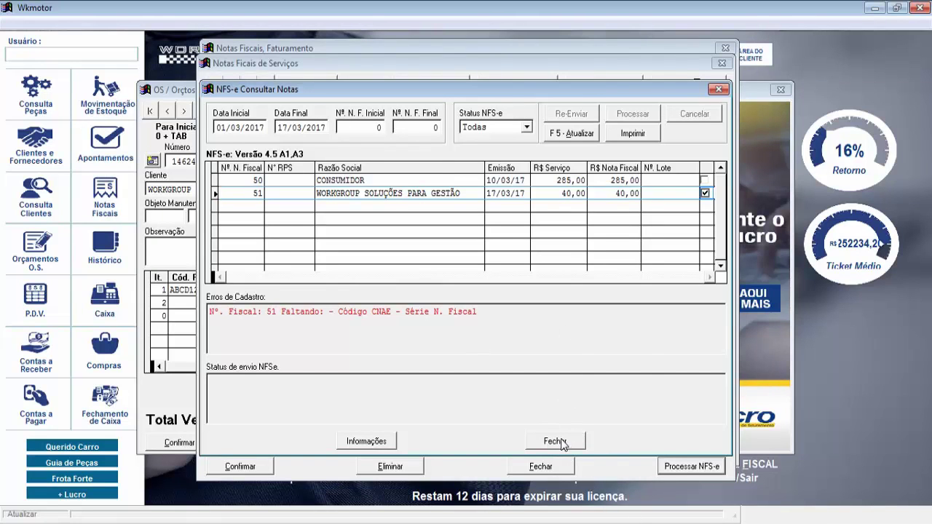
left_click(561, 441)
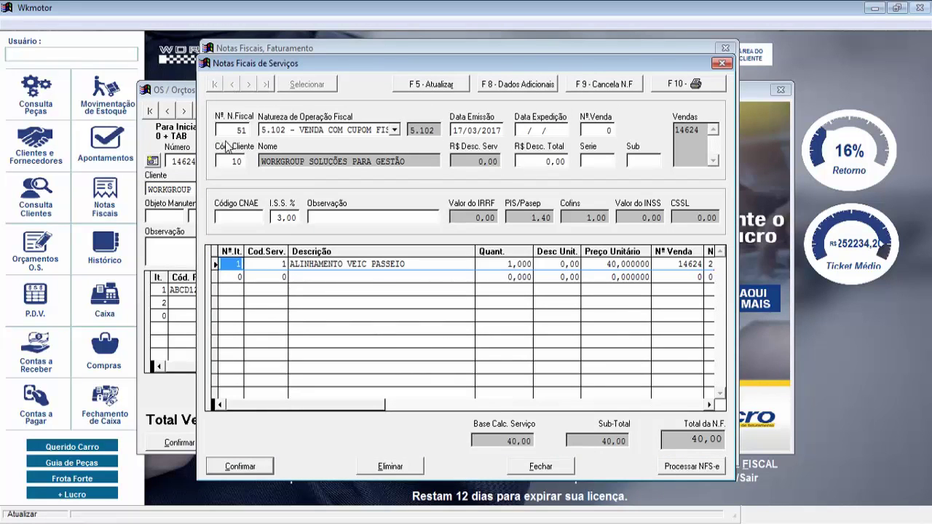
left_click(265, 85)
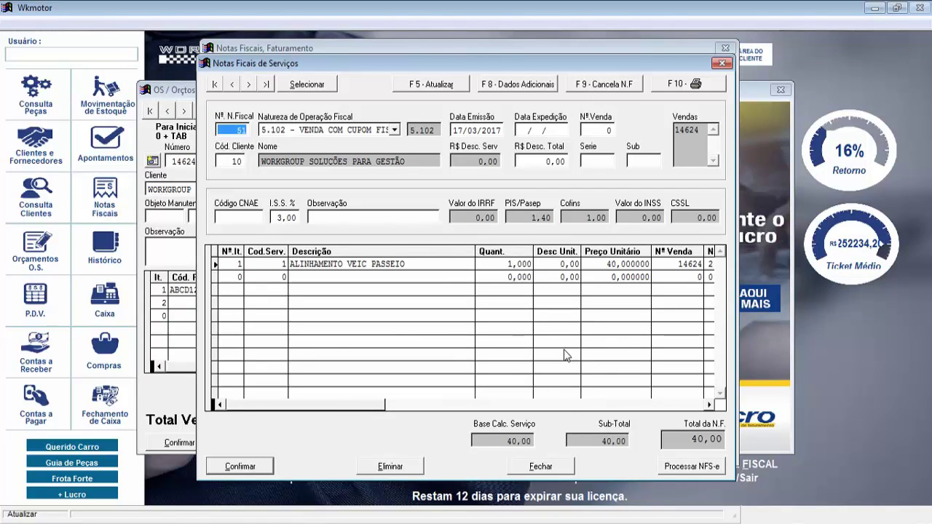
left_click(543, 471)
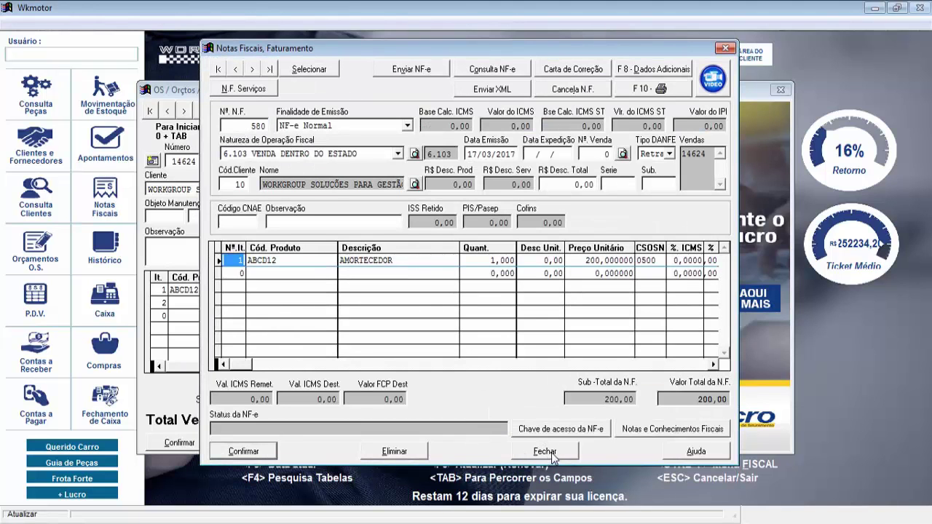
left_click(546, 452)
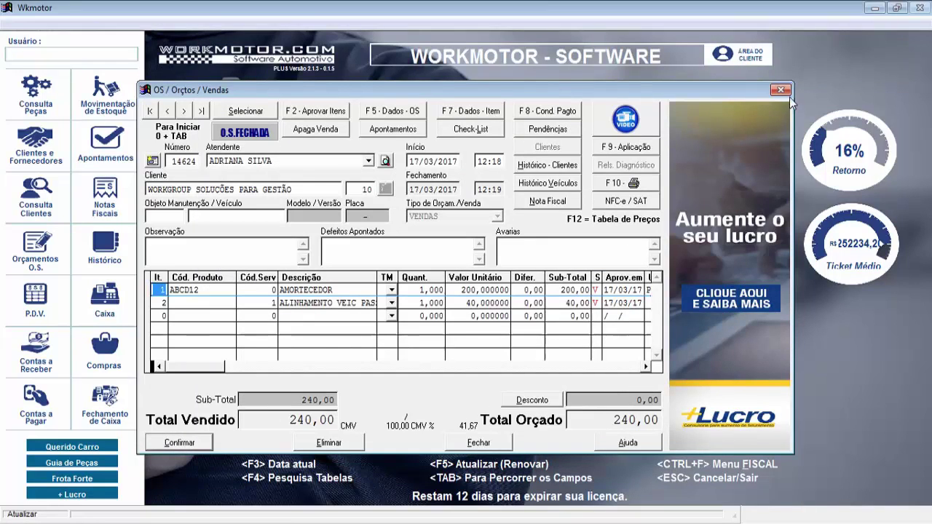
left_click(780, 90)
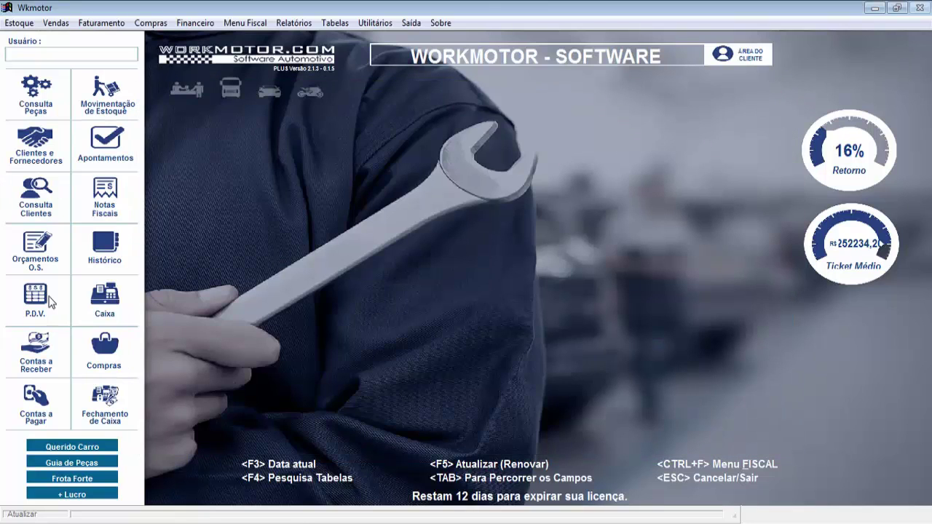
Open Notas Fiscais and load the first invoice, the authorised 740,00 NF-e for item 290109
left_click(103, 204)
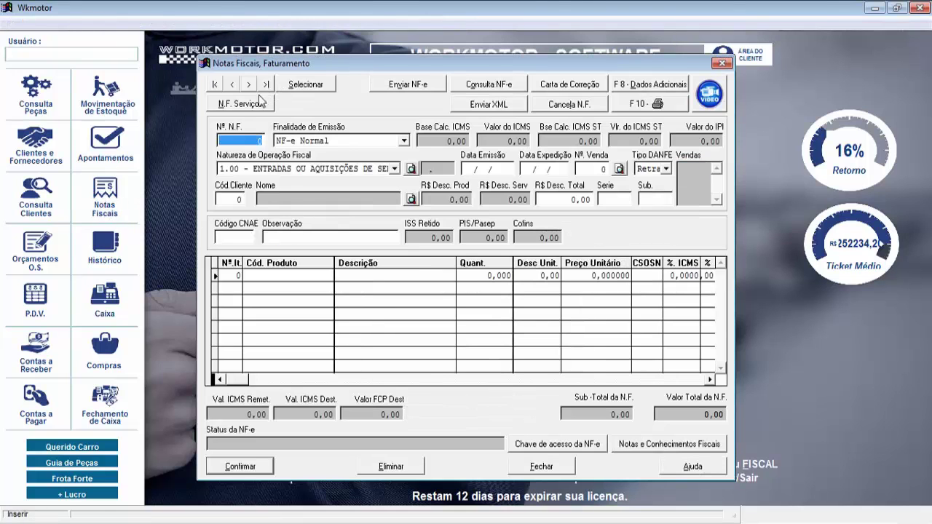
left_click(215, 85)
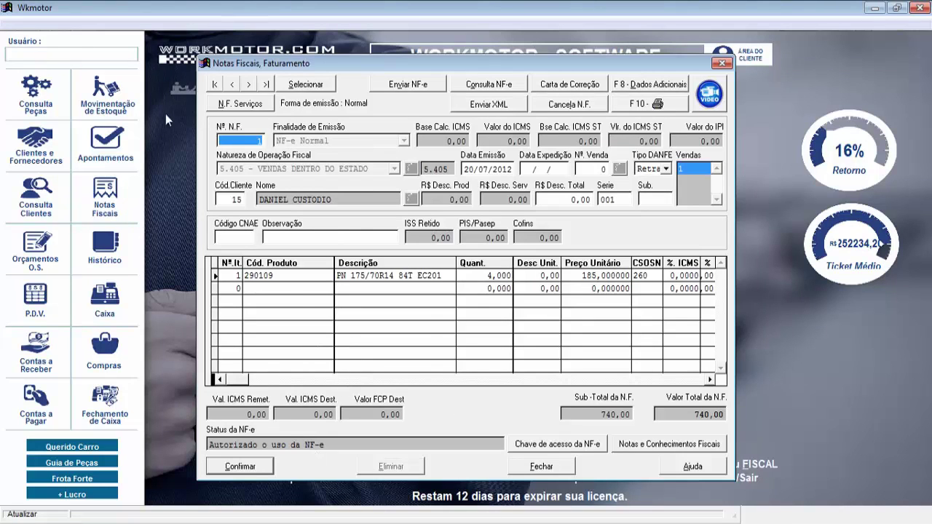
left_click(558, 86)
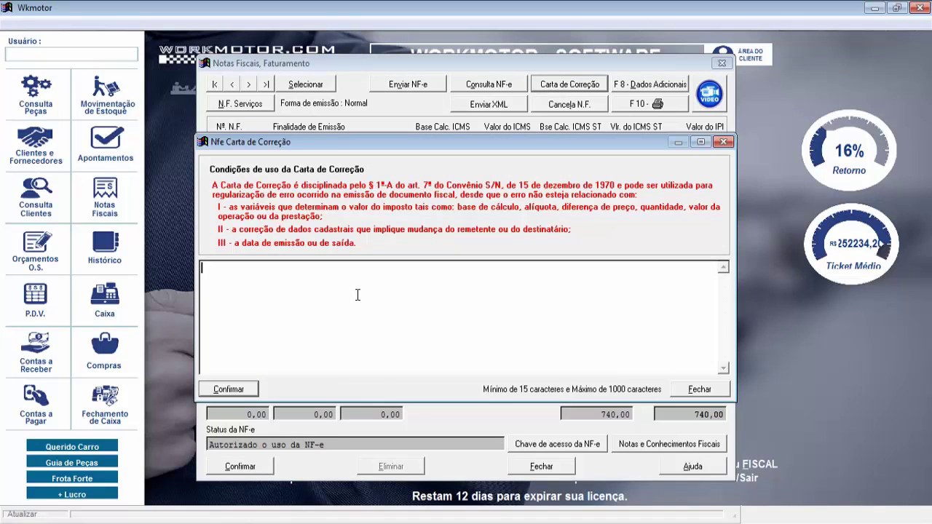
type("cfop err")
key("BackSpace")
type("rada correta ")
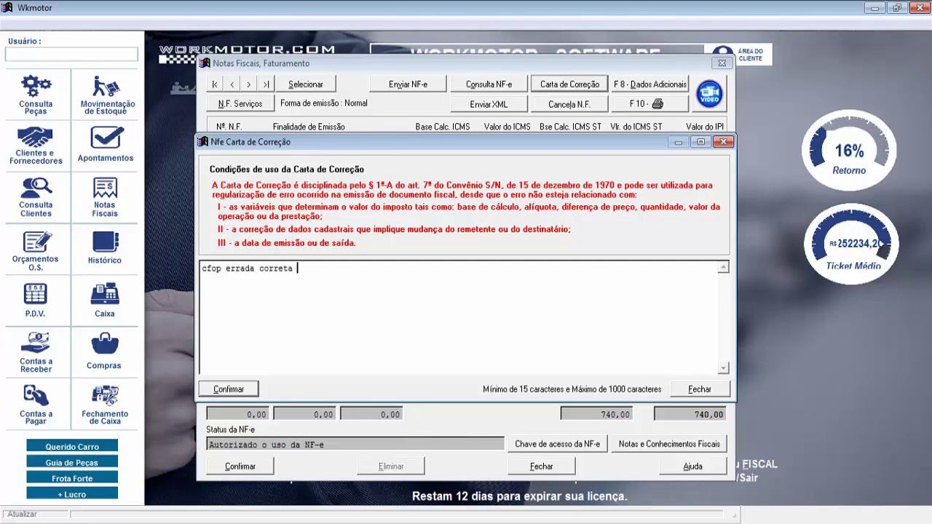
type("5 999")
key("Return")
type("jkljldiwqjocniwshfhsncnxc")
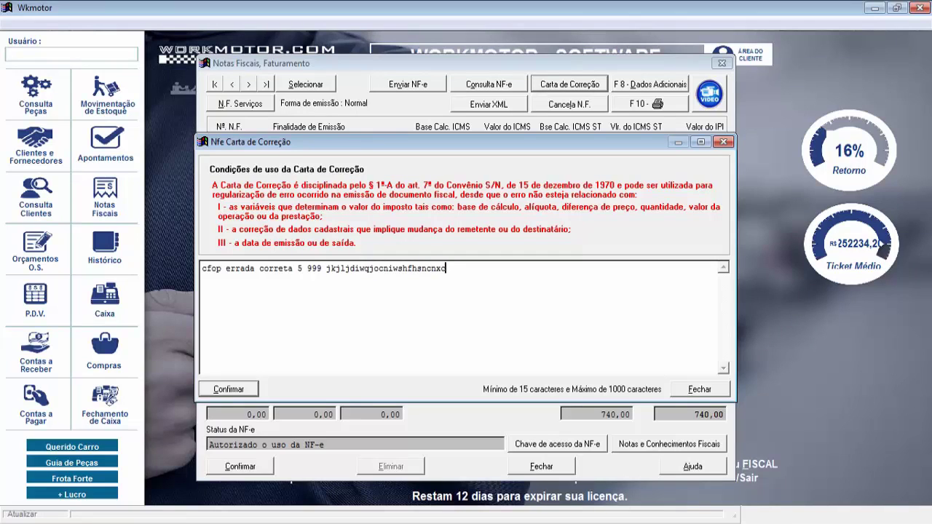
type("asjfjsajkv dbfwhfubasjkbfcjkasfb")
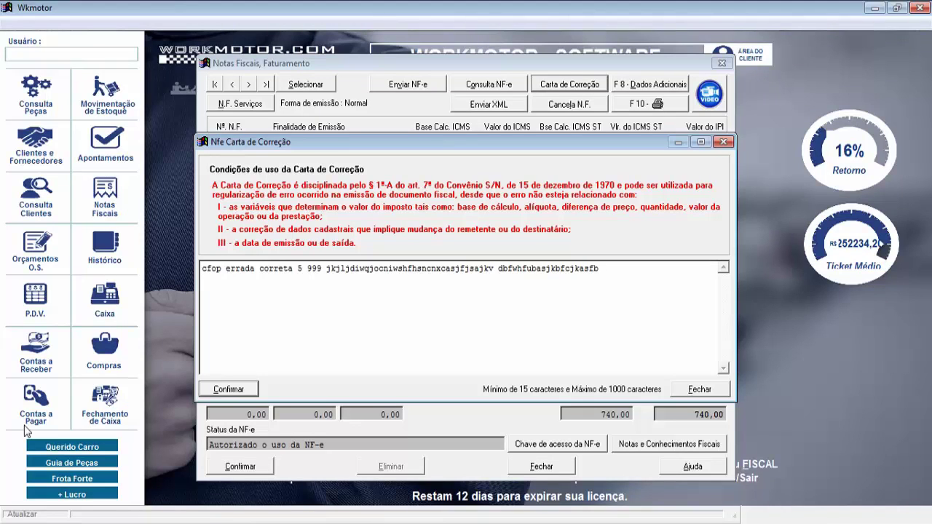
left_click(228, 391)
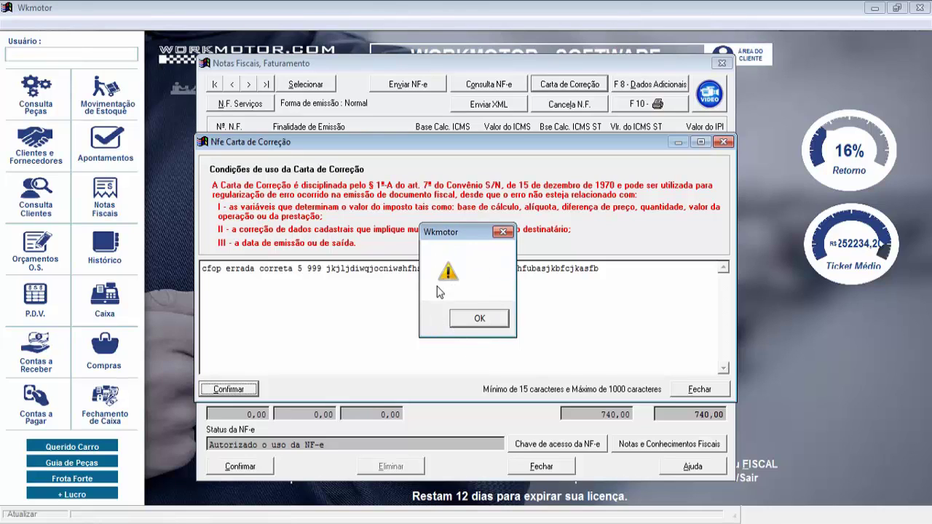
left_click(488, 322)
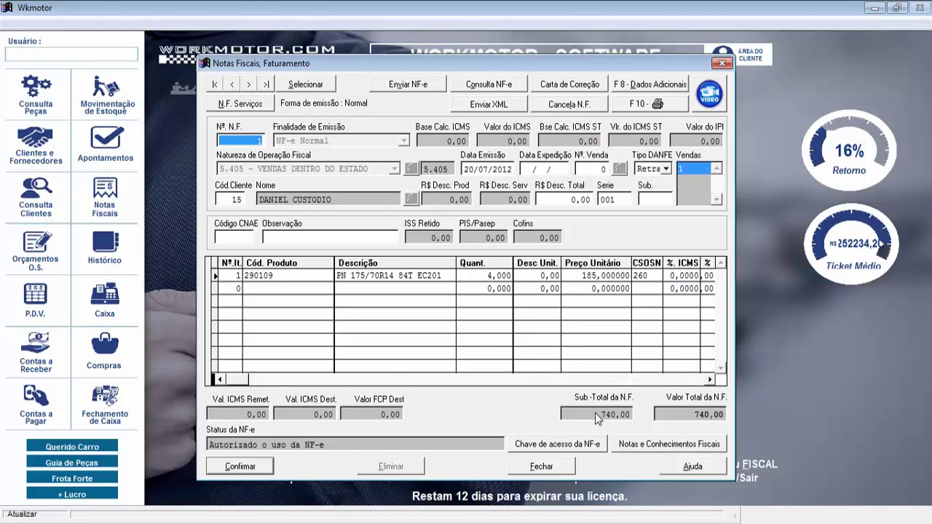
Reopen Notas Fiscais on a new invoice with purpose NF-e Devolução / Retorno
left_click(721, 62)
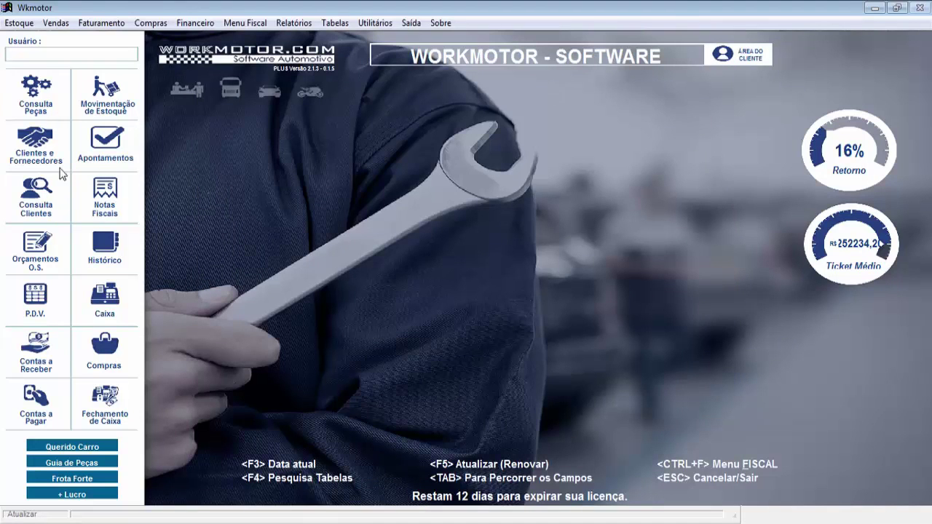
left_click(96, 199)
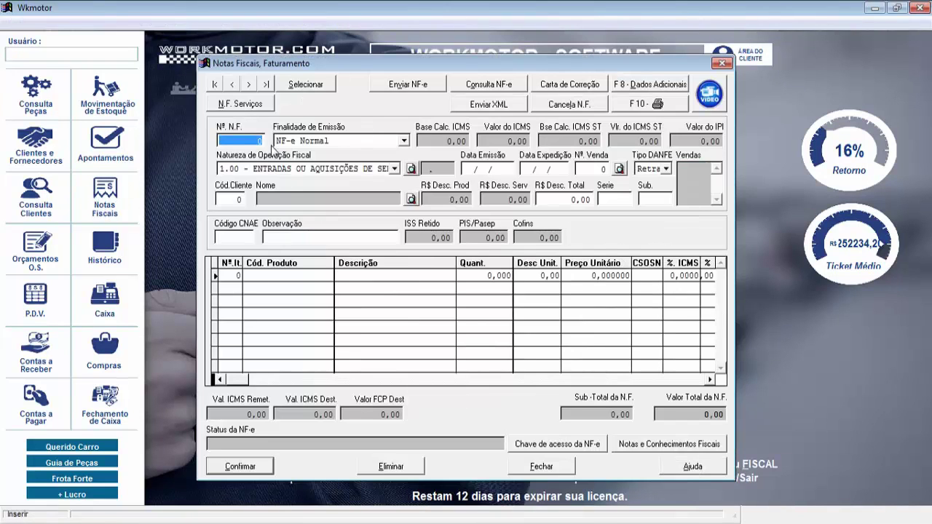
key("Return")
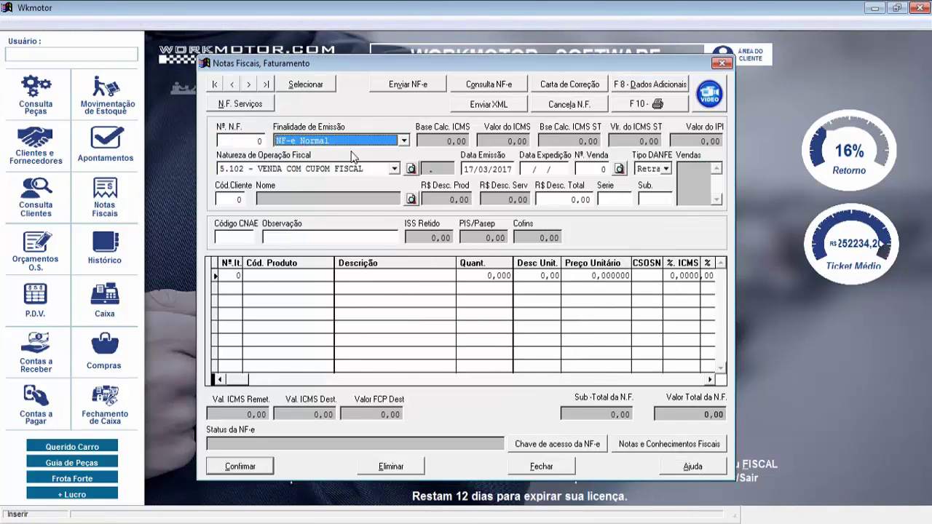
left_click(350, 143)
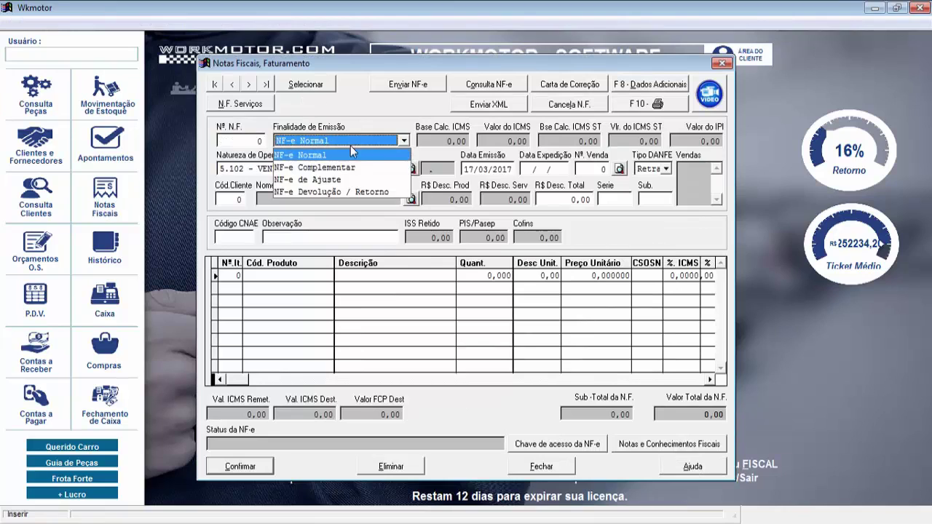
left_click(346, 192)
key("Return")
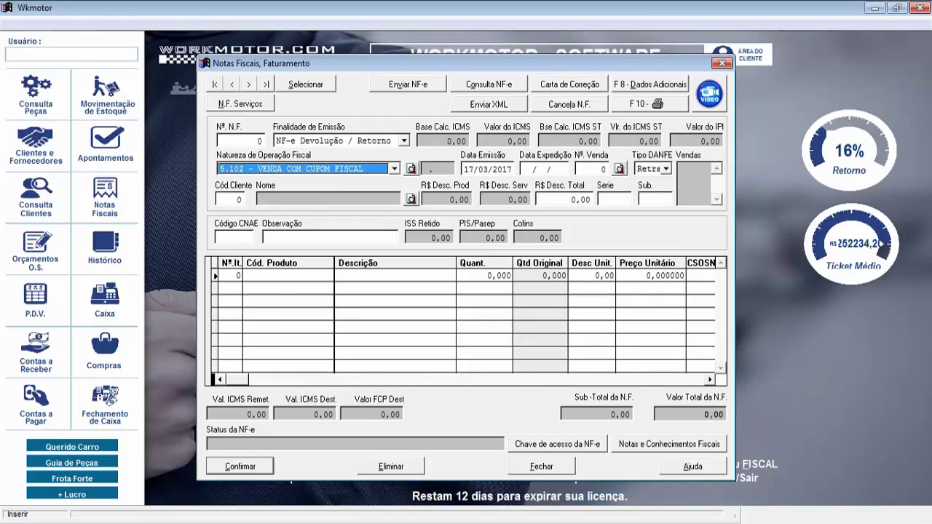
Set the operation nature to 5.413 DEVOLUÇÃO DE MERCADORIA
left_click(396, 171)
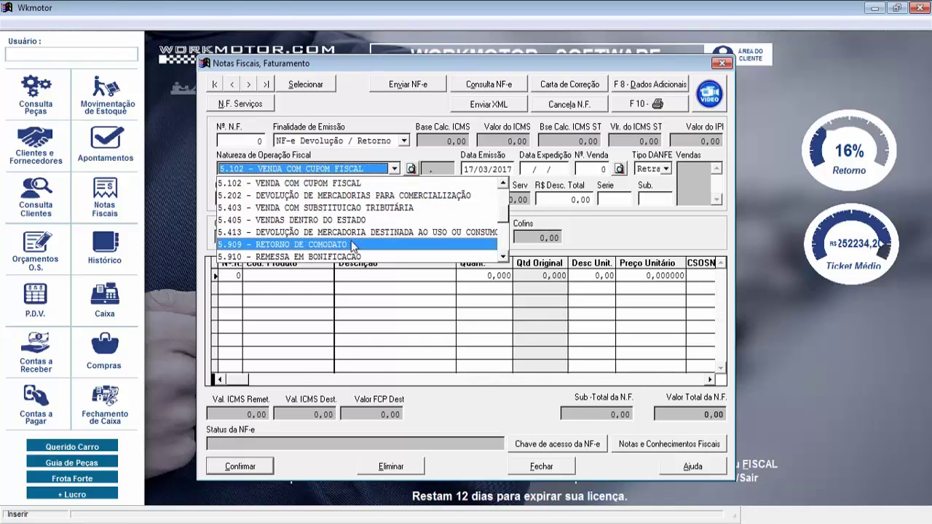
left_click(503, 257)
left_click(503, 258)
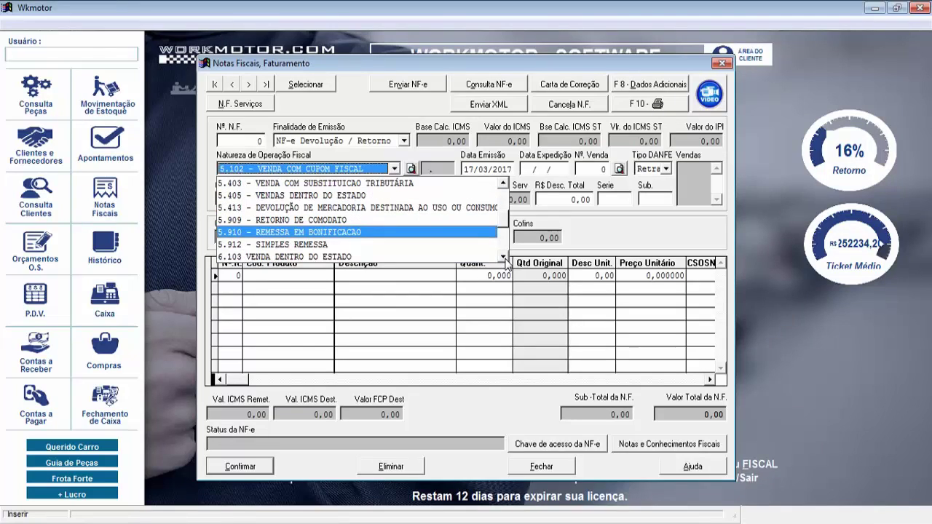
left_click(503, 257)
left_click(503, 257)
left_click(503, 258)
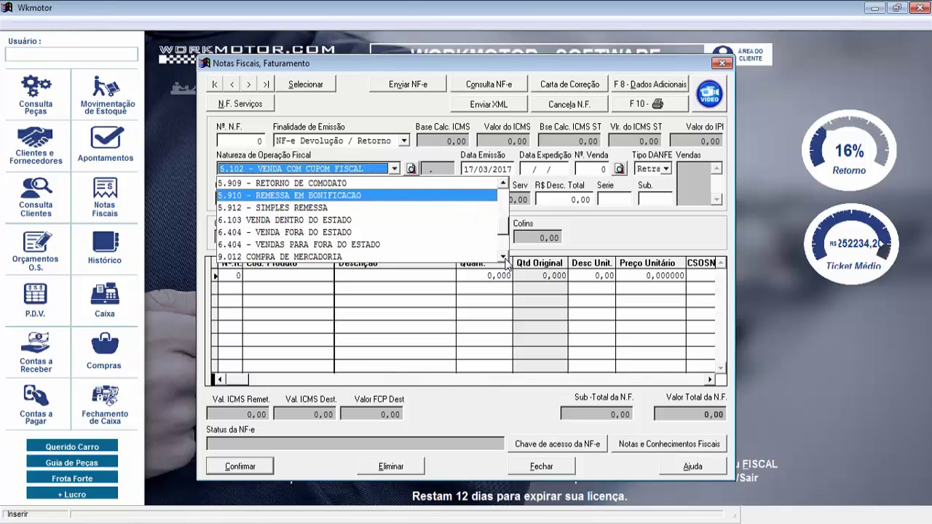
left_click(503, 258)
left_click(503, 258)
left_click(503, 258)
left_click(503, 258)
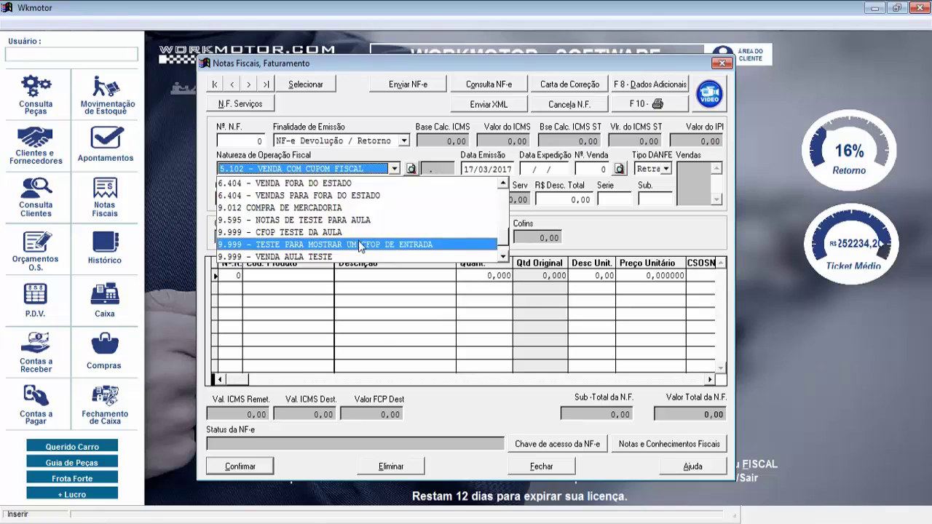
left_click(503, 184)
left_click(503, 184)
left_click(503, 184)
left_click(503, 184)
left_click(503, 183)
left_click(503, 183)
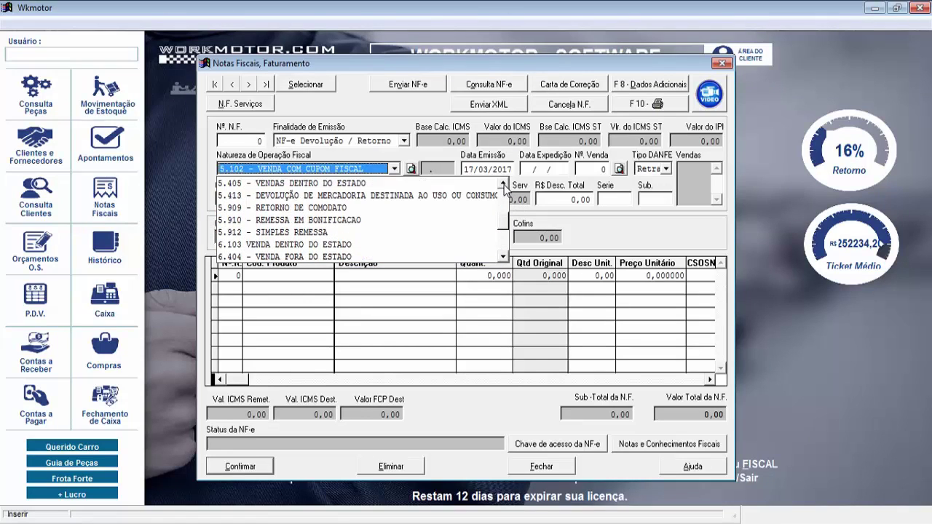
left_click(488, 196)
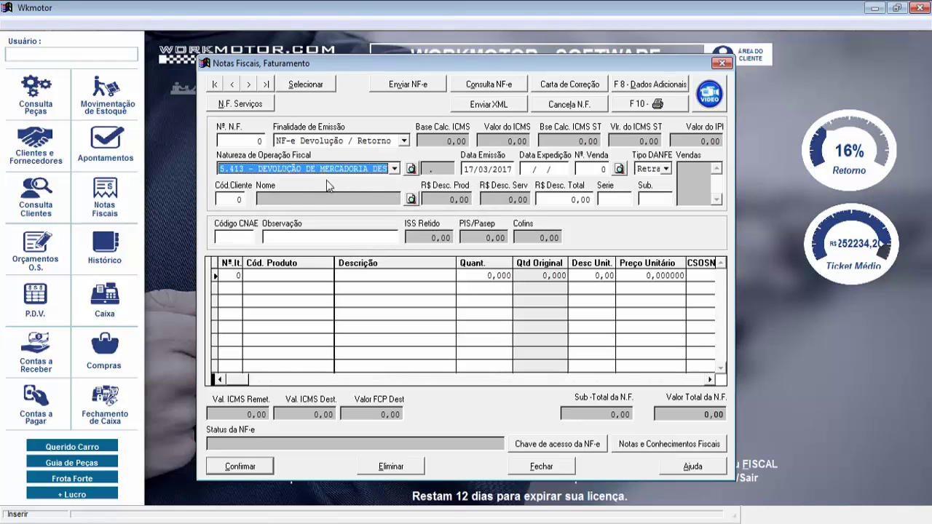
key("Tab")
key("Tab")
key("Tab")
key("Tab")
key("Tab")
key("Tab")
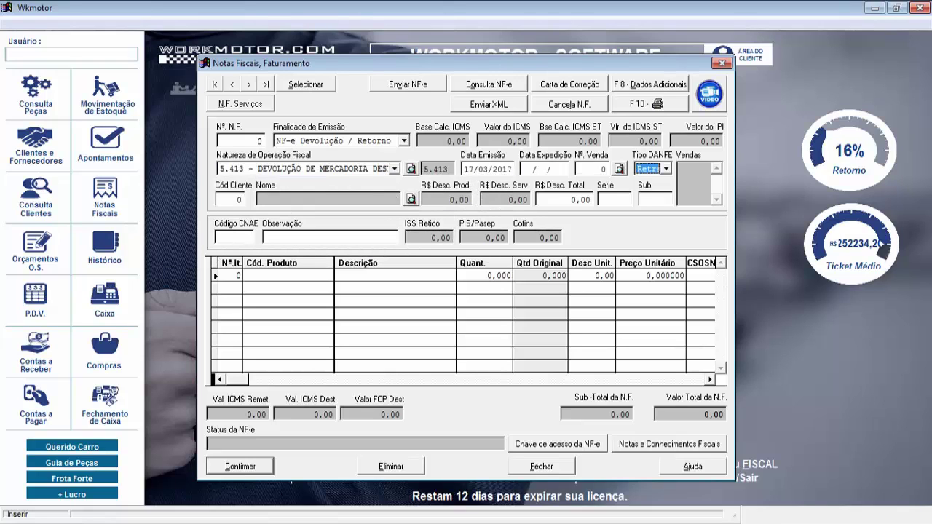
Enter client code 10 on return invoice 581 after dismissing the missing-customer warning
left_click(516, 318)
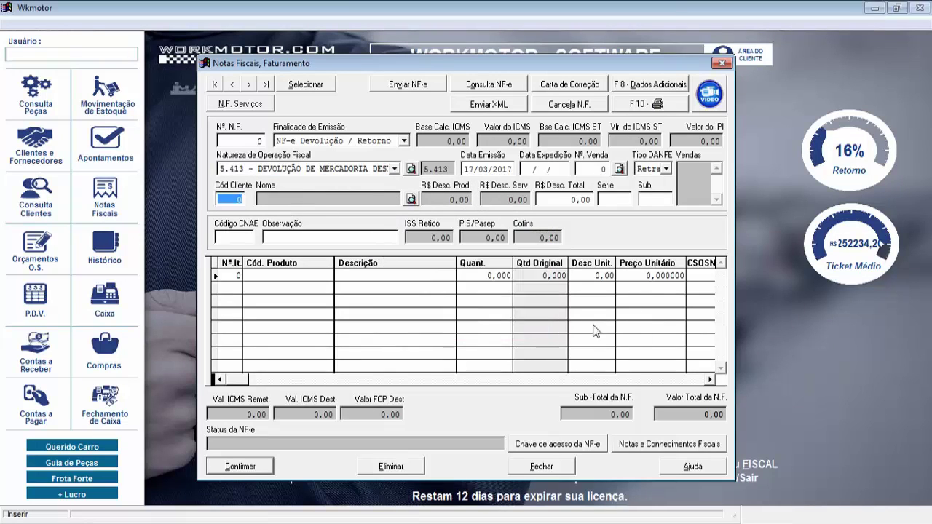
type("10")
key("Tab")
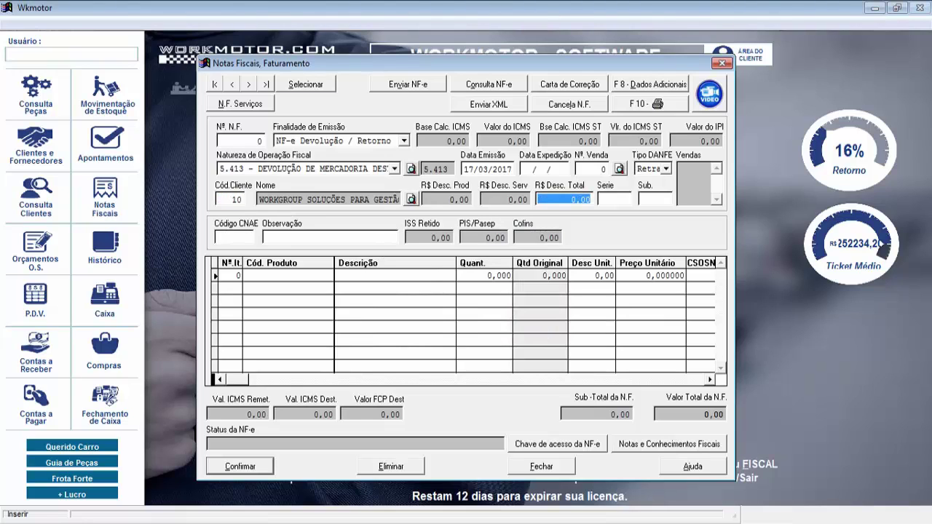
left_click(615, 199)
Add item ABCD12 AMORTECEDOR, quantity 1 of original 2, at unit price 200,00
left_click(667, 339)
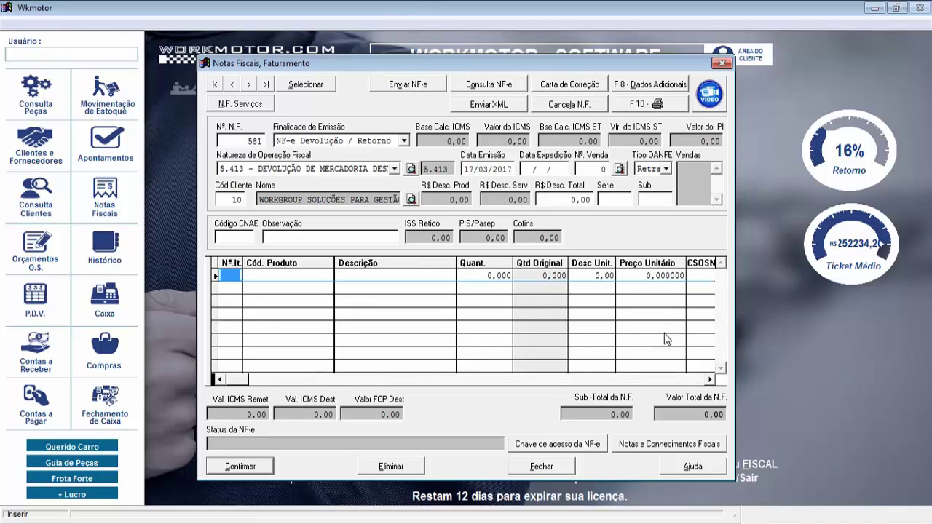
key("Tab")
type("ABCD12")
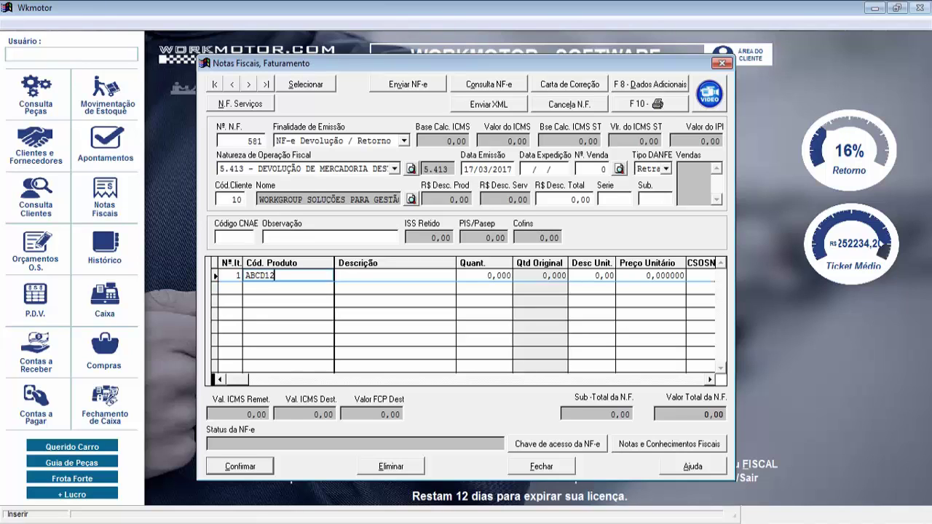
key("Tab")
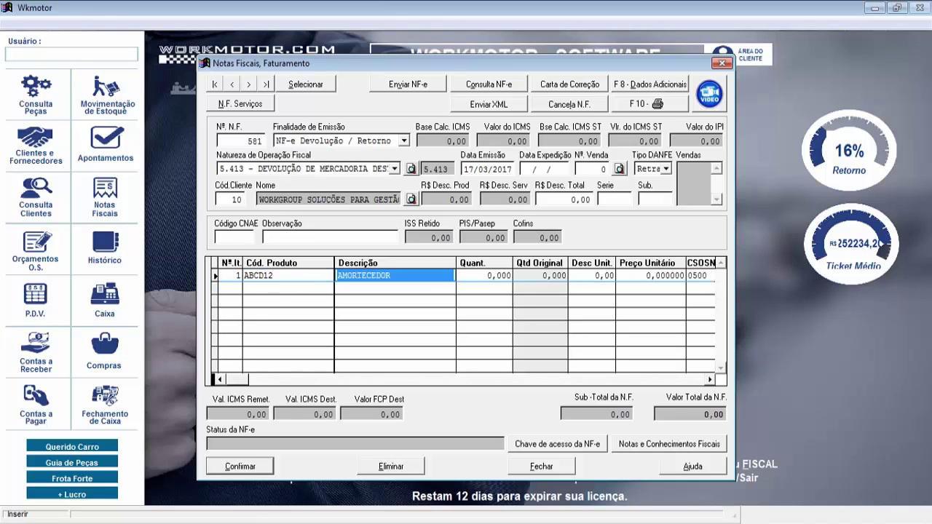
key("Tab")
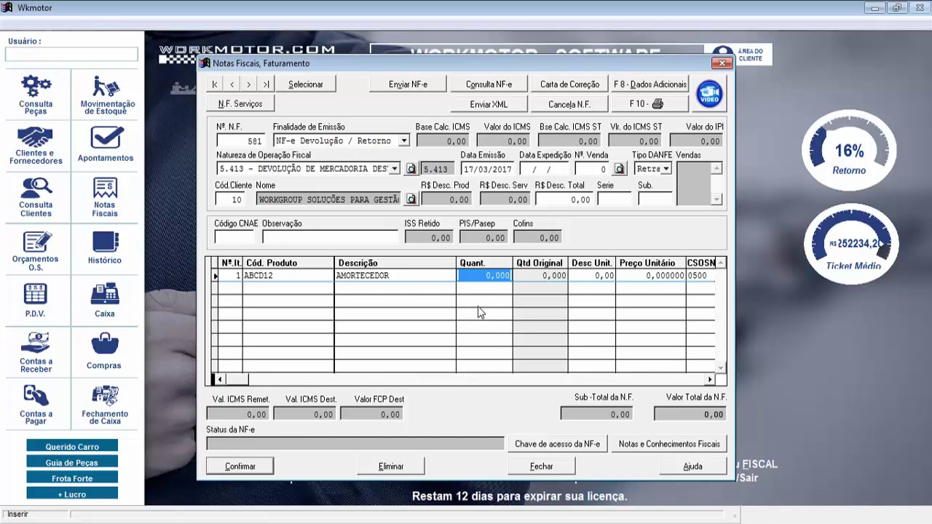
type("1 ,")
key("Tab")
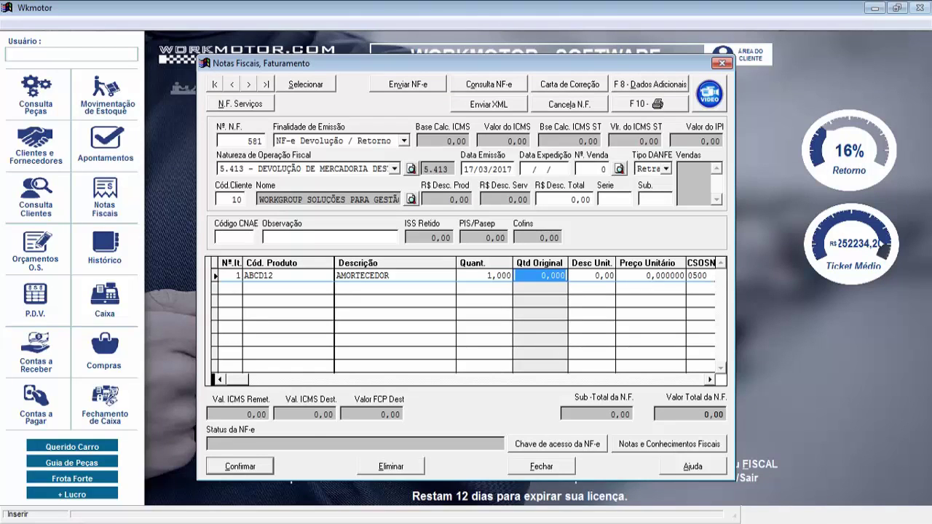
type("2,")
key("Tab")
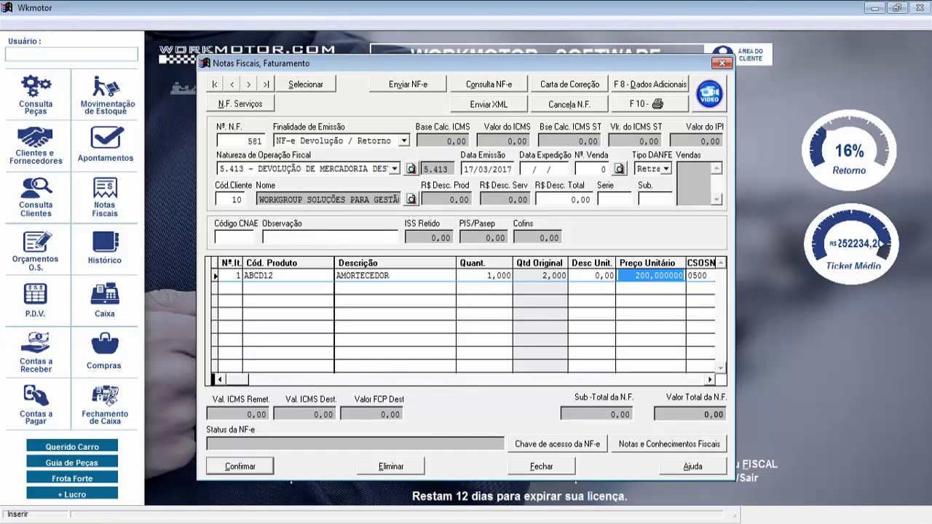
key("Return")
key("Return")
key("Return")
key("Return")
key("Return")
key("Return")
key("Return")
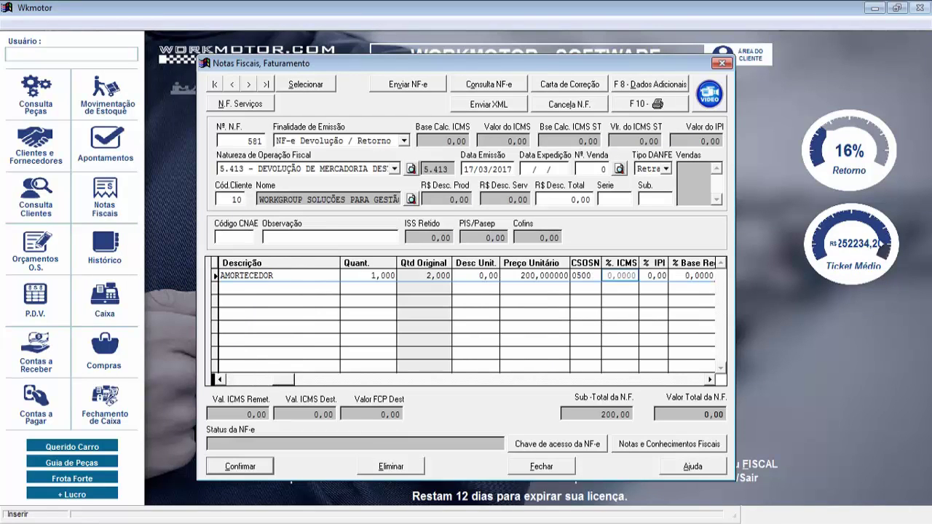
key("Return")
key("Return")
key("Return")
key("Return")
key("Return")
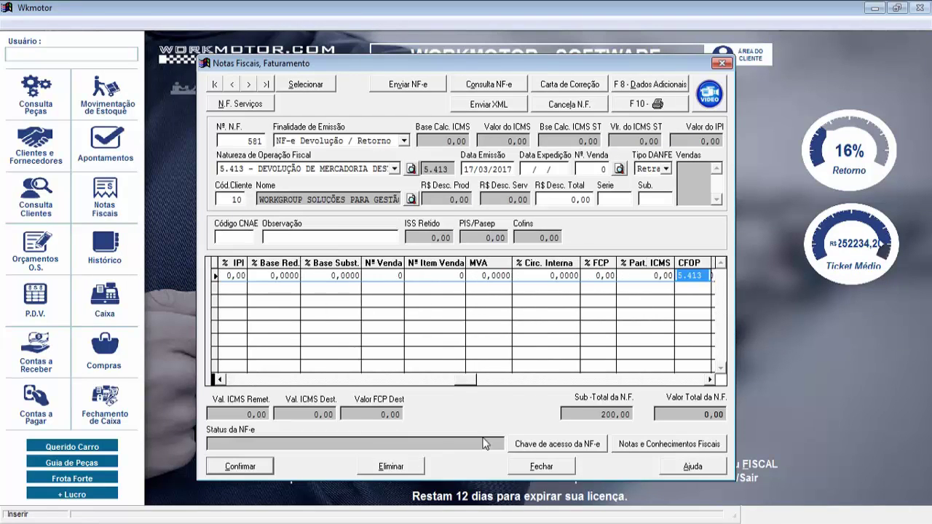
left_click_drag(466, 379, 236, 382)
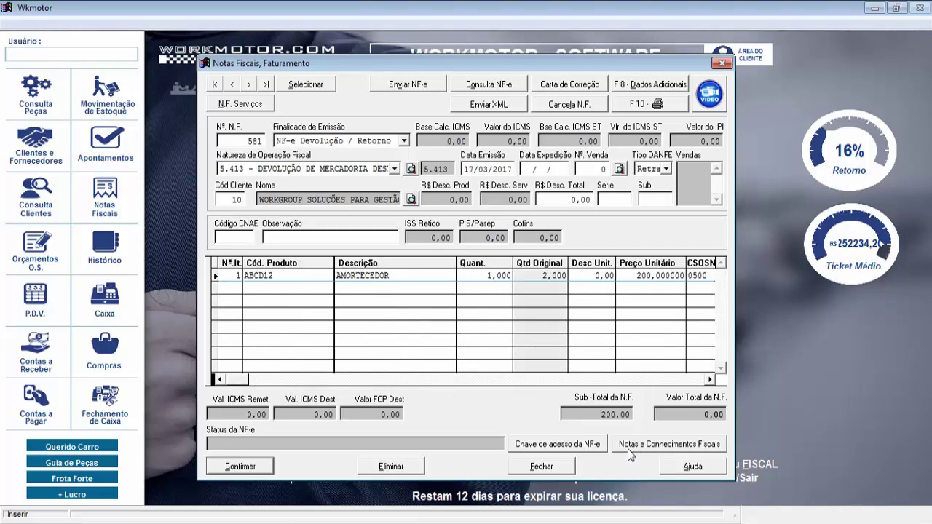
Enter the referenced NF-e access key for invoice 581 in Notas e Conhecimentos Fiscais and confirm it
left_click(678, 445)
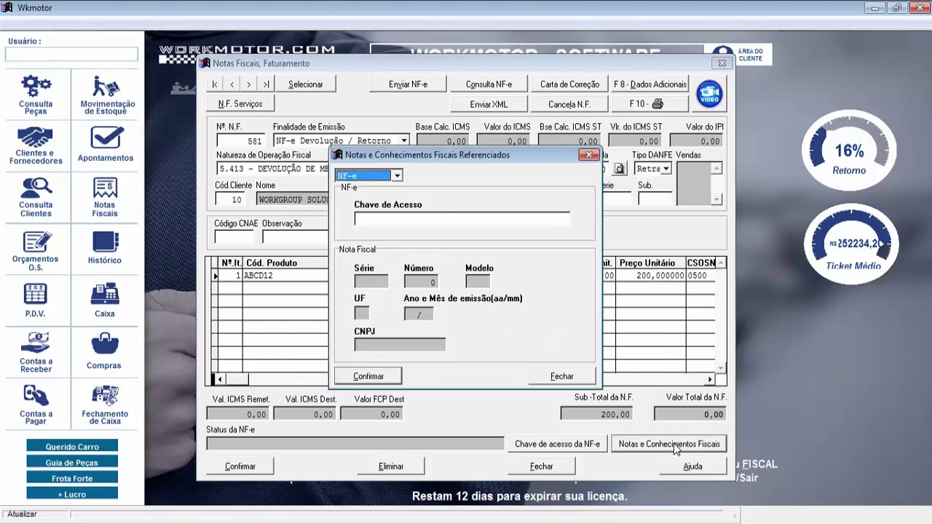
left_click(373, 217)
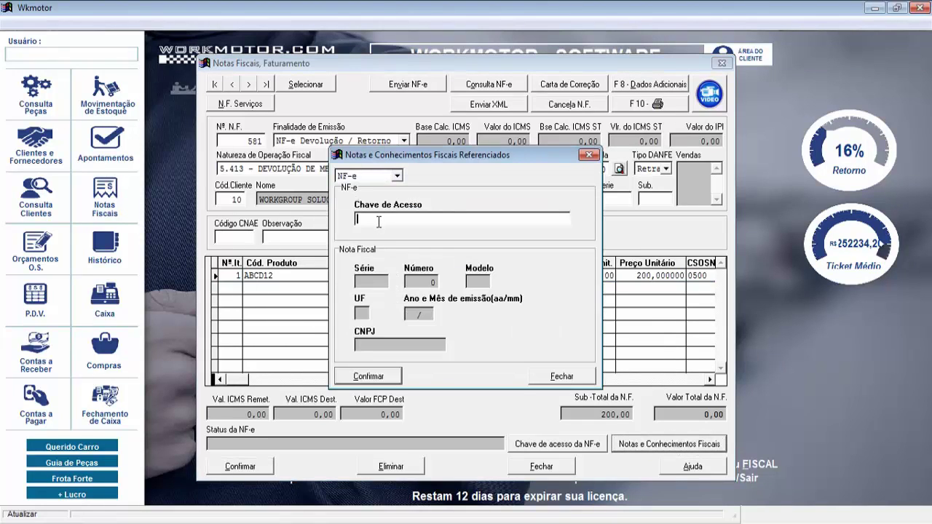
type("01212154551154156441215421245642145121541511")
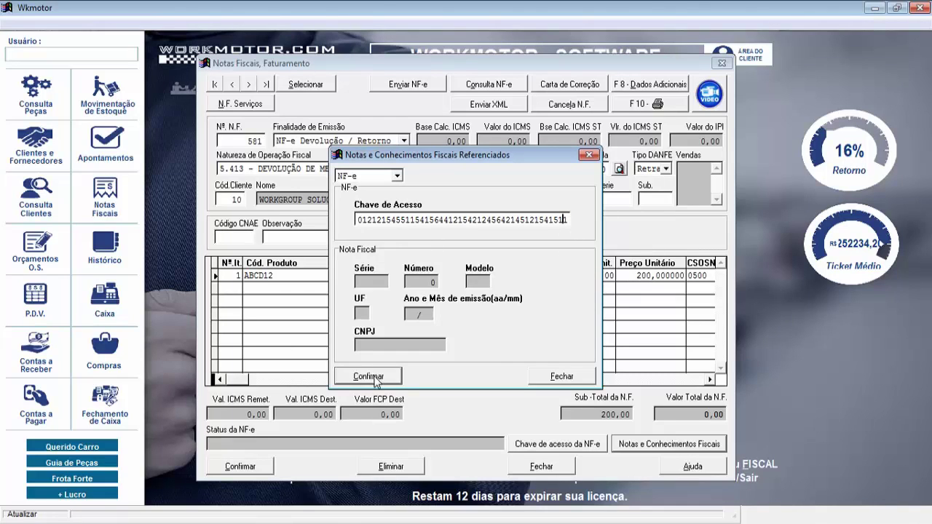
left_click(375, 380)
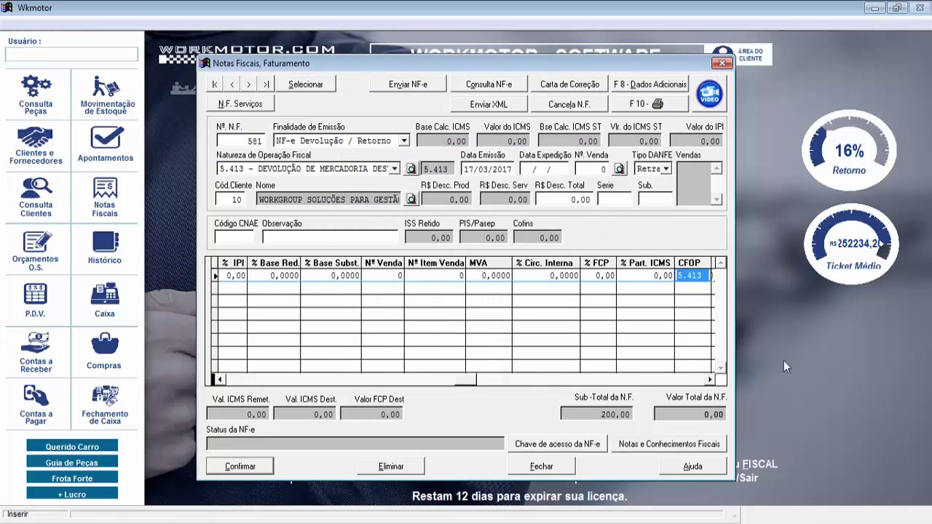
Save return invoice 581 and start sending it with the justification 'DEFEITO'
left_click(234, 470)
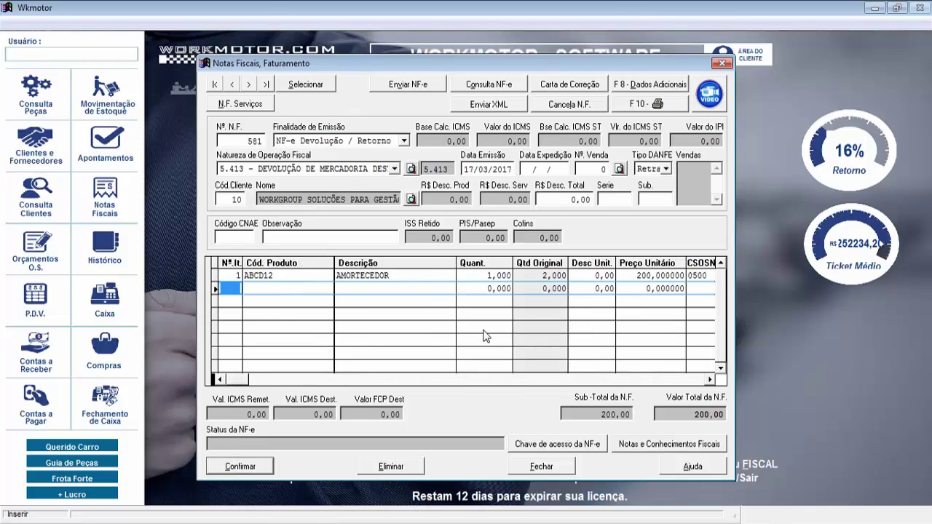
left_click(419, 86)
left_click(335, 312)
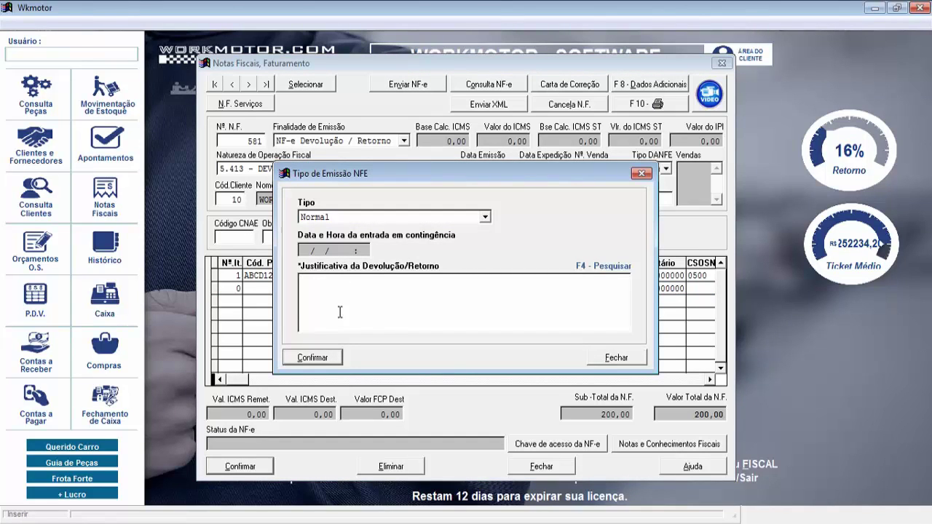
type("DEFEITO")
left_click(323, 357)
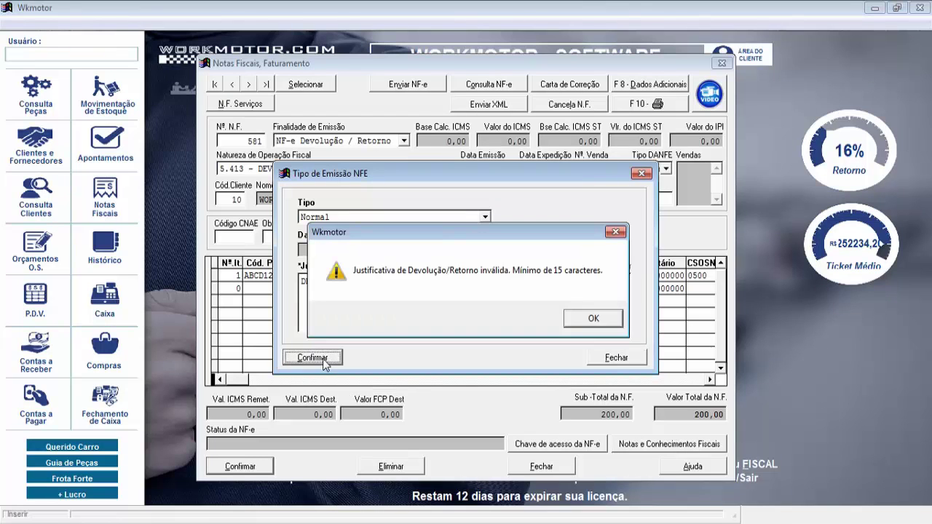
Lengthen the justification to 'DEFEITO NA PEÇA', send again, and dismiss the digital-signature error
left_click(587, 317)
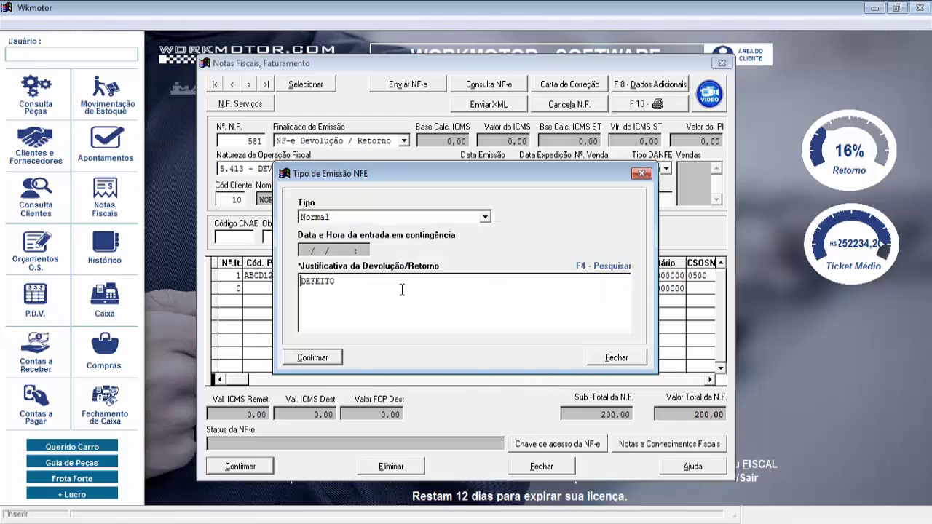
type("NA PEÇA")
left_click(319, 358)
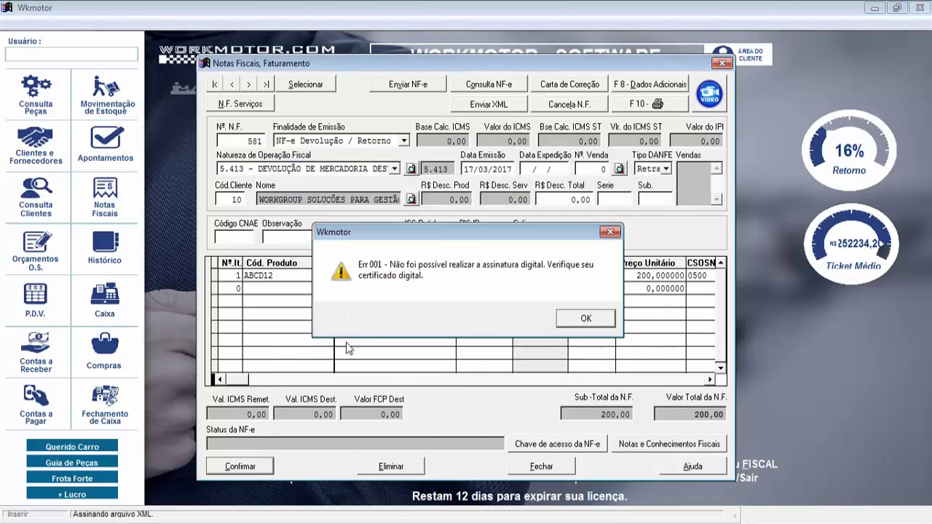
left_click(588, 318)
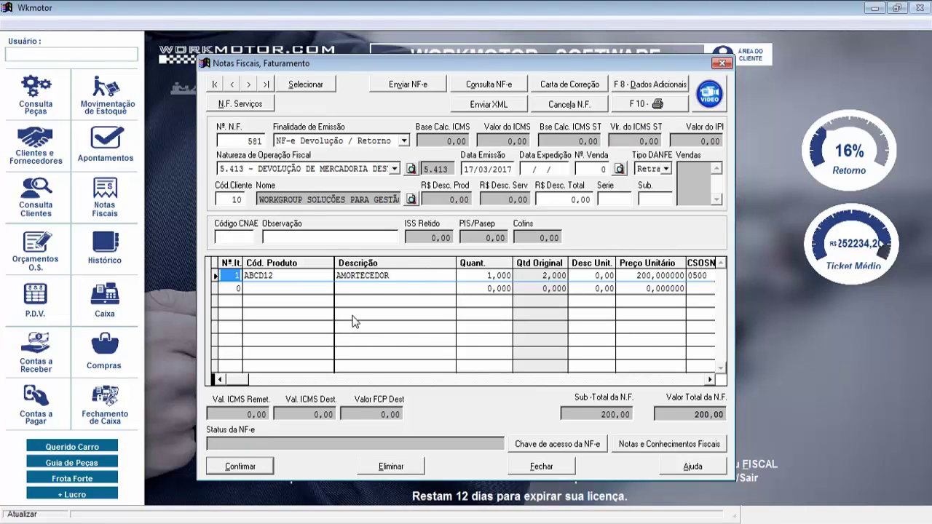
Set the new invoice's Finalidade de Emissão to NF-e Complementar and advance to Natureza de Operação
left_click(404, 143)
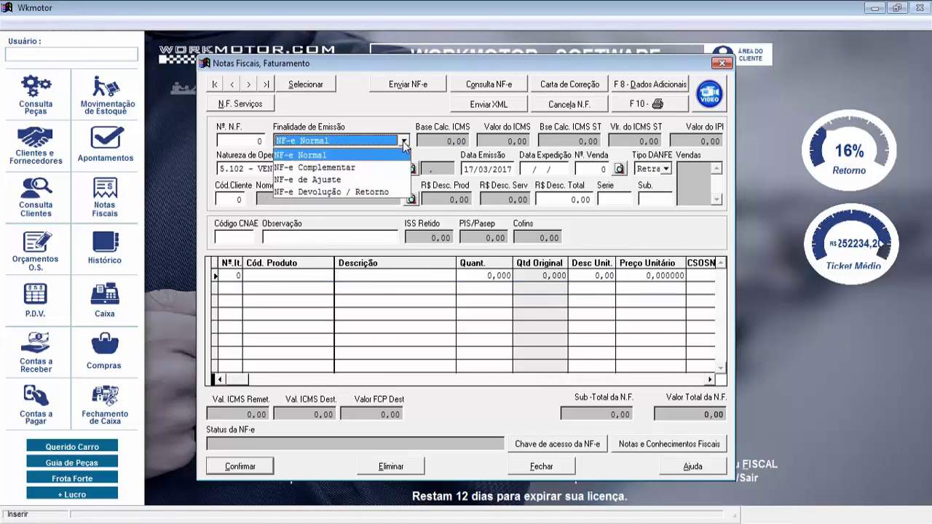
left_click(357, 168)
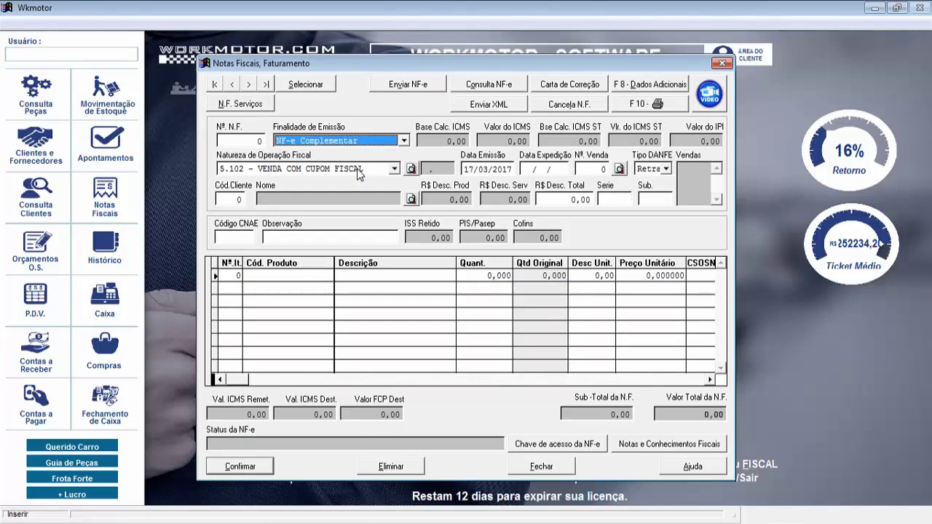
key("Tab")
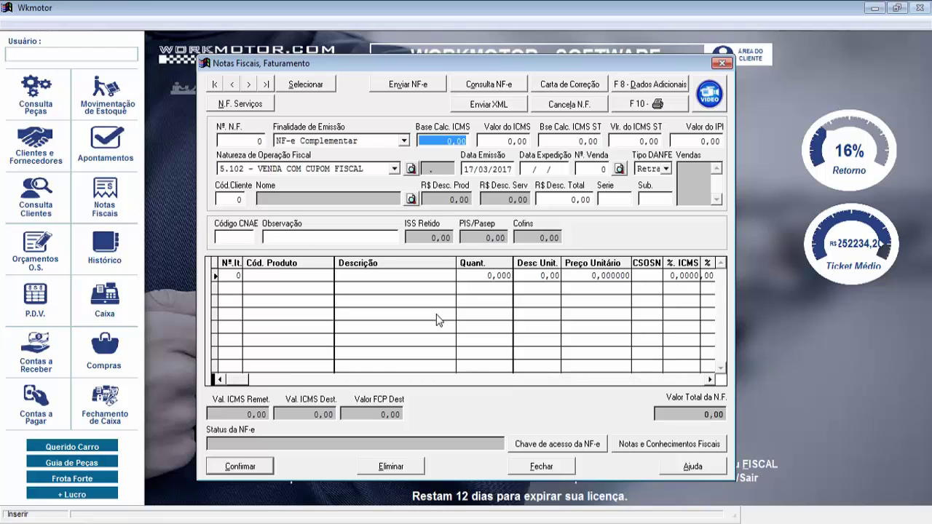
key("Tab")
key("Tab")
key("Tab")
key("Tab")
key("Tab")
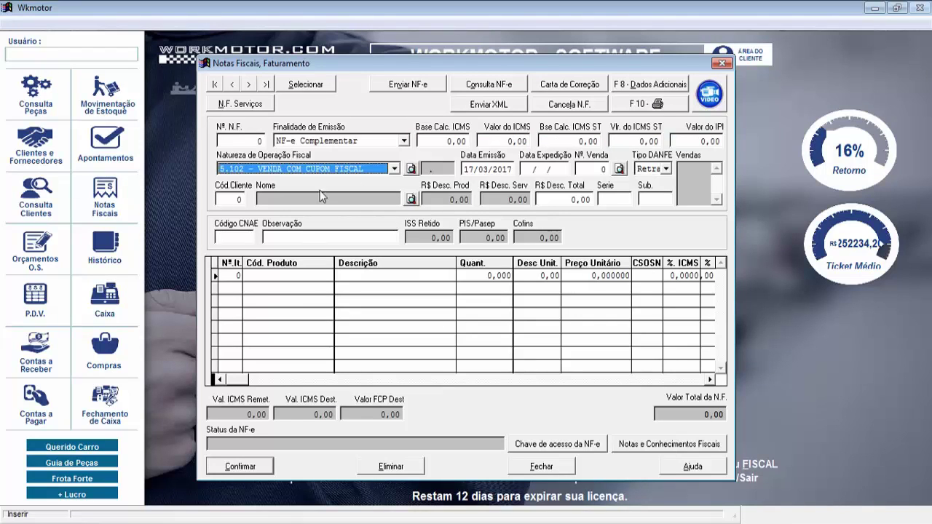
Set the Natureza de Operação to 9.999 VENDA DE MERCADORIA
left_click(386, 169)
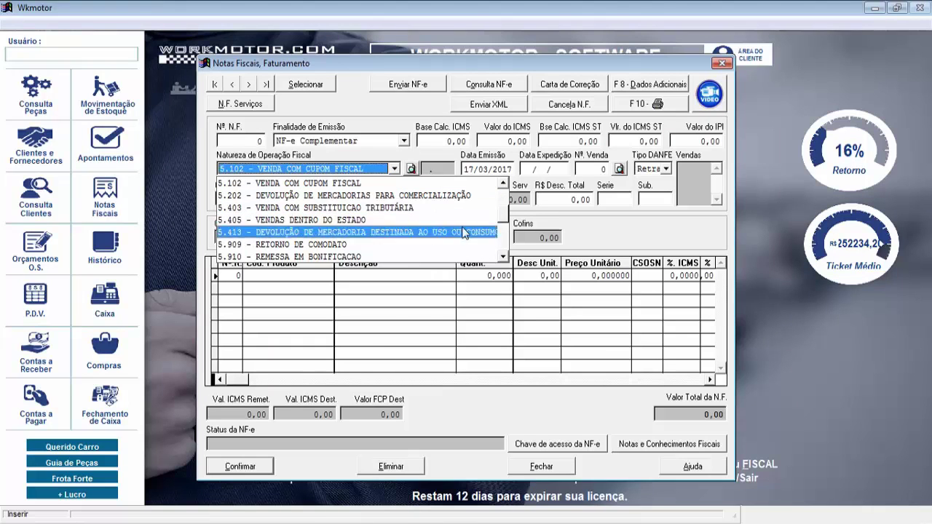
scroll(504, 258, "down", 2)
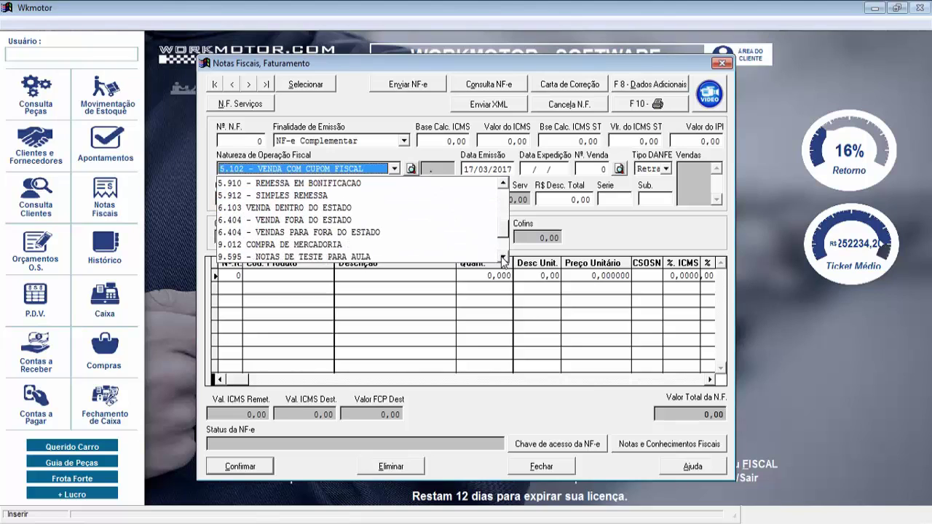
left_click(504, 259)
left_click(503, 258)
left_click(504, 259)
left_click(504, 258)
left_click(504, 258)
left_click(504, 259)
left_click(504, 258)
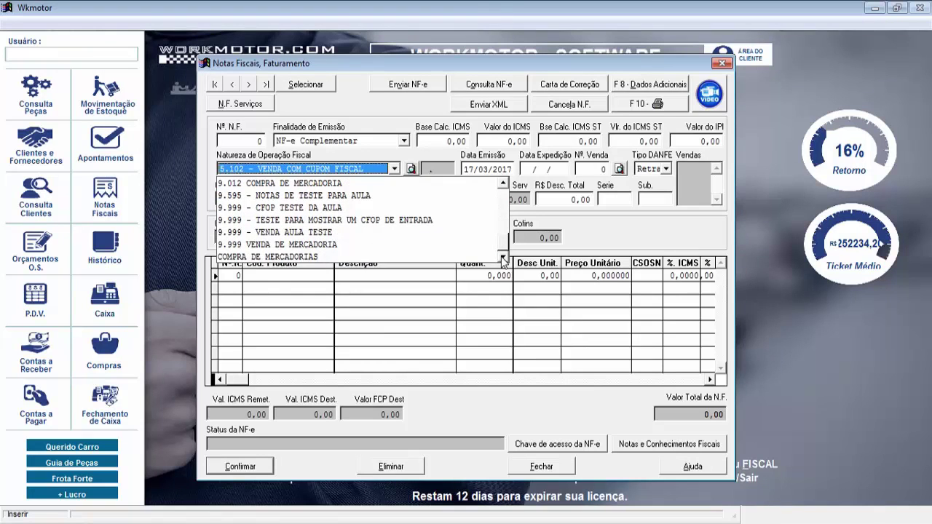
left_click(393, 246)
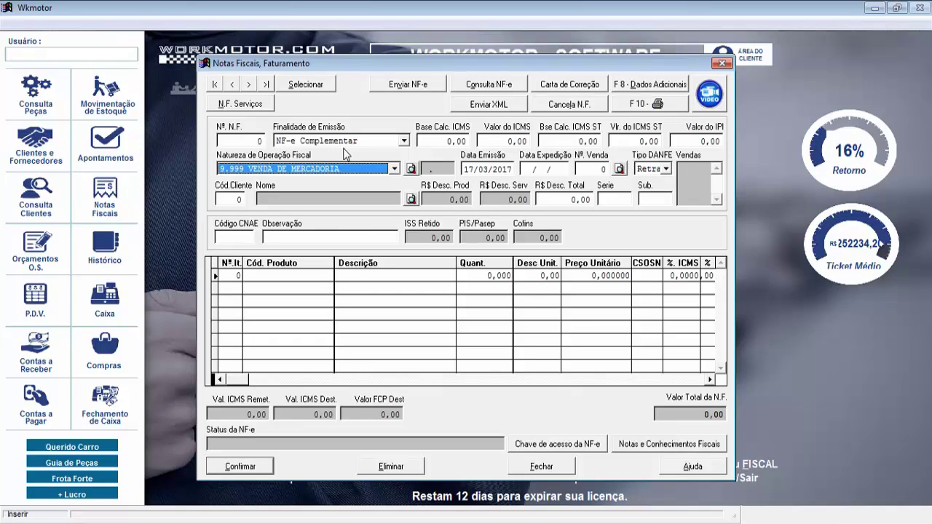
Move past the empty client code and dismiss the missing-client warning
key("Tab")
key("Tab")
key("Tab")
key("Tab")
key("Tab")
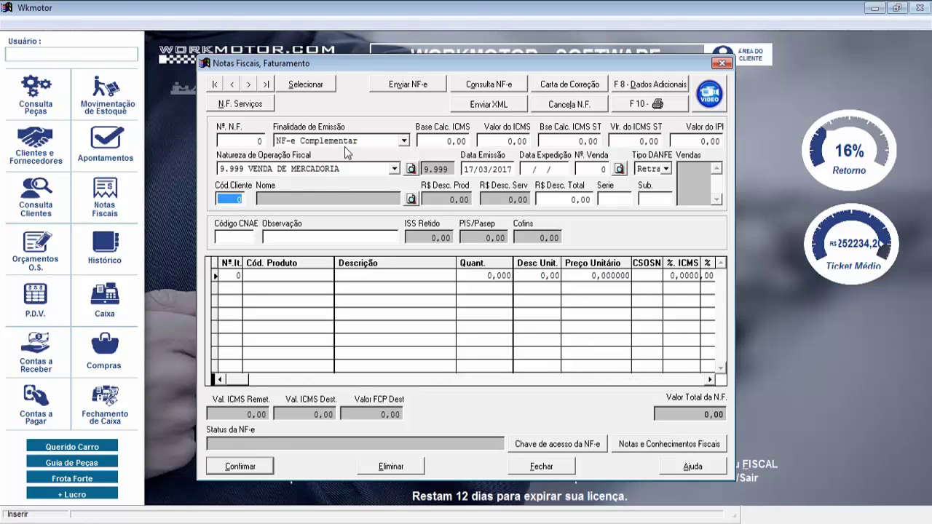
key("Return")
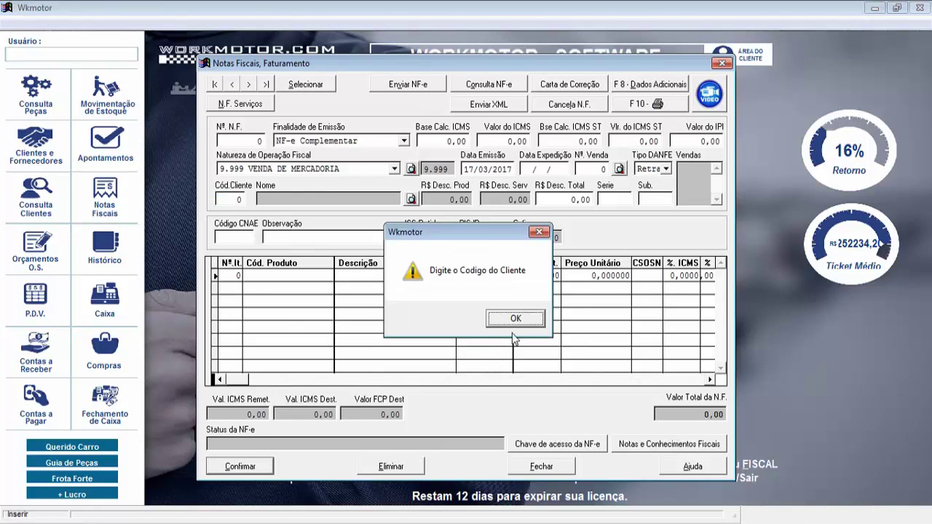
left_click(516, 320)
Enter client code 10 and add product ABCD with quantity 1
type("10")
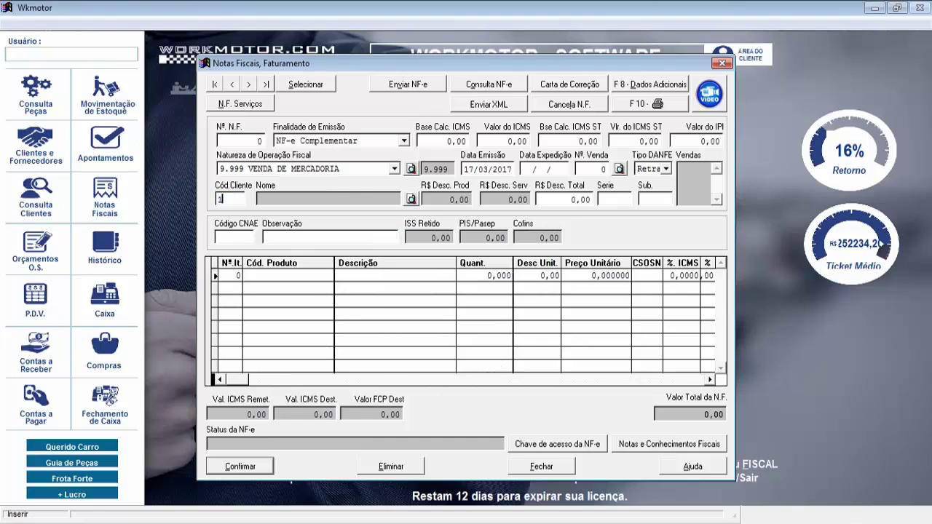
key("Return")
key("Return")
key("Return")
key("Return")
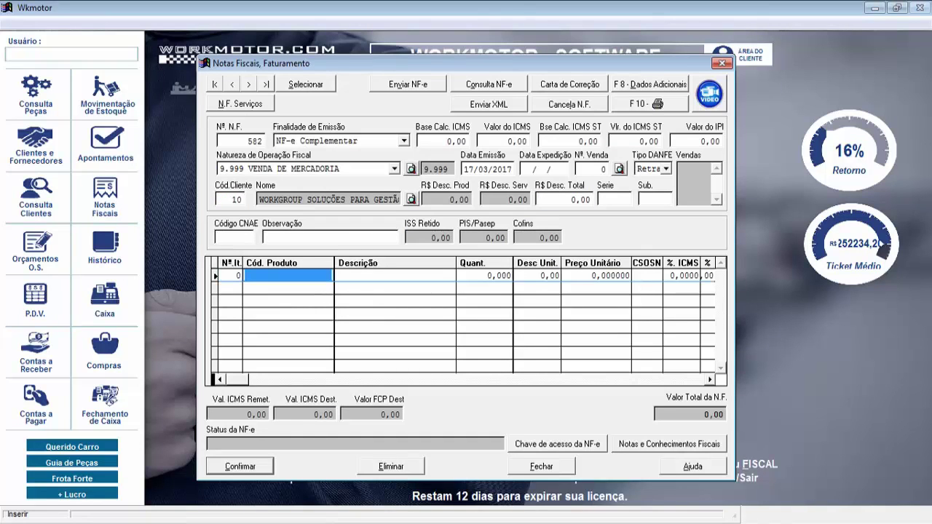
type("A")
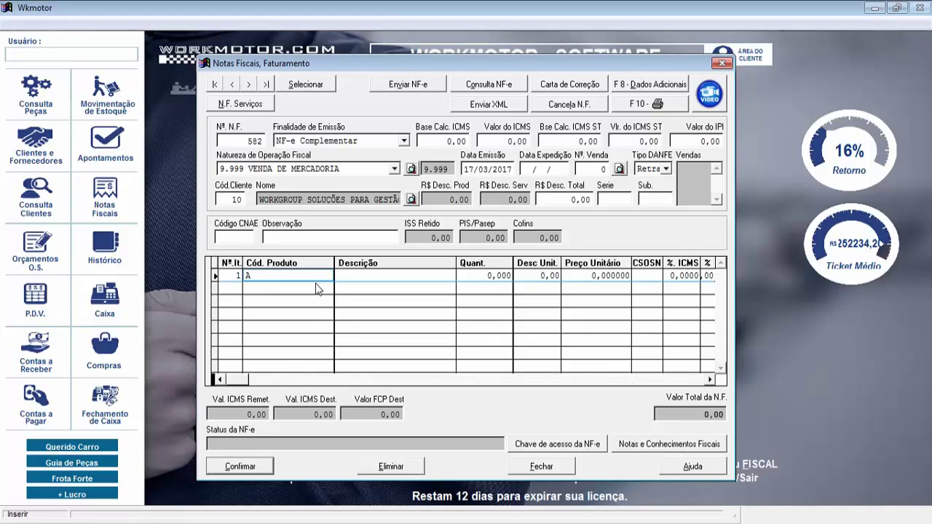
type("BCD")
key("Return")
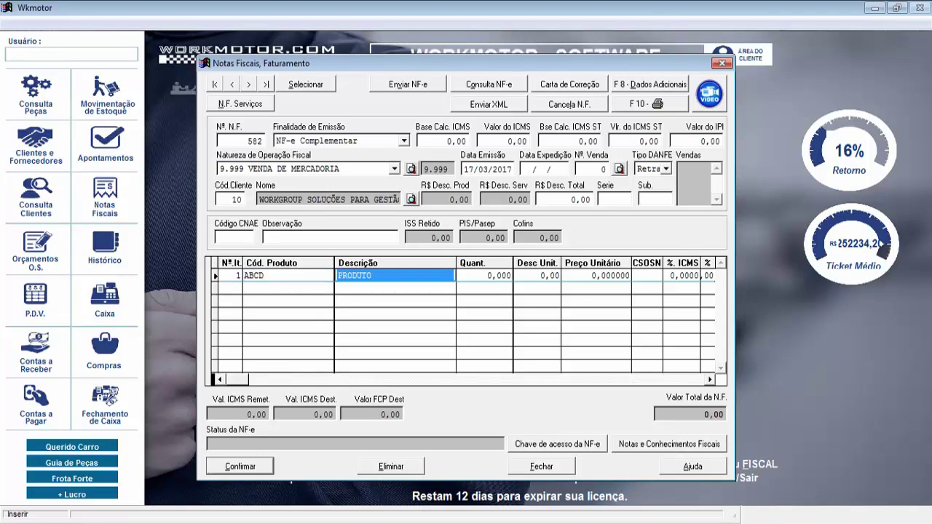
key("Return")
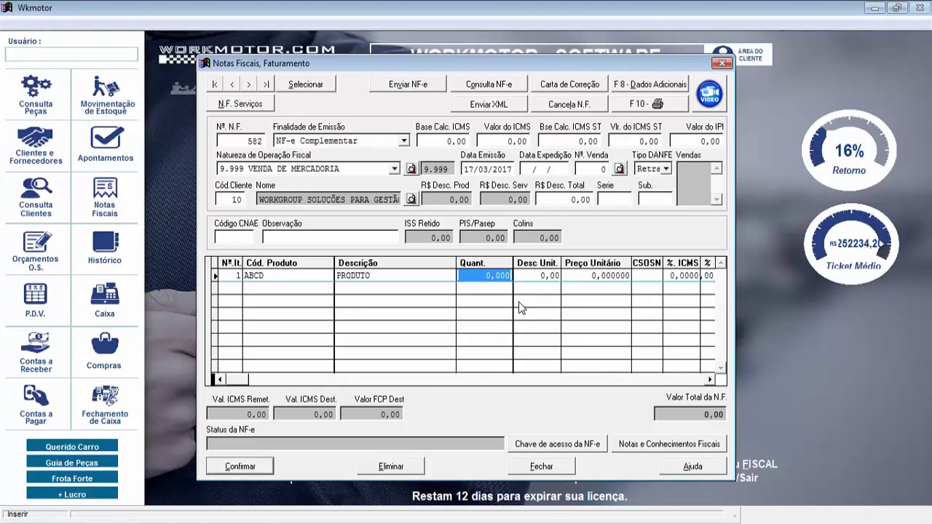
type("1")
key("Return")
Describe the item as 'COMPLEMENTAR QUANTIDADE', save invoice 582, and start sending the NF-e
key("Left")
key("Left")
type("CO")
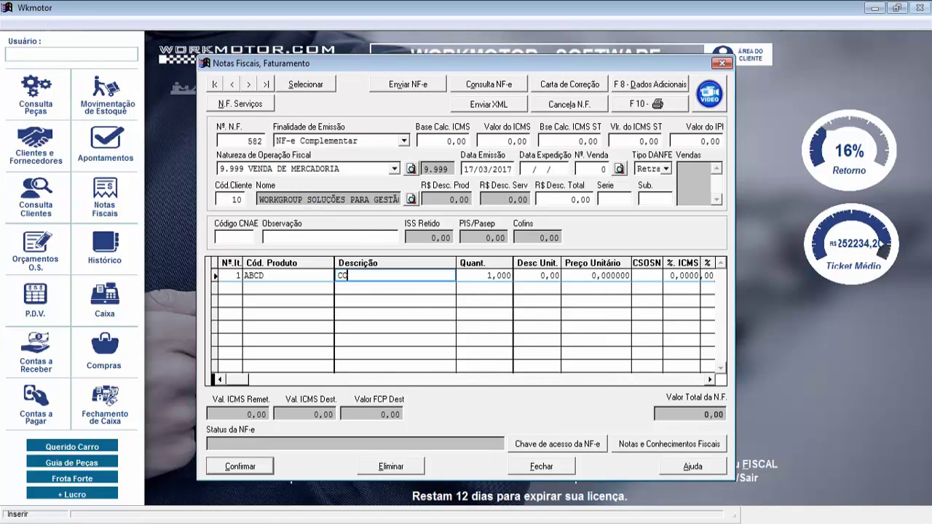
type("MPLEMENTAR QUANTIDADE")
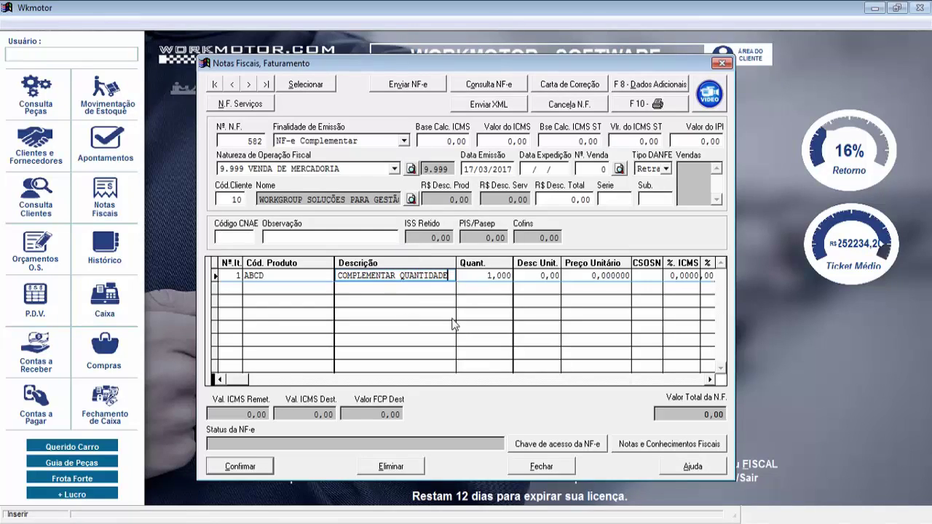
key("Tab")
key("Tab")
key("Tab")
key("Tab")
key("Tab")
key("Tab")
key("Tab")
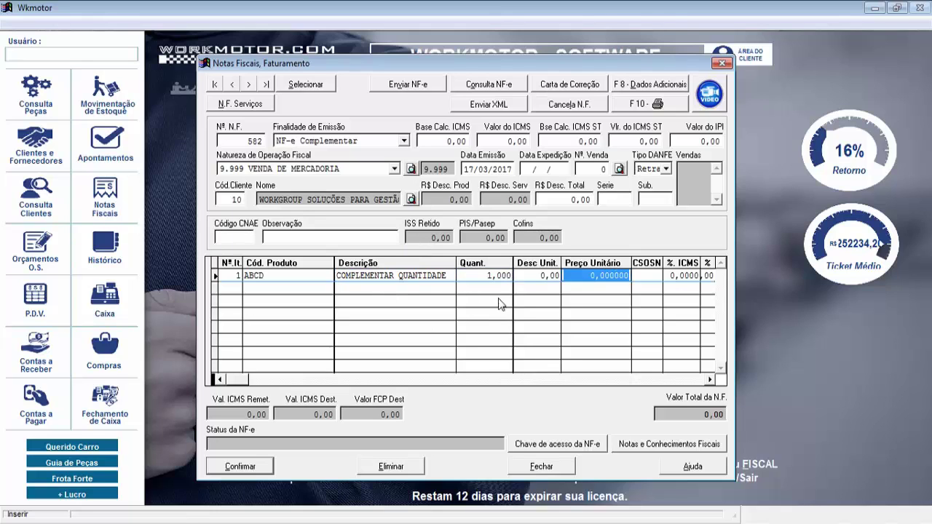
key("Tab")
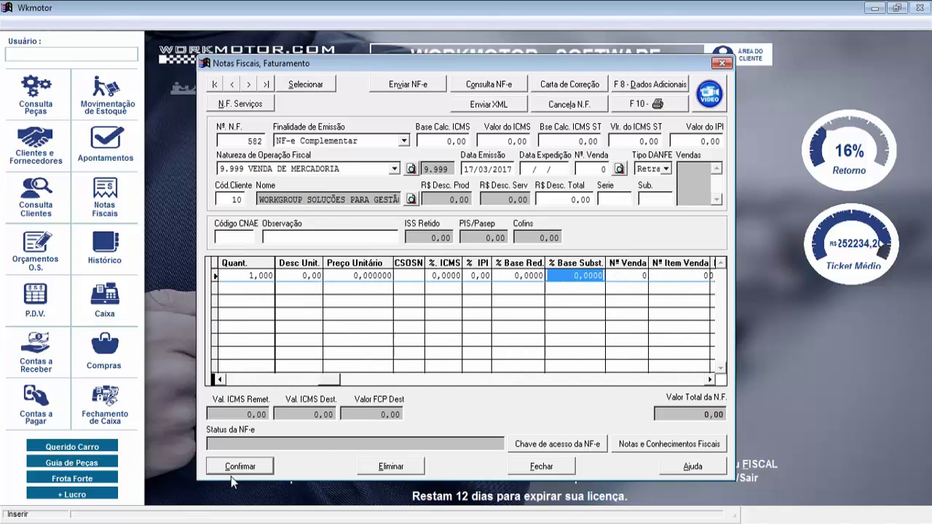
left_click(234, 468)
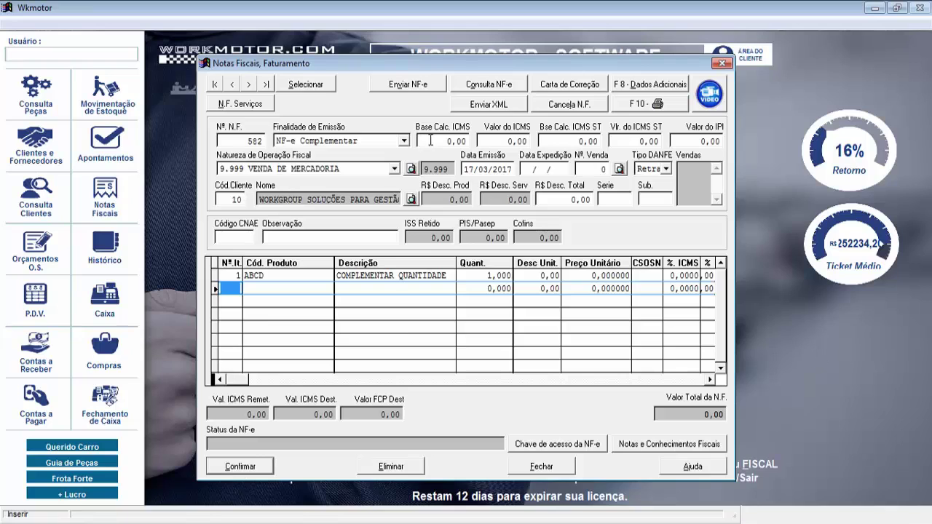
left_click(422, 84)
Dismiss the error list, view the referenced-documents access key, then close that dialog and invoice 582
left_click(651, 195)
left_click(686, 442)
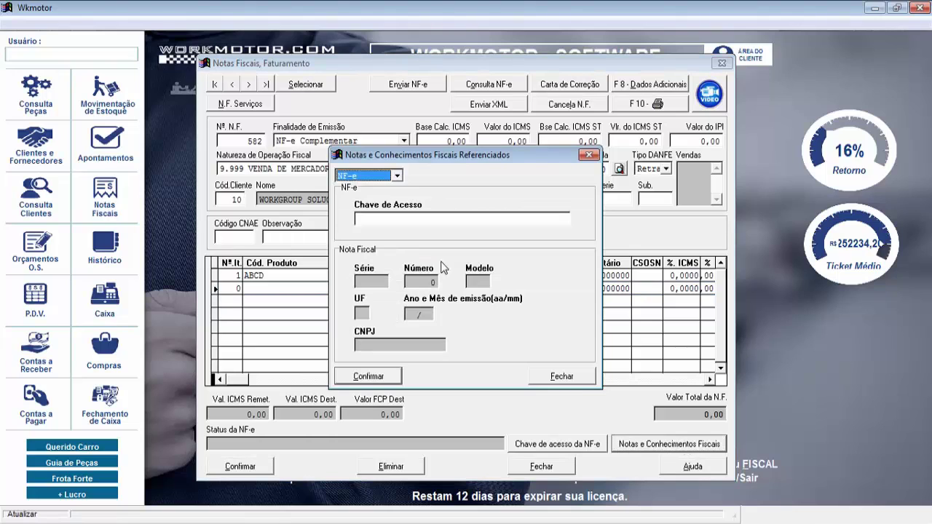
left_click(397, 218)
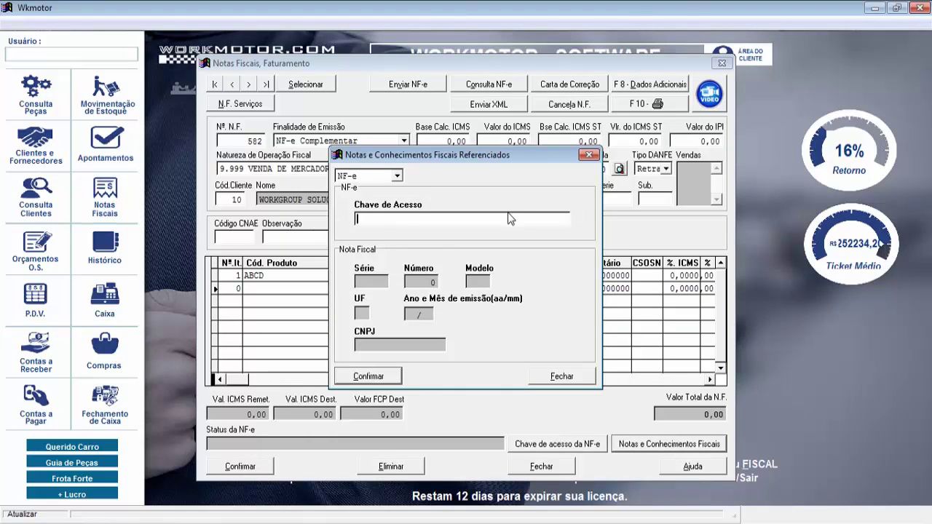
left_click(590, 155)
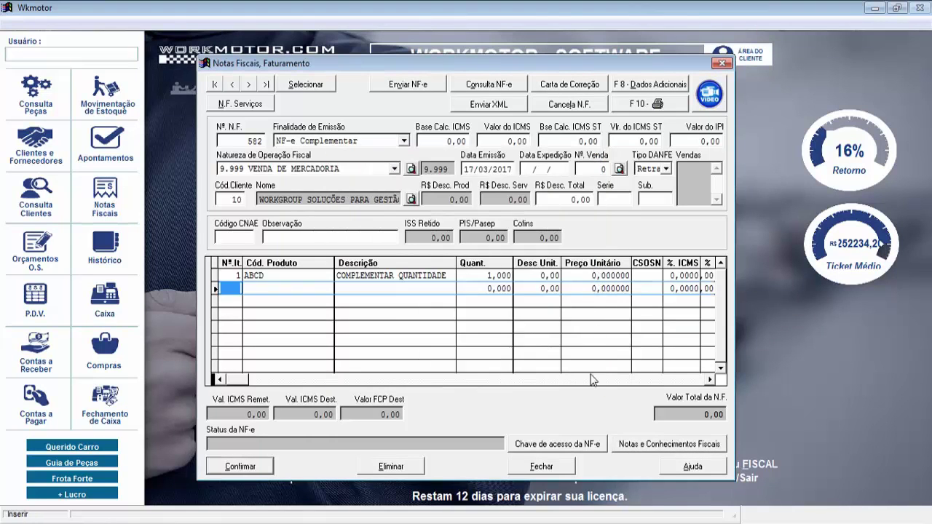
left_click(722, 64)
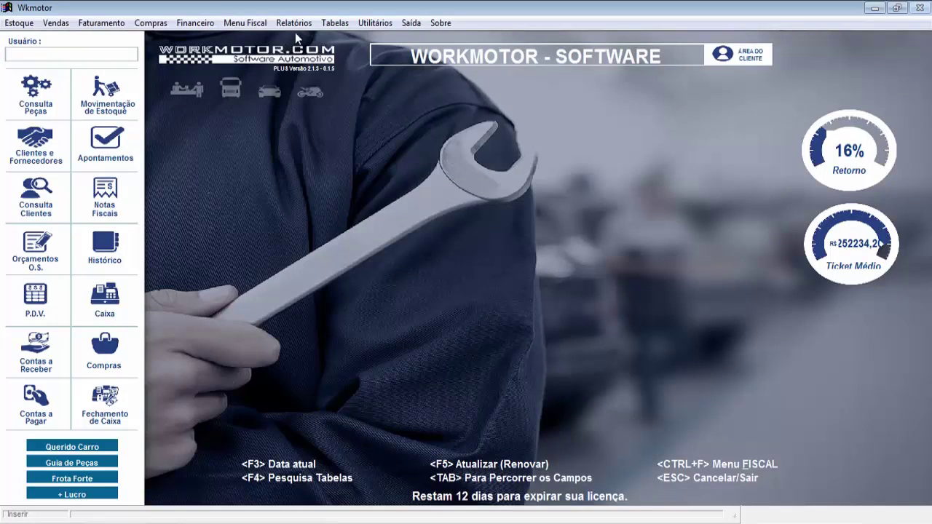
left_click(378, 24)
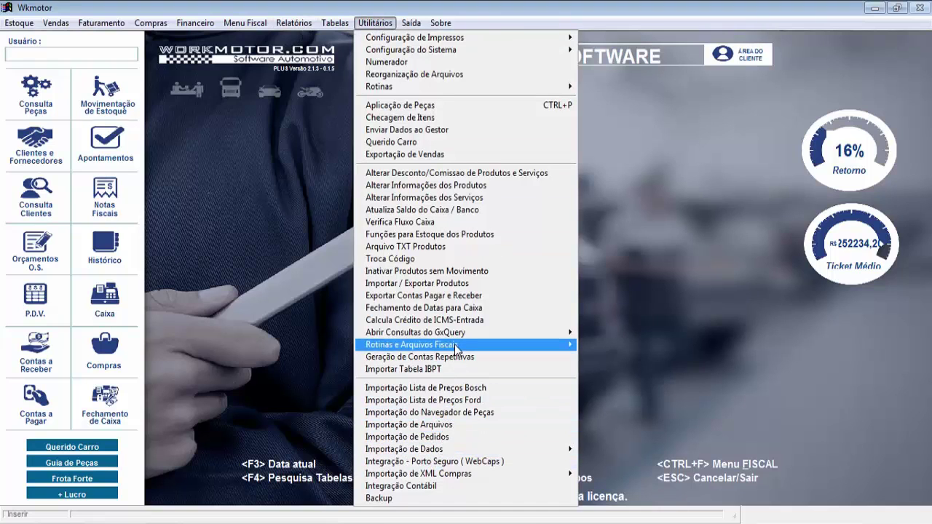
mouse_move(455, 347)
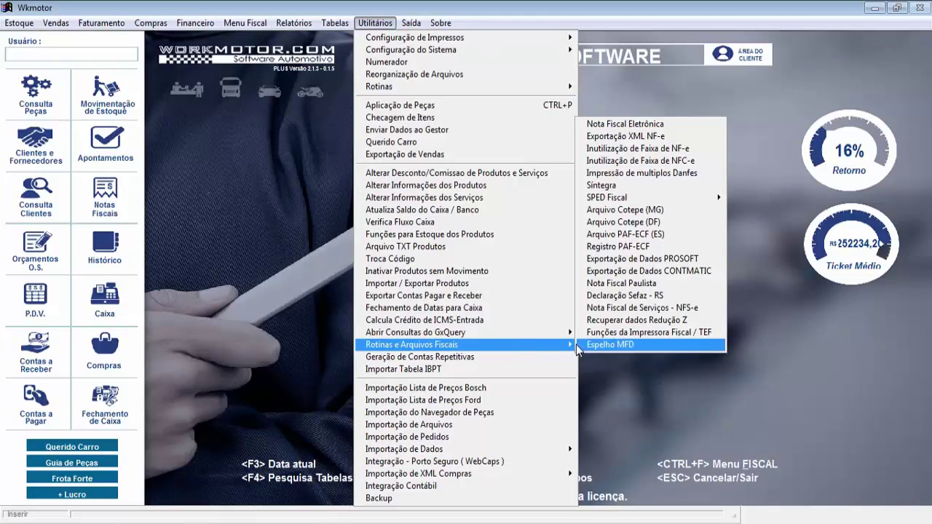
left_click(621, 188)
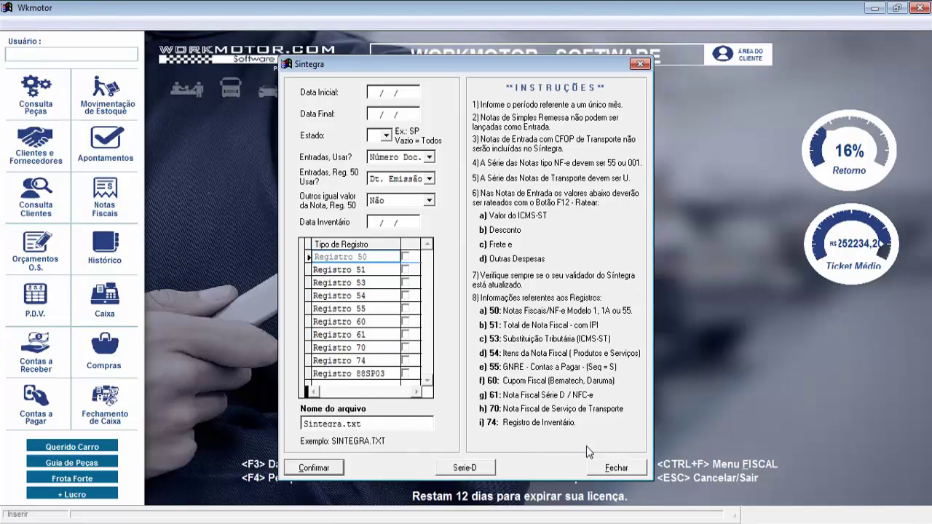
left_click(634, 469)
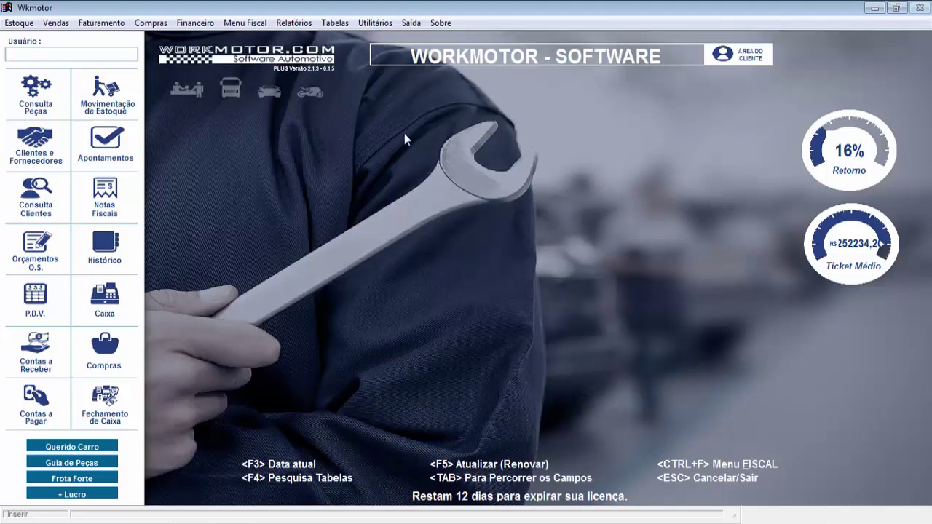
left_click(375, 23)
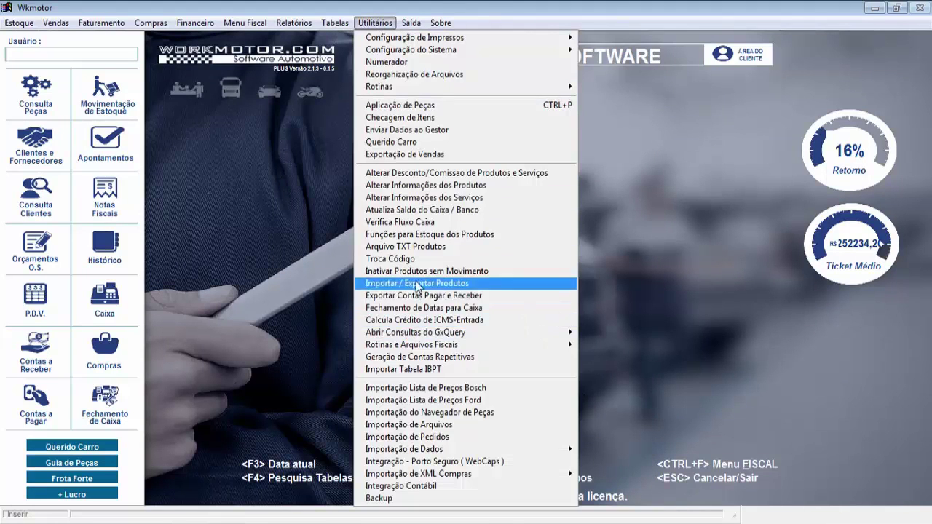
mouse_move(437, 349)
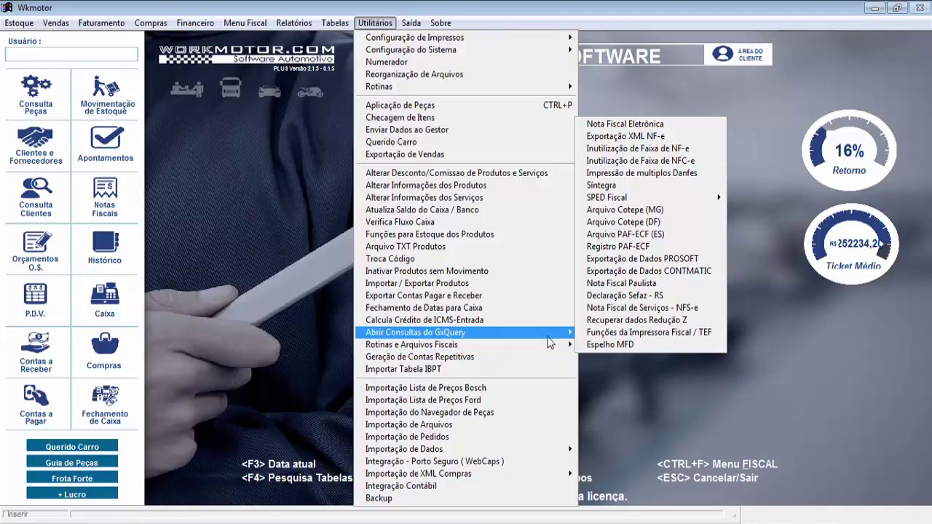
mouse_move(633, 196)
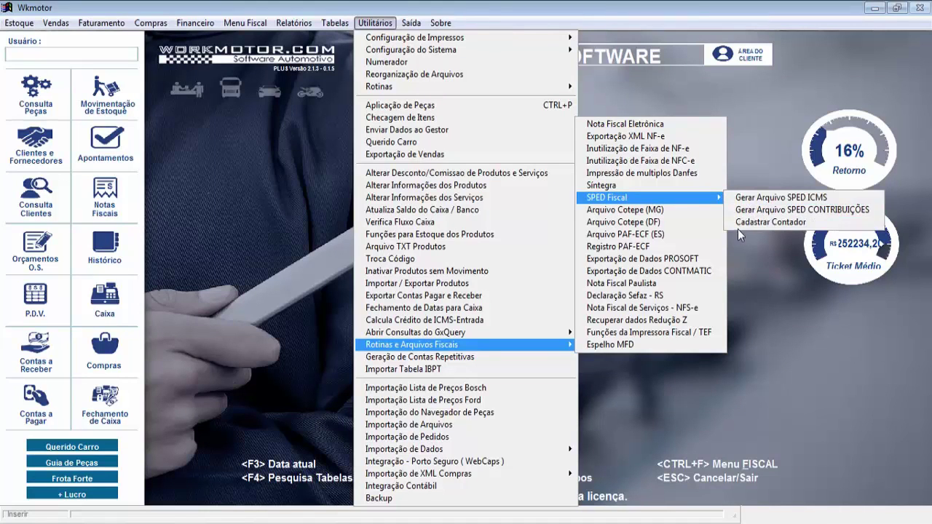
left_click(757, 221)
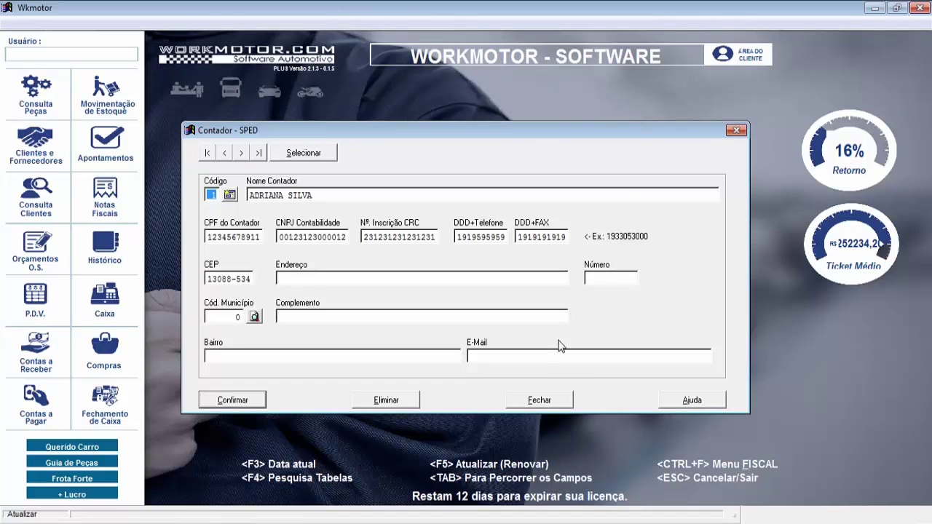
left_click(736, 130)
left_click(334, 22)
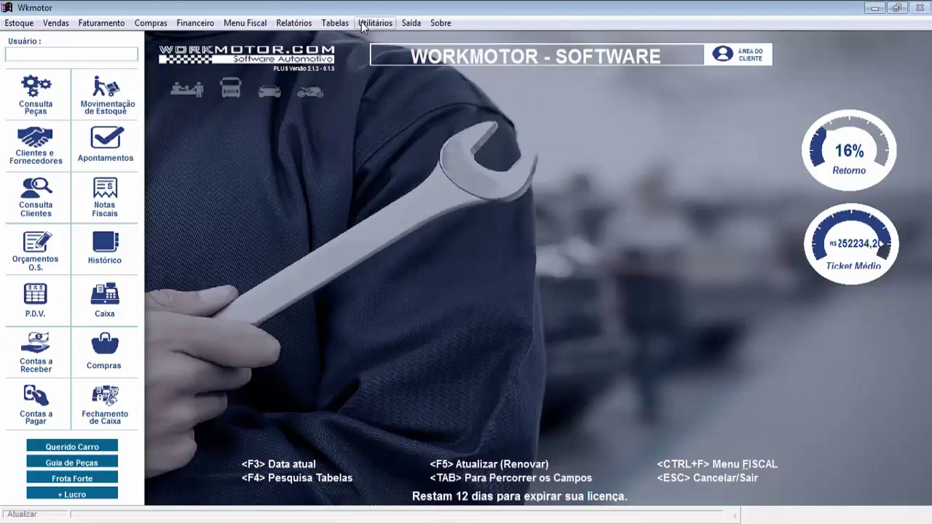
left_click(375, 23)
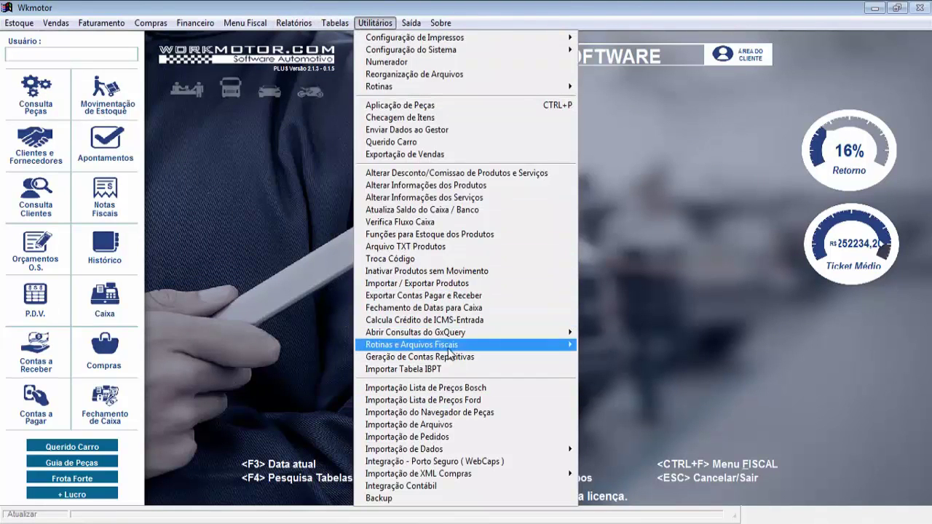
mouse_move(683, 201)
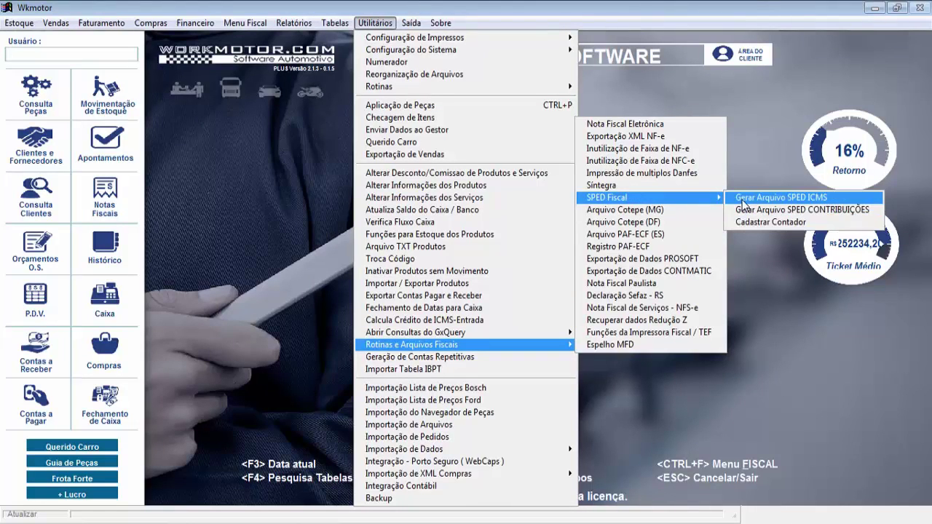
left_click(778, 197)
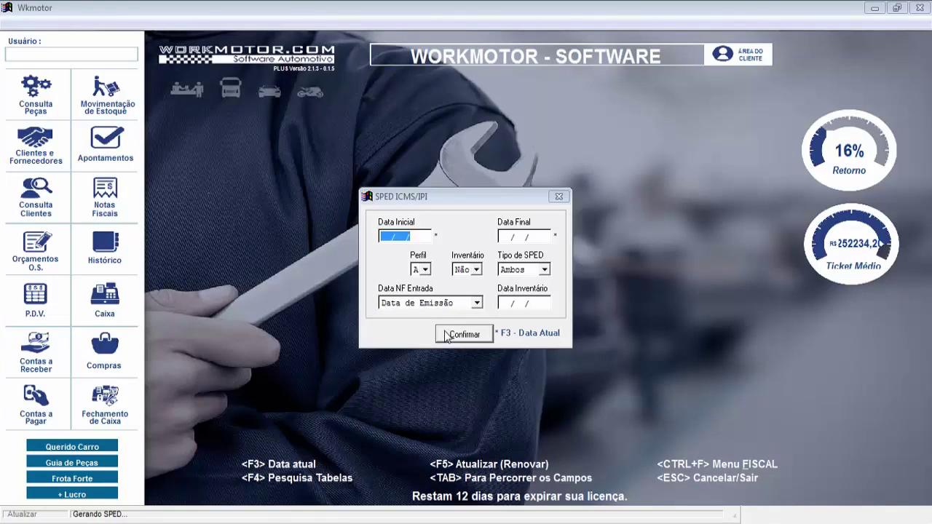
left_click(561, 198)
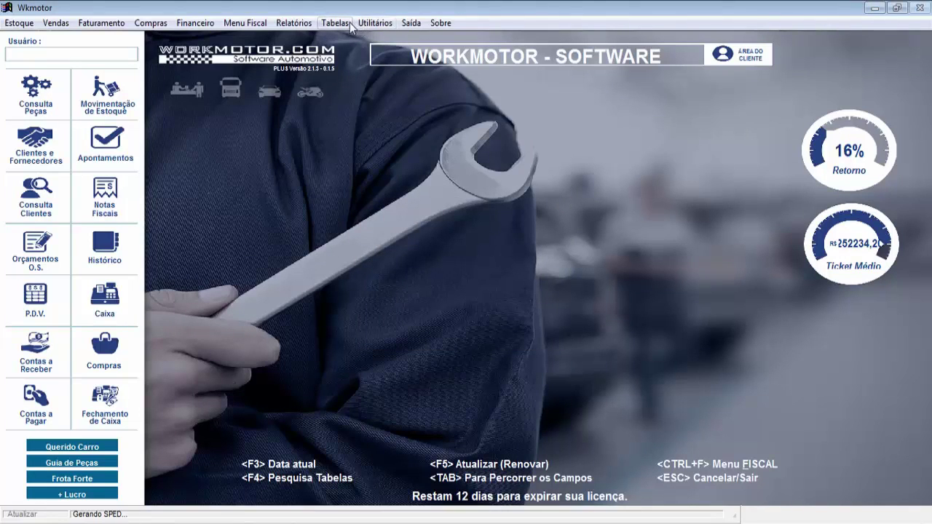
left_click(366, 24)
mouse_move(458, 347)
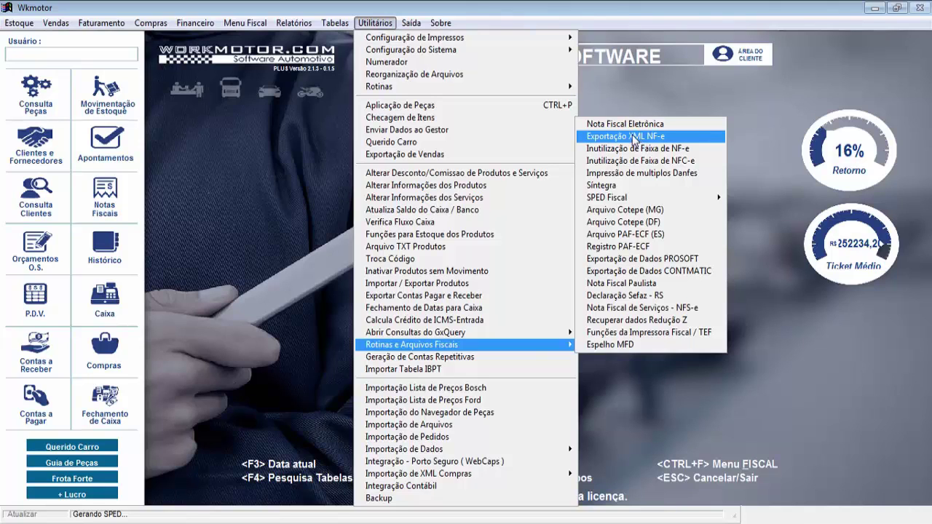
left_click(636, 137)
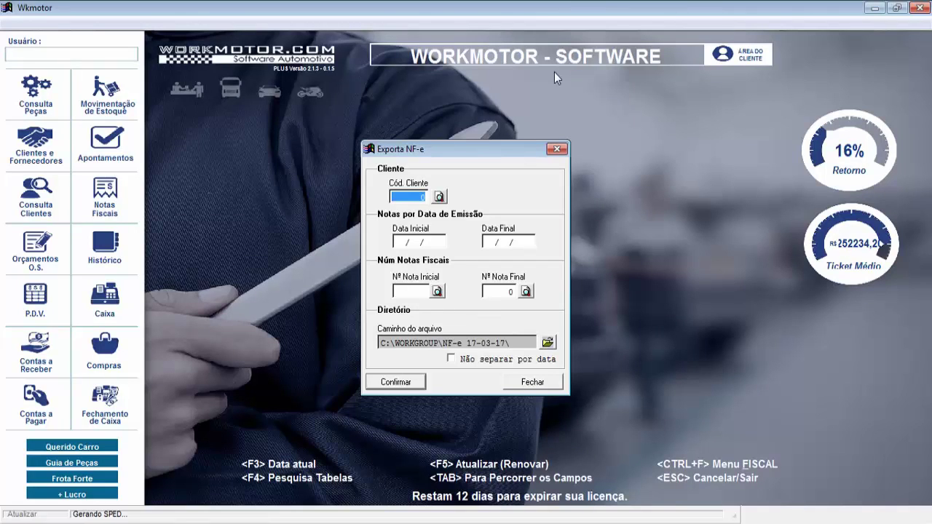
left_click(556, 148)
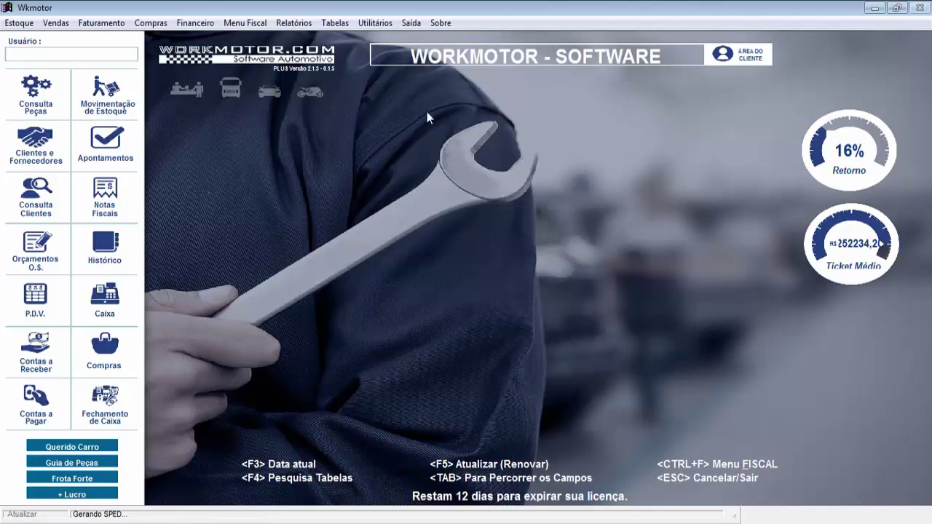
left_click(376, 23)
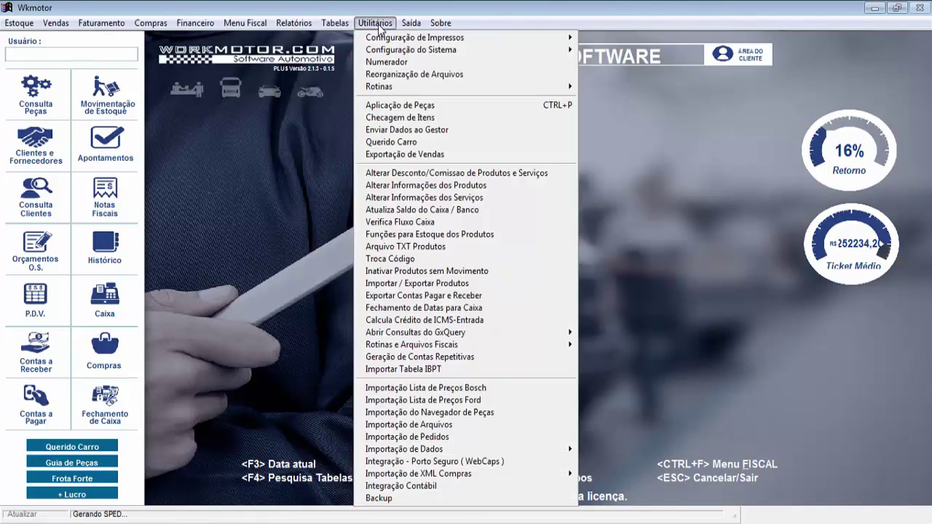
left_click(604, 262)
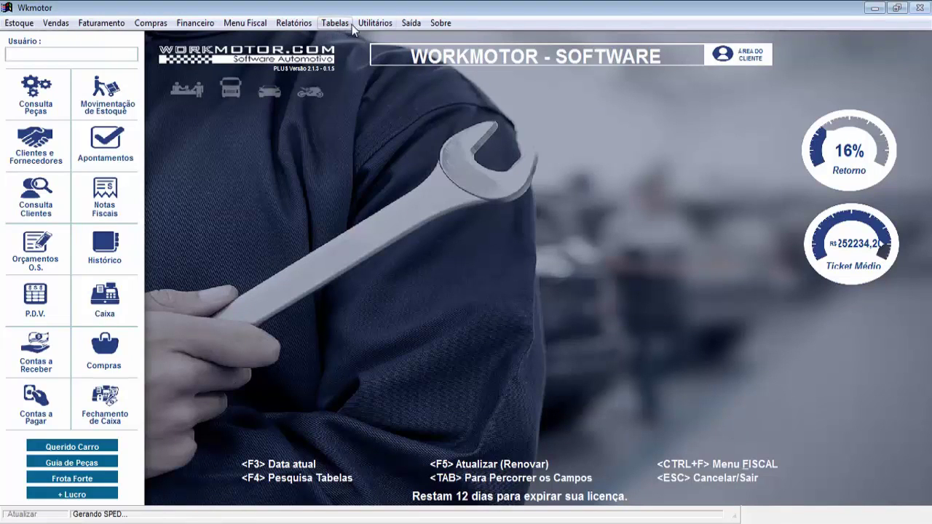
left_click(295, 24)
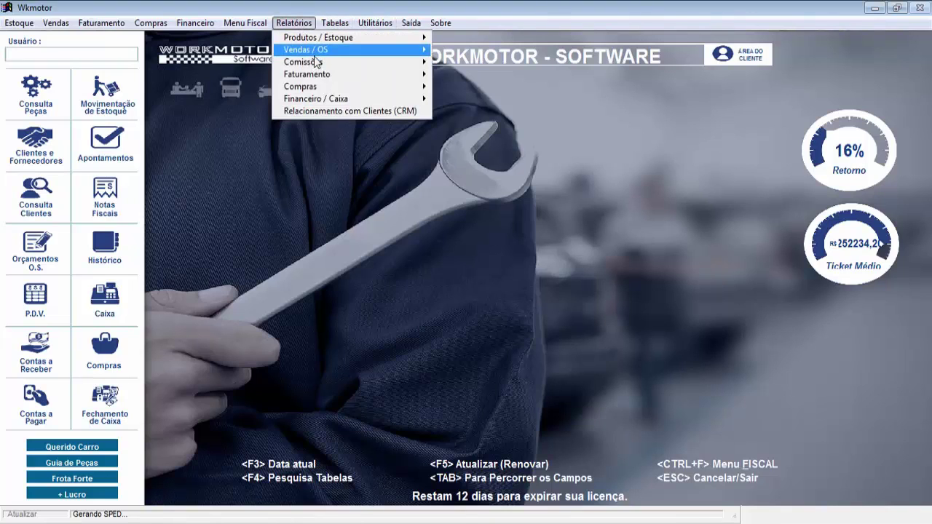
mouse_move(318, 55)
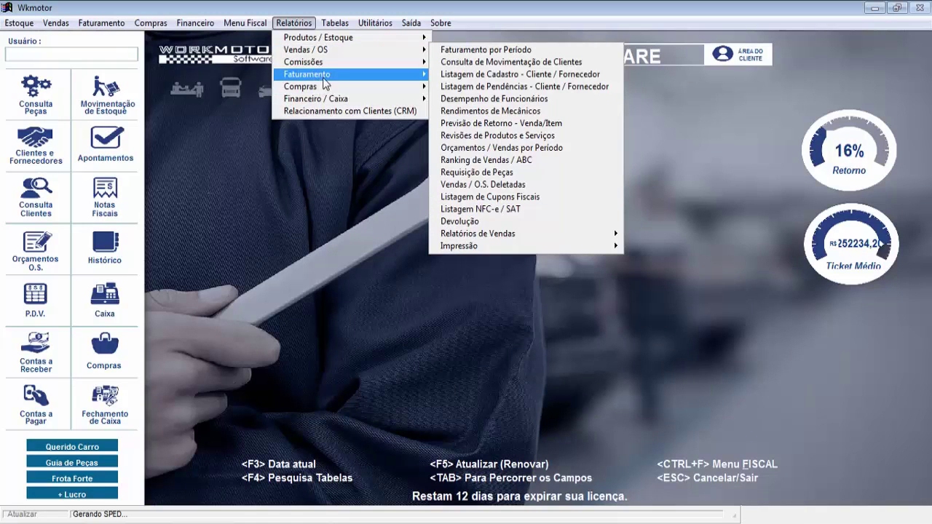
mouse_move(315, 74)
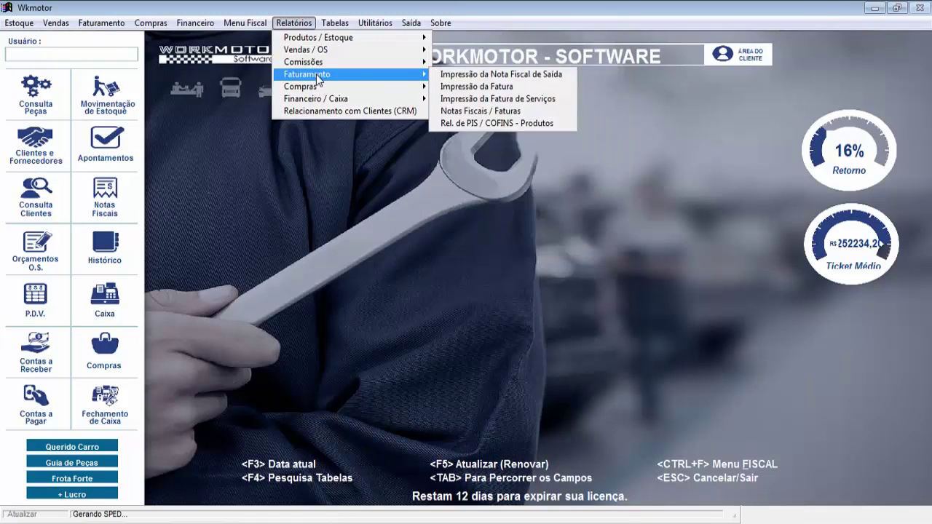
left_click(504, 113)
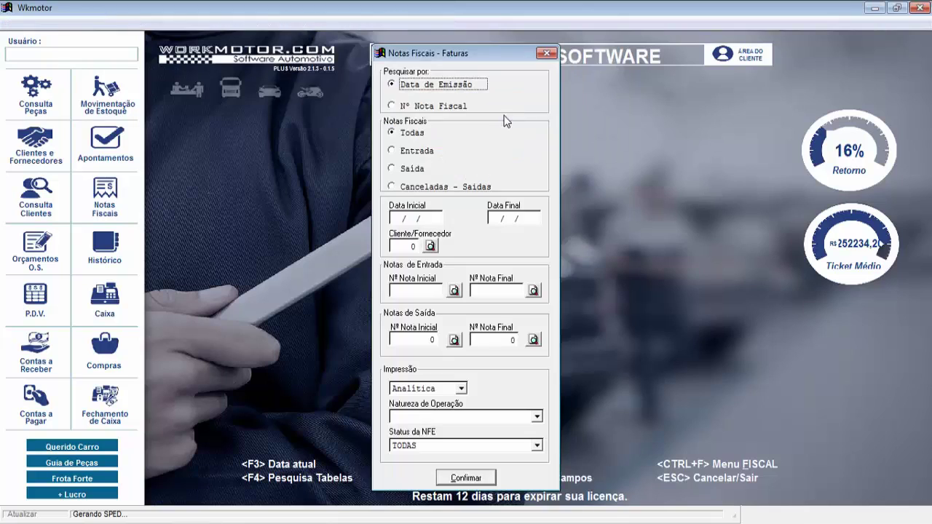
left_click(393, 169)
left_click(546, 53)
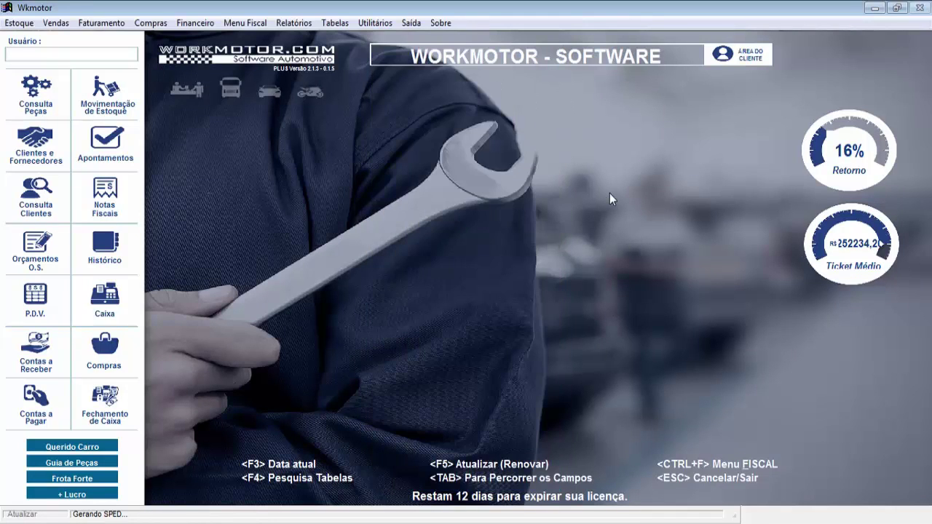